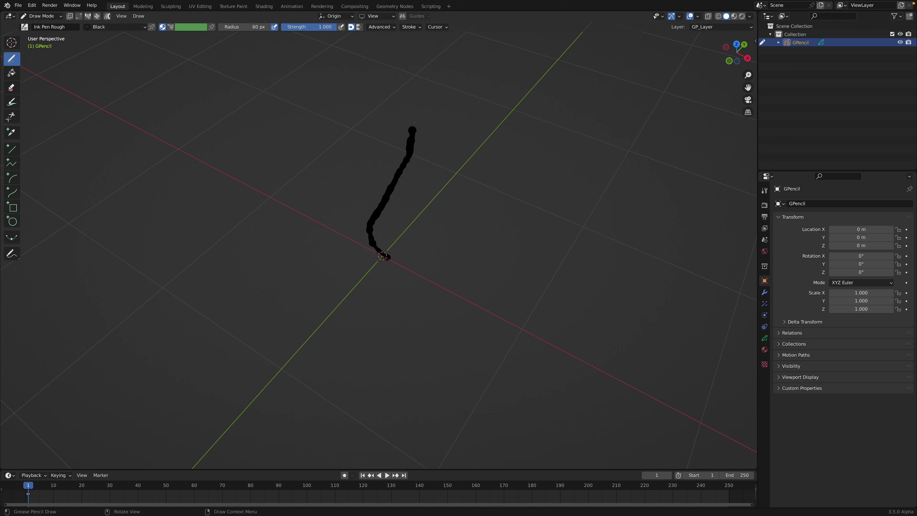
# Step: Draw the first flower petals radiating from the world origin in different 3D directions with the black Ink Pen Rough brush
pyautogui.moveTo(430, 159)
pyautogui.mouseDown()
pyautogui.moveTo(393, 250)
pyautogui.moveTo(422, 182)
pyautogui.mouseUp()
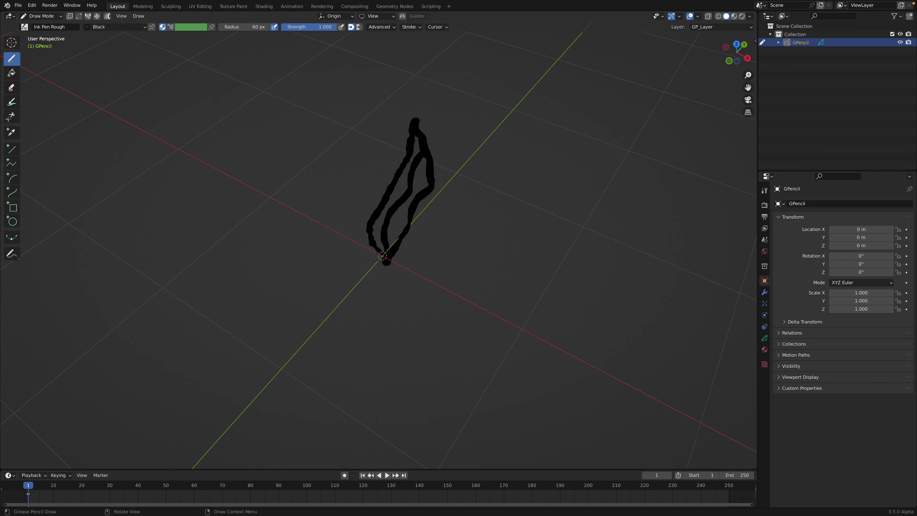
pyautogui.moveTo(395, 259)
pyautogui.mouseDown()
pyautogui.moveTo(540, 259)
pyautogui.moveTo(406, 278)
pyautogui.moveTo(388, 263)
pyautogui.mouseUp()
pyautogui.moveTo(387, 263)
pyautogui.mouseDown(button='middle')
pyautogui.moveTo(418, 257)
pyautogui.moveTo(391, 260)
pyautogui.mouseUp(button='middle')
pyautogui.moveTo(390, 261)
pyautogui.mouseDown()
pyautogui.moveTo(435, 307)
pyautogui.moveTo(444, 379)
pyautogui.moveTo(407, 351)
pyautogui.mouseUp()
pyautogui.moveTo(395, 320)
pyautogui.mouseDown()
pyautogui.moveTo(386, 261)
pyautogui.moveTo(416, 345)
pyautogui.mouseUp()
pyautogui.moveTo(416, 343); pyautogui.dragTo(455, 327, button='middle')
pyautogui.moveTo(386, 259)
pyautogui.mouseDown()
pyautogui.moveTo(383, 339)
pyautogui.moveTo(368, 300)
pyautogui.mouseUp()
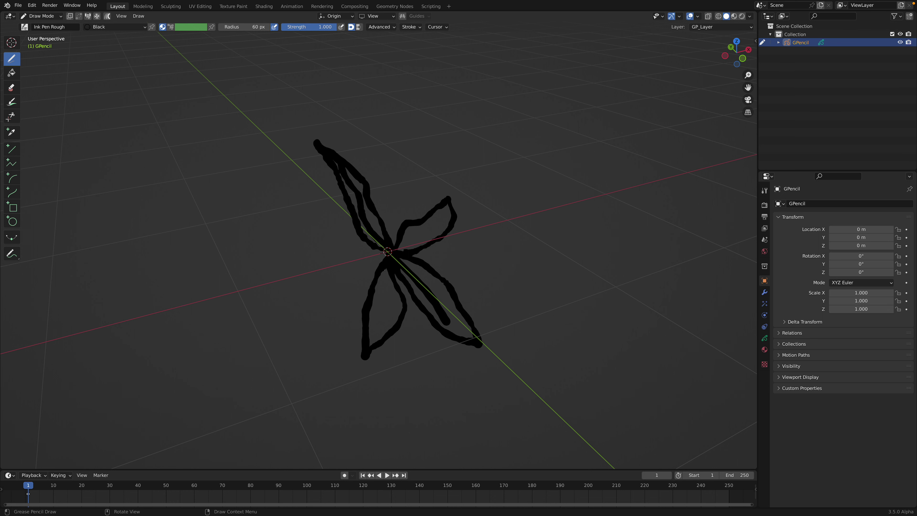
# Step: Fill the gaps around the flower's centre with more petals and inner veins to complete a full 3D bloom
pyautogui.moveTo(373, 327); pyautogui.dragTo(387, 259, button='middle')
pyautogui.moveTo(316, 294)
pyautogui.mouseDown()
pyautogui.moveTo(390, 249)
pyautogui.moveTo(338, 299)
pyautogui.mouseUp()
pyautogui.moveTo(339, 298); pyautogui.dragTo(377, 289, button='middle')
pyautogui.moveTo(380, 249)
pyautogui.mouseDown()
pyautogui.moveTo(270, 231)
pyautogui.moveTo(366, 266)
pyautogui.moveTo(359, 254)
pyautogui.moveTo(435, 180)
pyautogui.moveTo(386, 248)
pyautogui.moveTo(371, 149)
pyautogui.mouseUp()
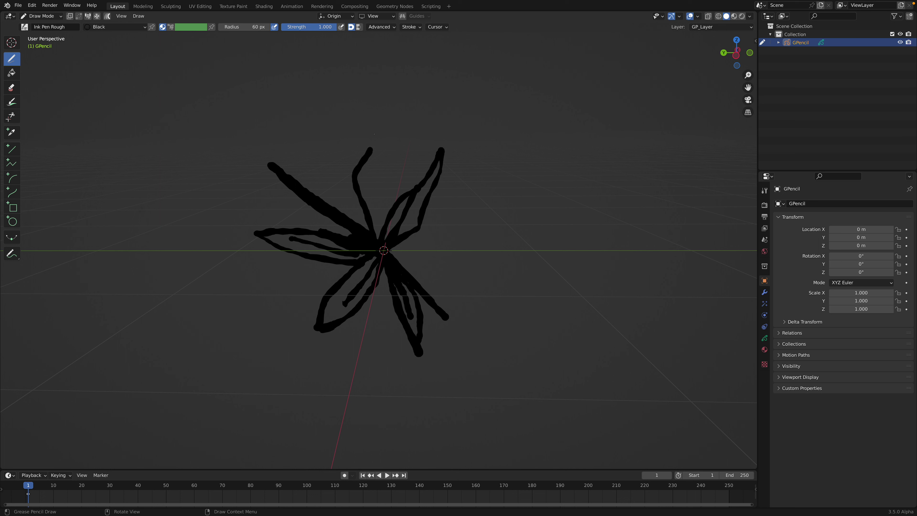
pyautogui.moveTo(376, 233); pyautogui.dragTo(374, 146)
pyautogui.moveTo(461, 231)
pyautogui.mouseDown()
pyautogui.moveTo(504, 249)
pyautogui.moveTo(371, 257)
pyautogui.mouseUp()
pyautogui.moveTo(396, 255); pyautogui.dragTo(422, 255, button='middle')
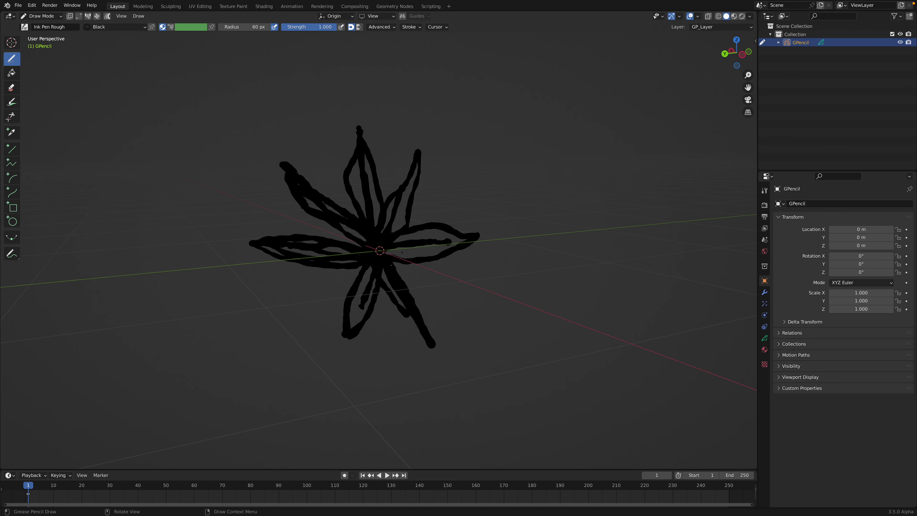
pyautogui.moveTo(390, 259)
pyautogui.mouseDown()
pyautogui.moveTo(471, 291)
pyautogui.moveTo(394, 271)
pyautogui.mouseUp()
pyautogui.moveTo(395, 271); pyautogui.dragTo(411, 271, button='middle')
pyautogui.moveTo(362, 268)
pyautogui.mouseDown()
pyautogui.moveTo(308, 305)
pyautogui.moveTo(365, 277)
pyautogui.mouseUp()
pyautogui.moveTo(459, 244)
pyautogui.mouseDown(button='middle')
pyautogui.moveTo(391, 242)
pyautogui.moveTo(564, 253)
pyautogui.mouseUp(button='middle')
# Step: Set the Black material's stroke base color to purple with hue 0.720, saturation 0.949 and value 0.576
pyautogui.click(764, 338)
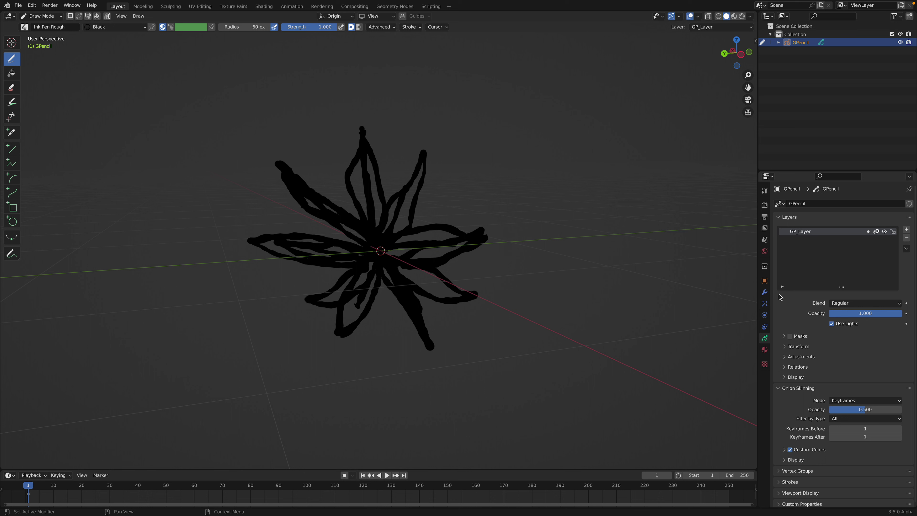
pyautogui.click(764, 349)
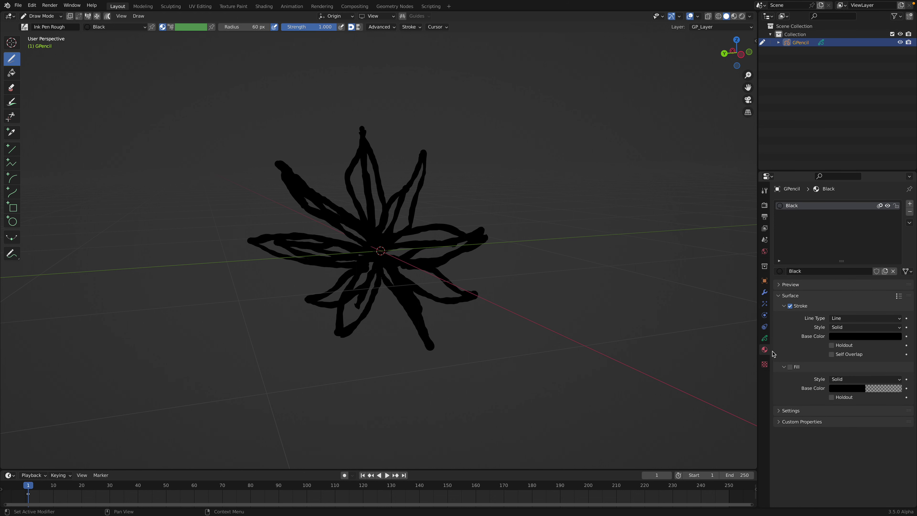
pyautogui.click(838, 335)
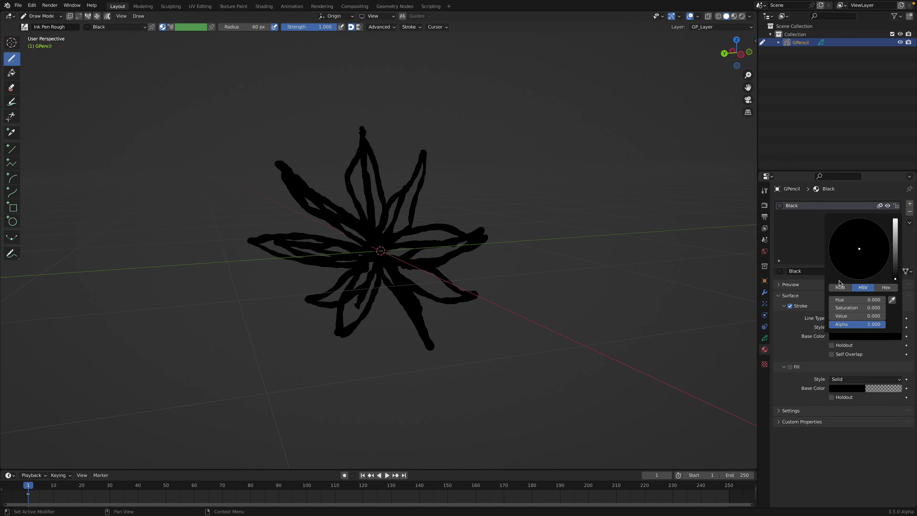
pyautogui.moveTo(896, 244); pyautogui.dragTo(895, 231)
pyautogui.moveTo(852, 260)
pyautogui.mouseDown()
pyautogui.moveTo(865, 268)
pyautogui.moveTo(881, 236)
pyautogui.moveTo(883, 248)
pyautogui.mouseUp()
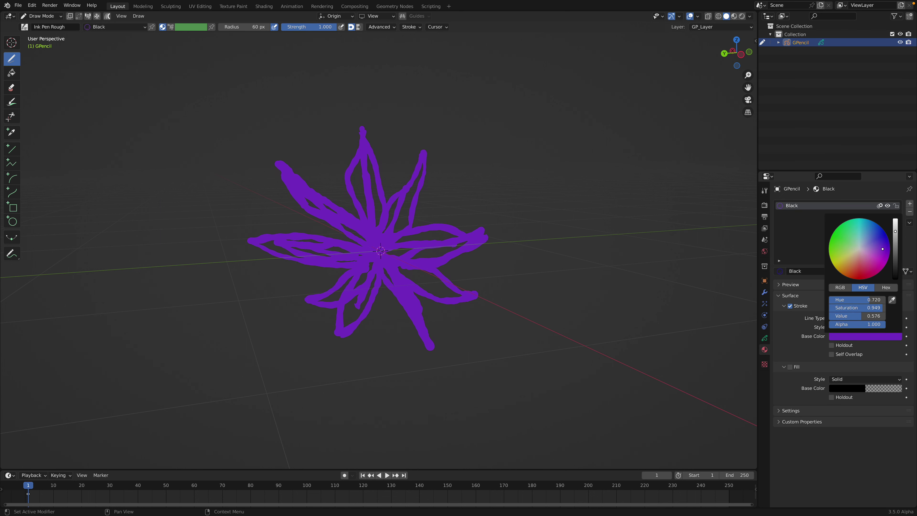
pyautogui.moveTo(445, 262); pyautogui.dragTo(311, 253, button='middle')
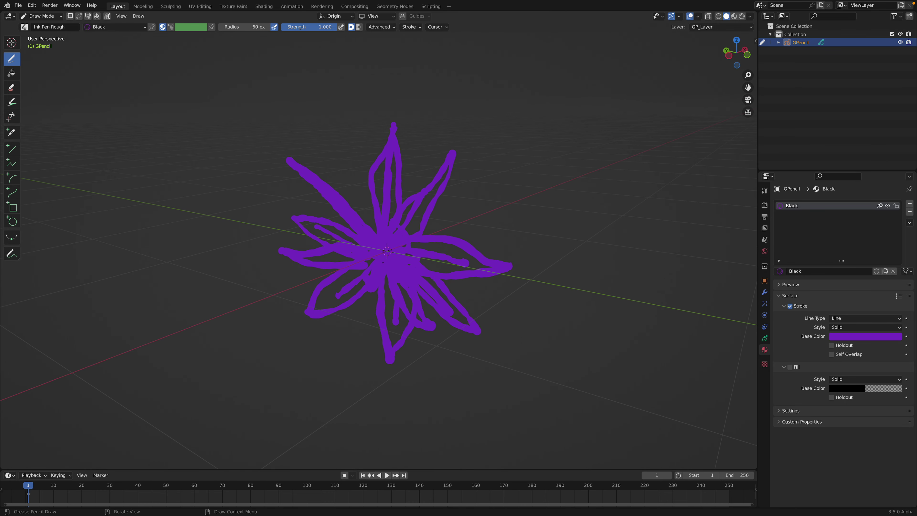
# Step: Switch to Vertex Paint mode, brush light green onto one petal and display the flower in Material Preview shading
pyautogui.click(32, 17)
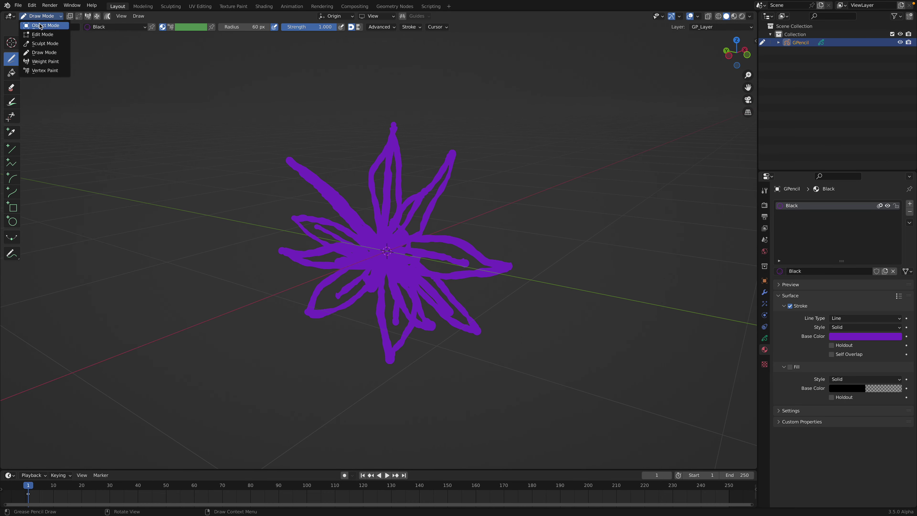
pyautogui.click(52, 70)
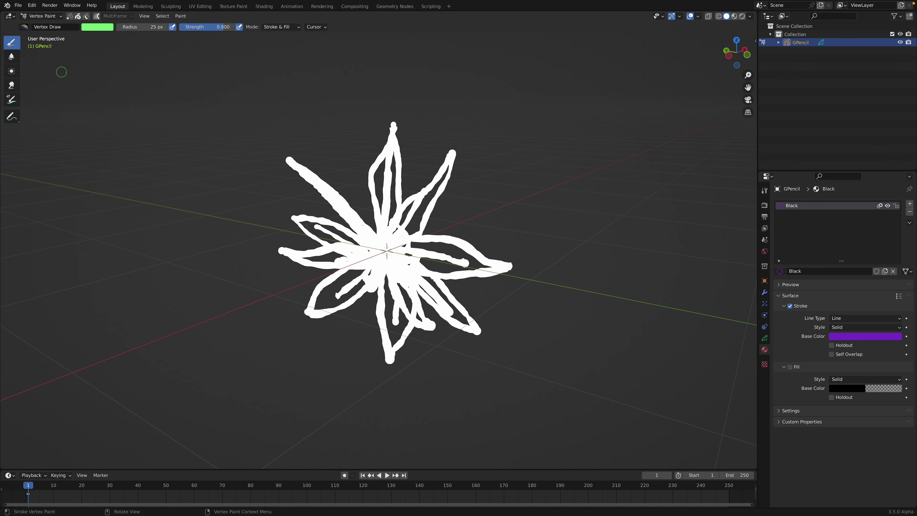
pyautogui.moveTo(360, 229)
pyautogui.mouseDown()
pyautogui.moveTo(310, 192)
pyautogui.moveTo(307, 177)
pyautogui.mouseUp()
pyautogui.moveTo(361, 231)
pyautogui.mouseDown()
pyautogui.moveTo(335, 199)
pyautogui.moveTo(341, 192)
pyautogui.mouseUp()
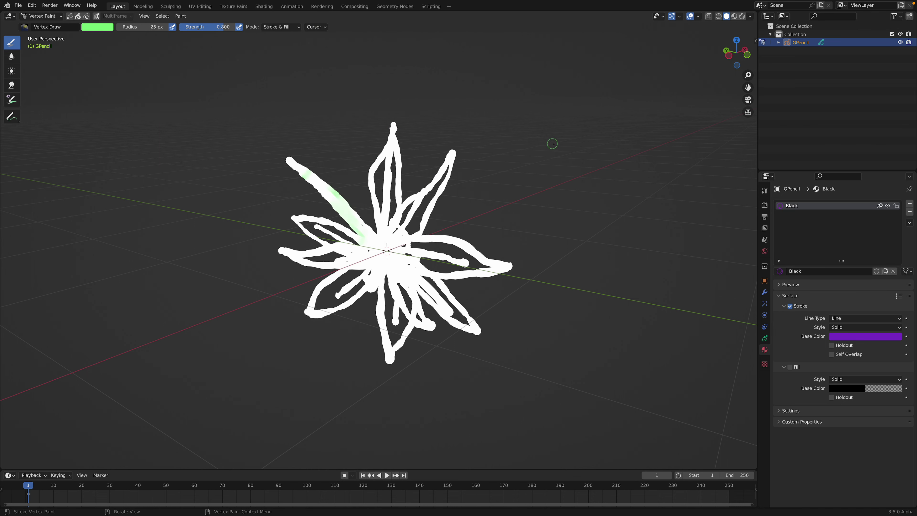
pyautogui.click(734, 16)
pyautogui.moveTo(361, 180); pyautogui.dragTo(314, 173, button='middle')
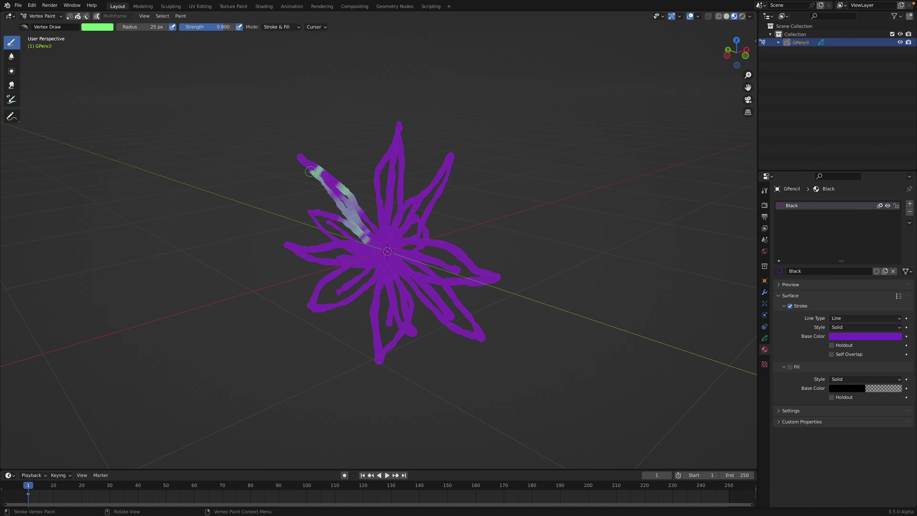
# Step: Set the vertex brush radius to 45 px, then paint the upper petals in green and a second colour
pyautogui.moveTo(126, 27); pyautogui.dragTo(134, 28)
pyautogui.moveTo(335, 214)
pyautogui.mouseDown()
pyautogui.moveTo(318, 172)
pyautogui.moveTo(363, 239)
pyautogui.moveTo(398, 140)
pyautogui.mouseUp()
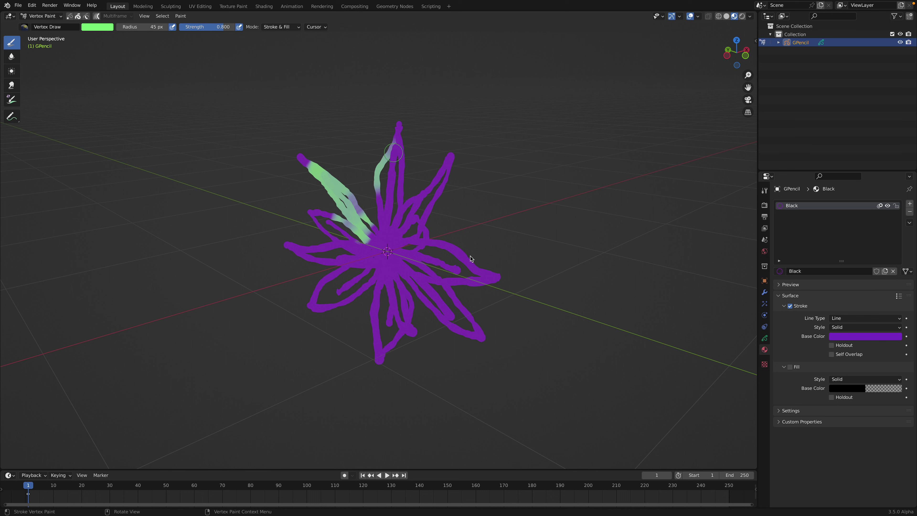
pyautogui.rightClick(399, 177)
pyautogui.moveTo(447, 152)
pyautogui.mouseDown()
pyautogui.moveTo(368, 245)
pyautogui.moveTo(391, 131)
pyautogui.moveTo(384, 220)
pyautogui.mouseUp()
pyautogui.moveTo(369, 259); pyautogui.dragTo(397, 253, button='middle')
# Step: Paint more petals and the flower's centre with further brush colours, including bright yellow
pyautogui.rightClick(395, 247)
pyautogui.moveTo(407, 241)
pyautogui.mouseDown()
pyautogui.moveTo(447, 239)
pyautogui.moveTo(441, 268)
pyautogui.moveTo(460, 262)
pyautogui.moveTo(368, 251)
pyautogui.moveTo(285, 260)
pyautogui.moveTo(364, 249)
pyautogui.mouseUp()
pyautogui.moveTo(322, 225); pyautogui.dragTo(335, 241)
pyautogui.moveTo(336, 242); pyautogui.dragTo(357, 238, button='middle')
pyautogui.moveTo(356, 260)
pyautogui.mouseDown()
pyautogui.moveTo(307, 316)
pyautogui.moveTo(374, 254)
pyautogui.moveTo(406, 269)
pyautogui.moveTo(460, 323)
pyautogui.moveTo(404, 341)
pyautogui.moveTo(372, 271)
pyautogui.moveTo(325, 311)
pyautogui.moveTo(361, 256)
pyautogui.mouseUp()
pyautogui.rightClick(375, 249)
pyautogui.click(325, 206)
pyautogui.moveTo(361, 256); pyautogui.dragTo(355, 237, button='middle')
# Step: Change the vertex brush colour to magenta and paint it over the petals and the flower's centre
pyautogui.rightClick(356, 237)
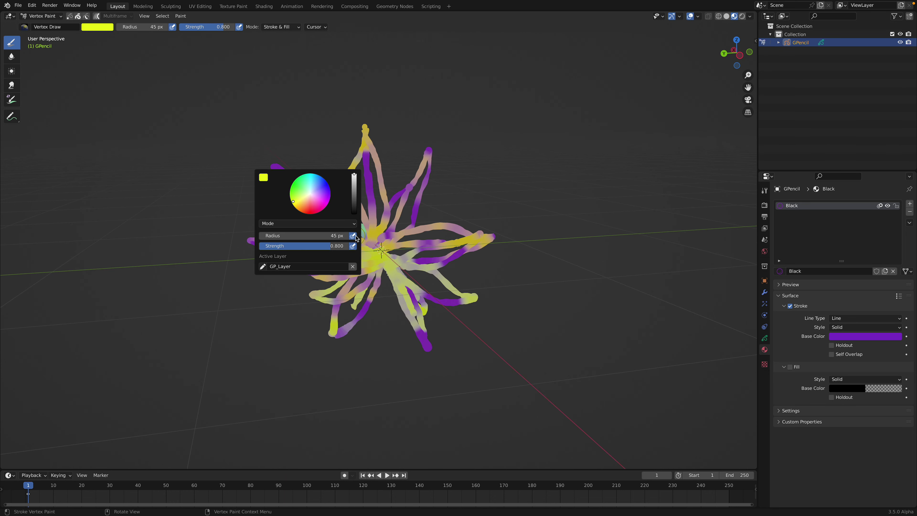
pyautogui.click(315, 204)
pyautogui.moveTo(484, 237)
pyautogui.mouseDown()
pyautogui.moveTo(365, 244)
pyautogui.moveTo(307, 268)
pyautogui.moveTo(407, 168)
pyautogui.mouseUp()
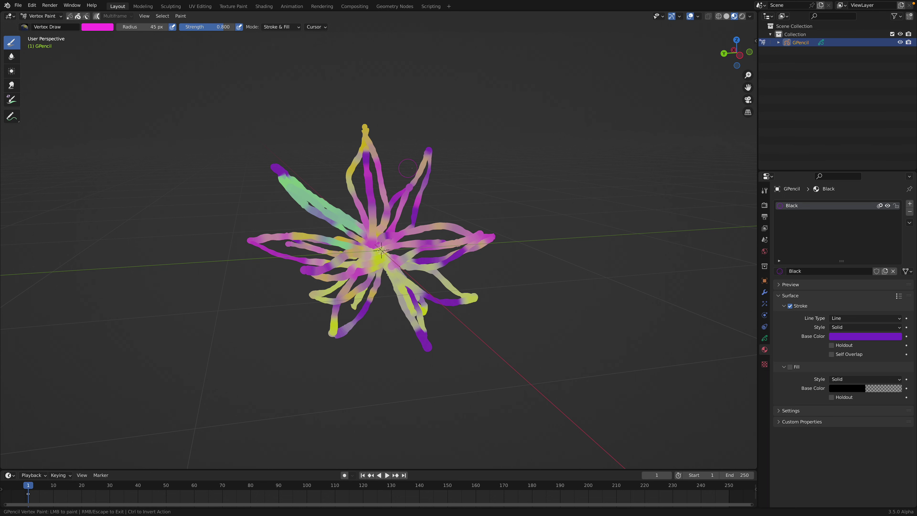
pyautogui.moveTo(393, 291); pyautogui.dragTo(368, 262, button='middle')
pyautogui.moveTo(368, 261)
pyautogui.mouseDown()
pyautogui.moveTo(358, 265)
pyautogui.moveTo(403, 261)
pyautogui.moveTo(368, 260)
pyautogui.moveTo(375, 274)
pyautogui.moveTo(303, 246)
pyautogui.moveTo(368, 227)
pyautogui.mouseUp()
pyautogui.scroll(1, 403, 261)
# Step: Change the vertex brush colour to light green and paint it across the petals and the centre
pyautogui.rightClick(372, 233)
pyautogui.click(313, 182)
pyautogui.moveTo(285, 162)
pyautogui.mouseDown()
pyautogui.moveTo(372, 235)
pyautogui.moveTo(401, 170)
pyautogui.moveTo(411, 257)
pyautogui.moveTo(365, 267)
pyautogui.moveTo(257, 264)
pyautogui.moveTo(378, 300)
pyautogui.mouseUp()
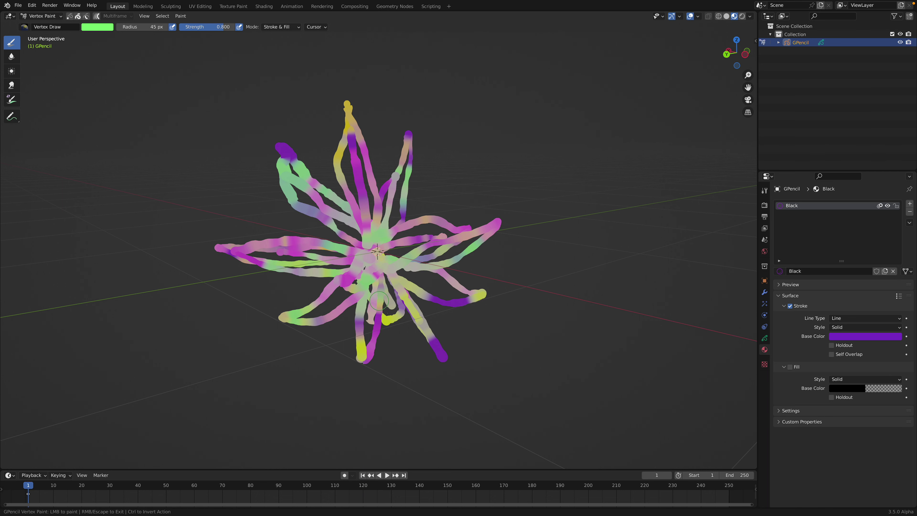
pyautogui.moveTo(379, 301); pyautogui.dragTo(385, 267, button='middle')
# Step: Change the vertex brush colour to hot pink and paint the flower's centre and inner petals from several sides
pyautogui.rightClick(384, 268)
pyautogui.click(331, 227)
pyautogui.moveTo(417, 267)
pyautogui.mouseDown()
pyautogui.moveTo(325, 222)
pyautogui.moveTo(336, 257)
pyautogui.moveTo(382, 265)
pyautogui.moveTo(407, 299)
pyautogui.mouseUp()
pyautogui.moveTo(361, 269); pyautogui.dragTo(419, 265, button='middle')
pyautogui.moveTo(415, 265); pyautogui.dragTo(377, 243)
pyautogui.moveTo(377, 243); pyautogui.dragTo(413, 246, button='middle')
pyautogui.moveTo(393, 239); pyautogui.dragTo(364, 239)
# Step: Return to Object Mode and save the file to the Desktop as flower_improv_001.blend
pyautogui.click(52, 19)
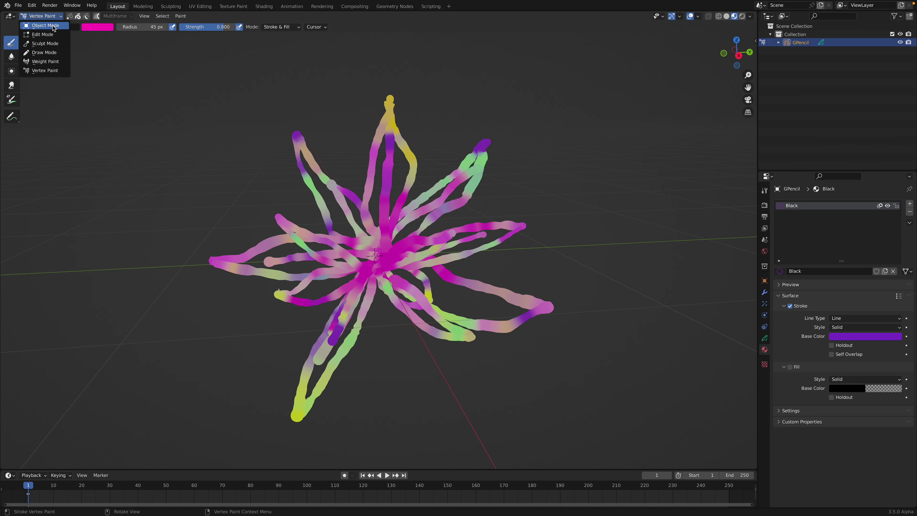
pyautogui.click(40, 28)
pyautogui.scroll(-5, 376, 224)
pyautogui.hotkey('ctrl', 's')
pyautogui.click(346, 444)
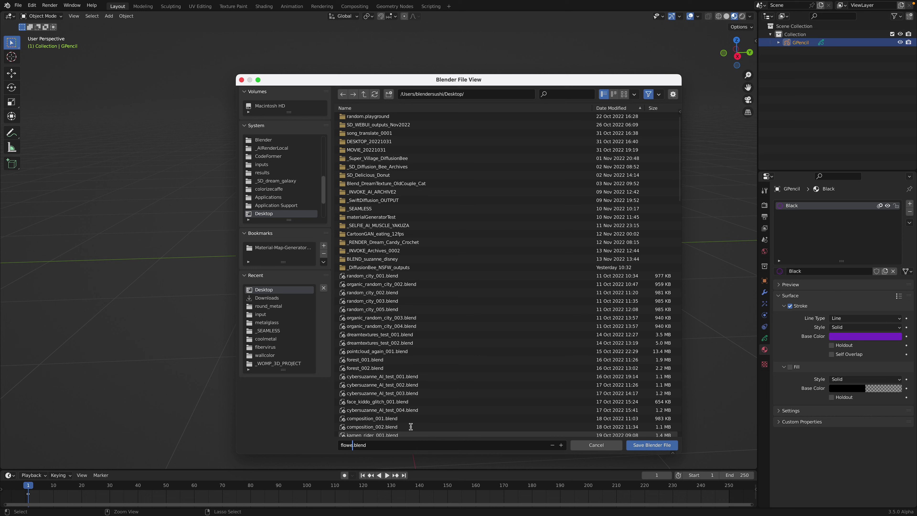
pyautogui.write('flower_improv_001')
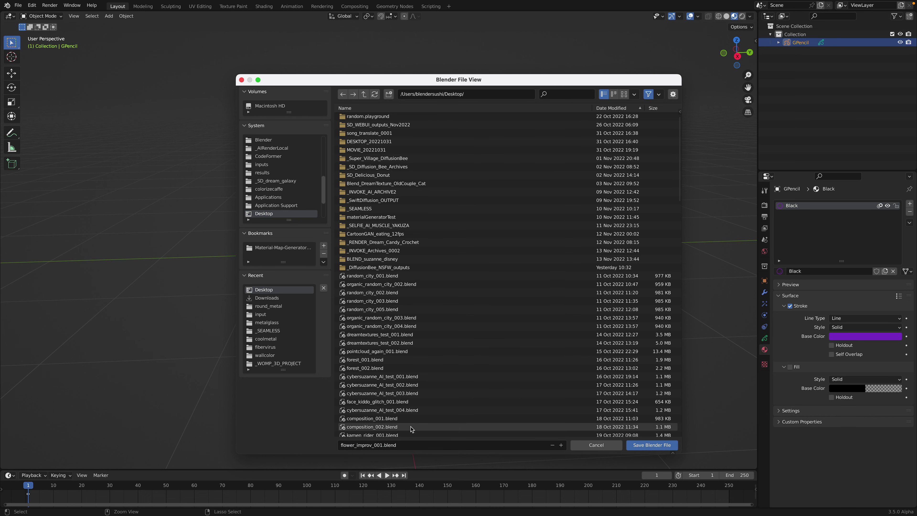
pyautogui.click(652, 444)
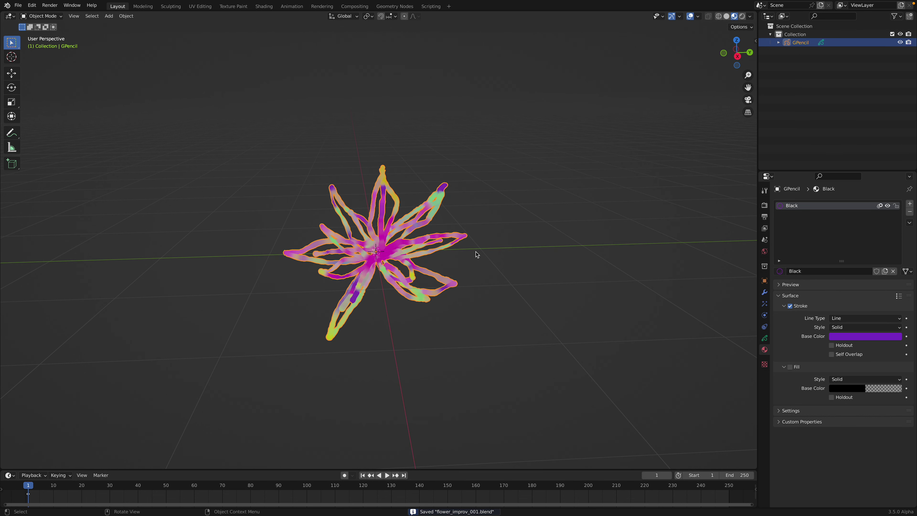
pyautogui.moveTo(476, 253); pyautogui.dragTo(337, 243, button='middle')
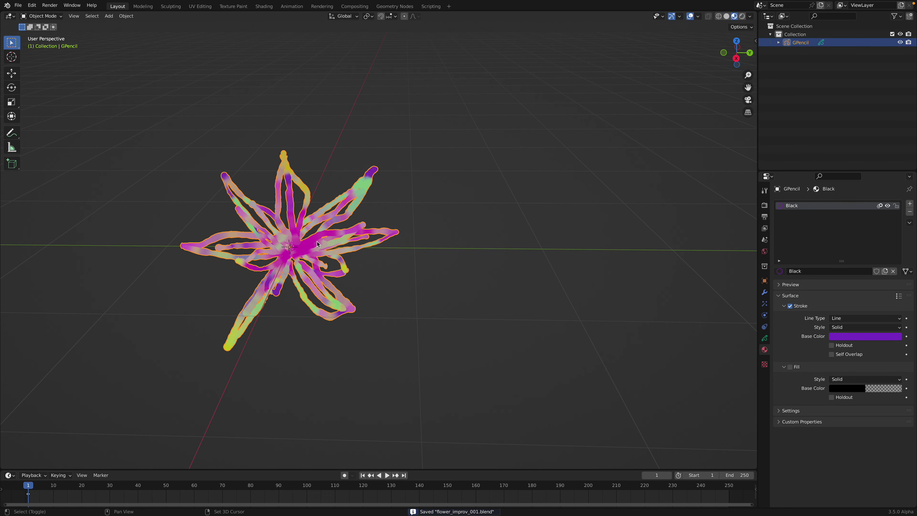
pyautogui.hotkey('shift', 'd')
pyautogui.click(466, 234)
pyautogui.press('x')
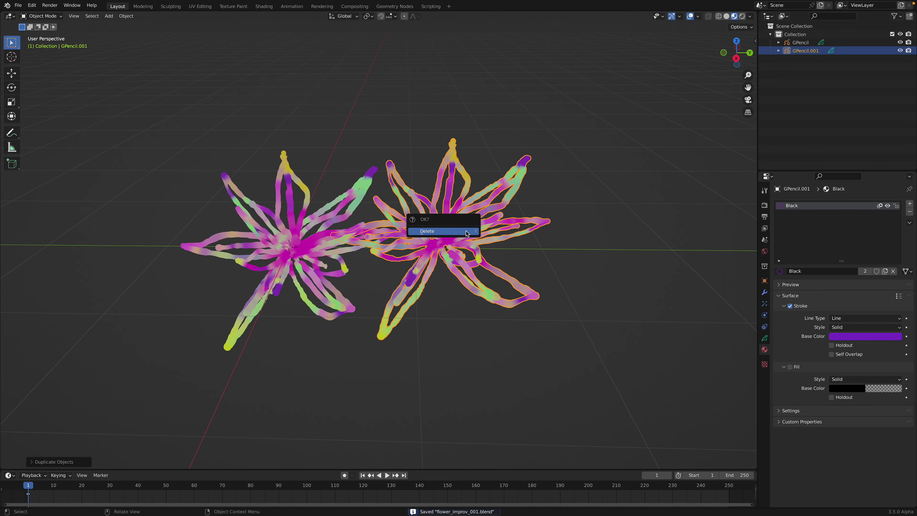
pyautogui.click(466, 232)
# Step: Add a Hue/Saturation modifier to the original flower and set its hue to 0.261
pyautogui.click(338, 226)
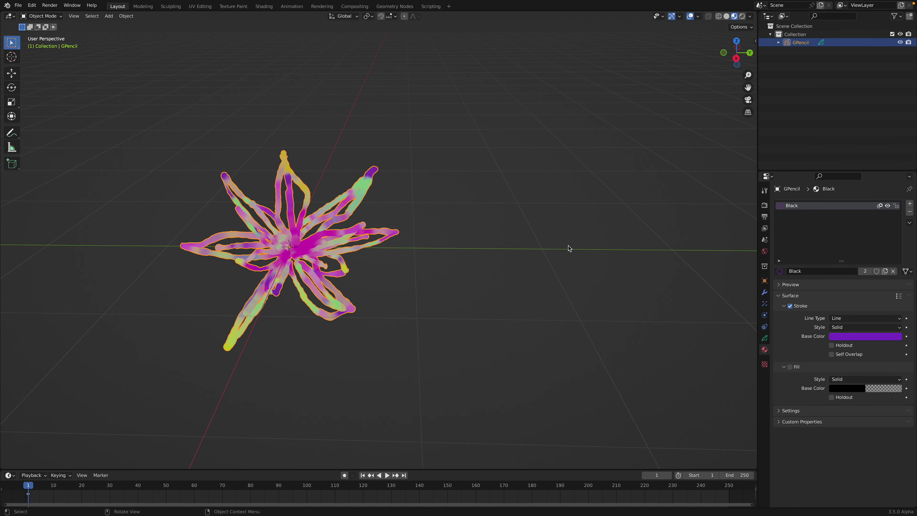
pyautogui.click(764, 293)
pyautogui.click(806, 204)
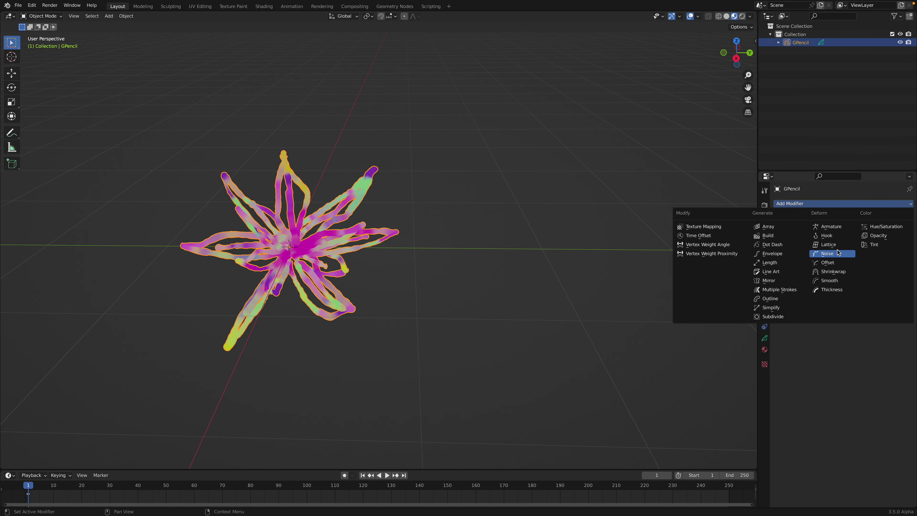
pyautogui.click(879, 229)
pyautogui.keyDown('shift'); pyautogui.moveTo(498, 241); pyautogui.dragTo(531, 244, button='middle'); pyautogui.keyUp('shift')
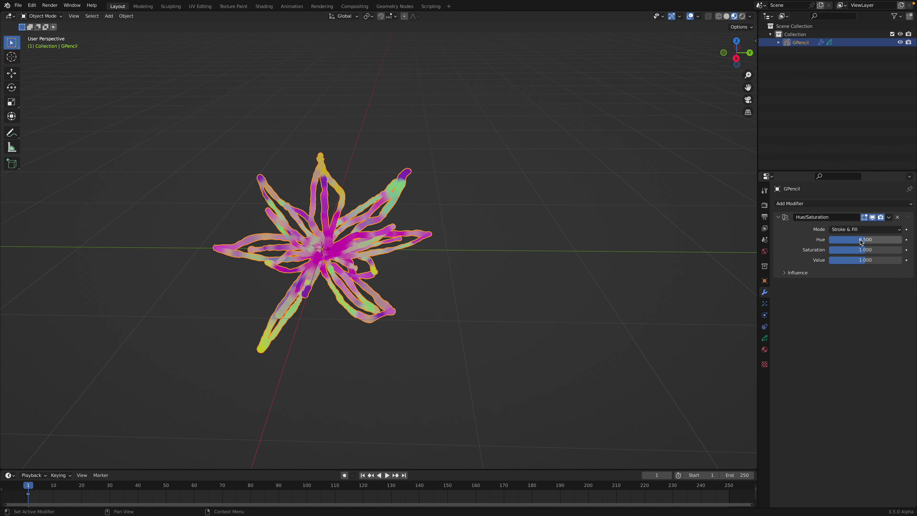
pyautogui.moveTo(864, 240); pyautogui.dragTo(848, 240)
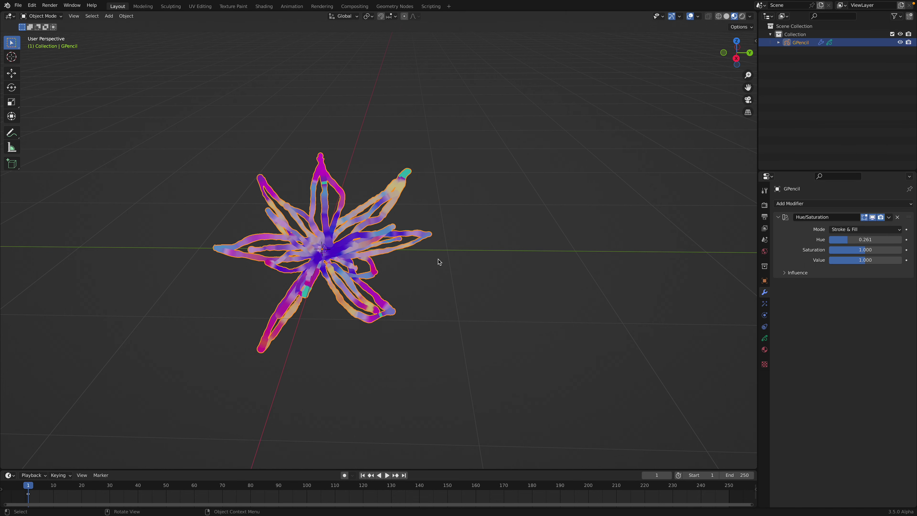
# Step: Duplicate the flower, place the copy beside it along the Y axis and set the copy's hue to 0.483
pyautogui.moveTo(437, 257); pyautogui.dragTo(433, 260, button='middle')
pyautogui.hotkey('shift', 'd')
pyautogui.click(512, 256)
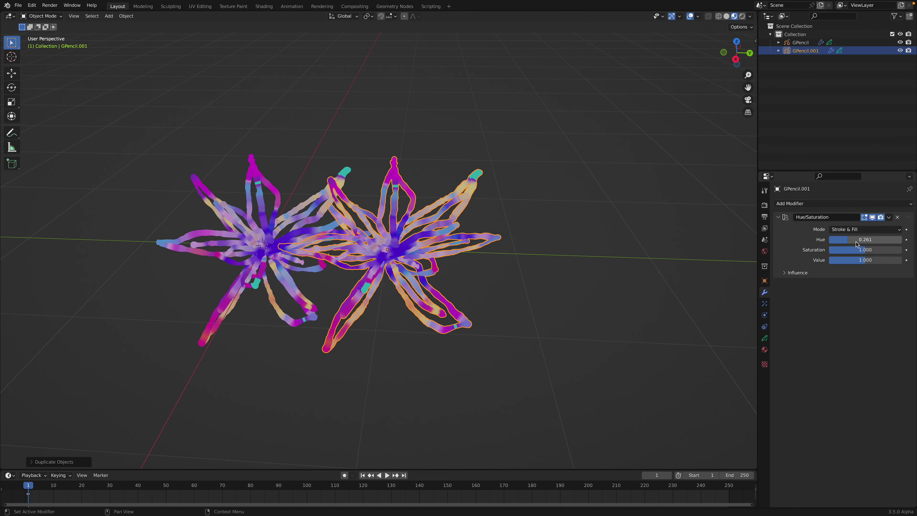
pyautogui.moveTo(848, 239); pyautogui.dragTo(863, 239)
# Step: Duplicate the second flower, place the third one next in the row and shift its modifier hue so the centre turns yellow
pyautogui.keyDown('shift'); pyautogui.moveTo(504, 260); pyautogui.dragTo(419, 265, button='middle'); pyautogui.keyUp('shift')
pyautogui.hotkey('shift', 'd')
pyautogui.click(535, 269)
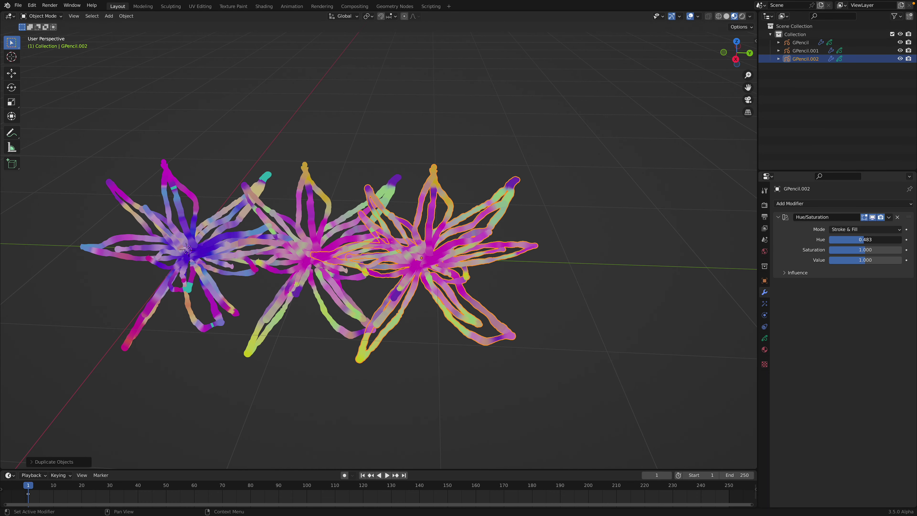
pyautogui.moveTo(864, 239); pyautogui.dragTo(898, 239)
# Step: Duplicate the third flower to the end of the row with a modifier hue of 0.967 and save the file
pyautogui.hotkey('shift', 'd')
pyautogui.click(671, 253)
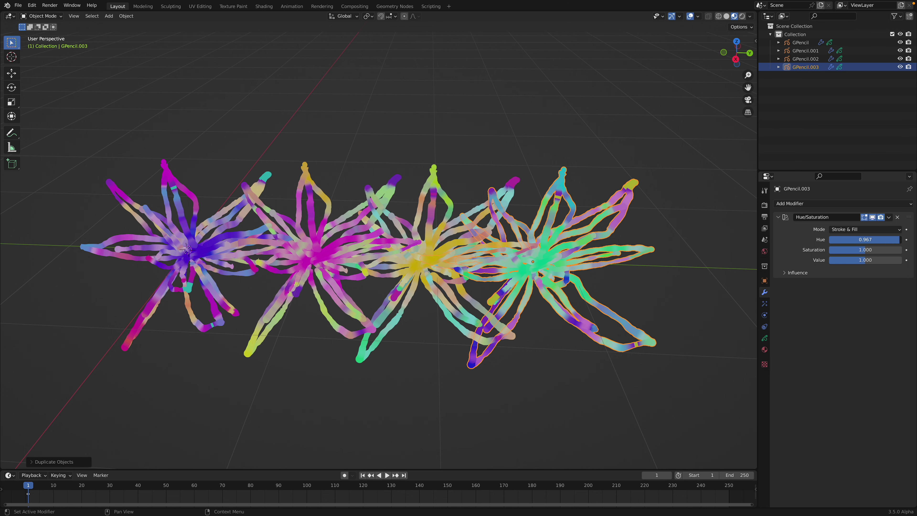
pyautogui.click(480, 159)
pyautogui.moveTo(480, 159); pyautogui.dragTo(451, 198, button='middle')
pyautogui.hotkey('ctrl', 's')
pyautogui.scroll(-2, 507, 247)
pyautogui.moveTo(507, 248); pyautogui.dragTo(542, 236, button='middle')
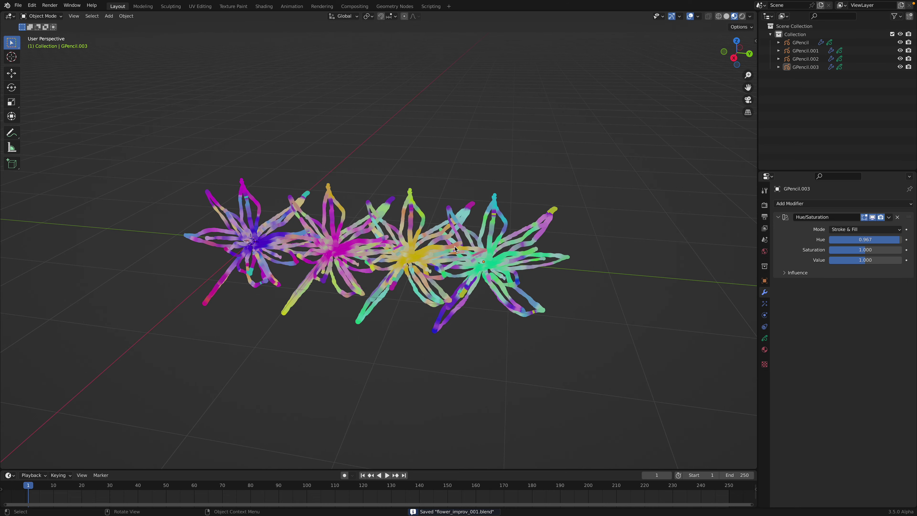
pyautogui.scroll(1, 439, 236)
# Step: Select the fourth flower at the end of the row and add a Noise modifier to it
pyautogui.click(796, 204)
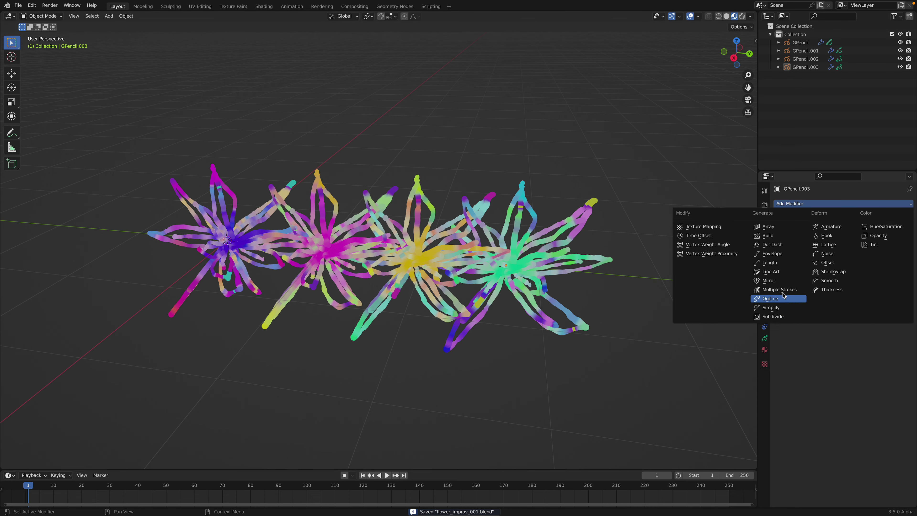
pyautogui.click(886, 226)
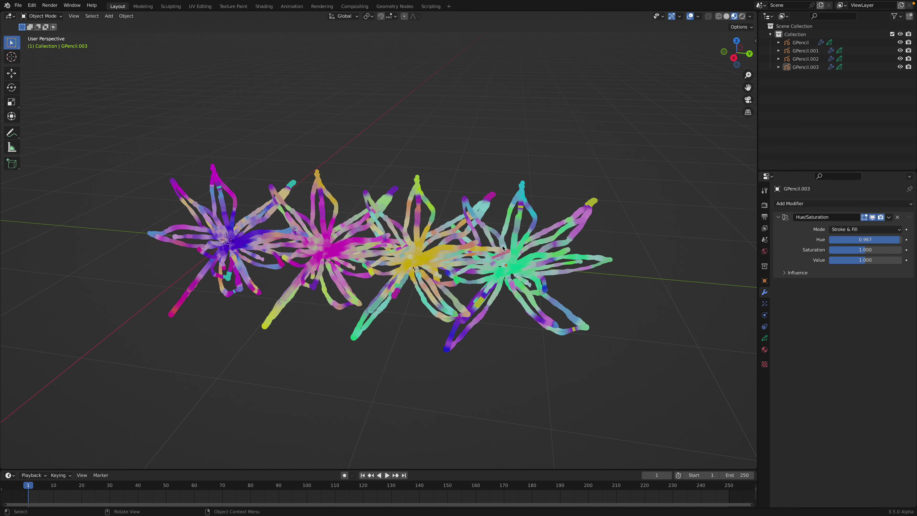
pyautogui.moveTo(507, 247)
pyautogui.mouseDown(button='middle')
pyautogui.moveTo(536, 233)
pyautogui.moveTo(510, 249)
pyautogui.mouseUp(button='middle')
pyautogui.click(520, 246)
pyautogui.click(817, 204)
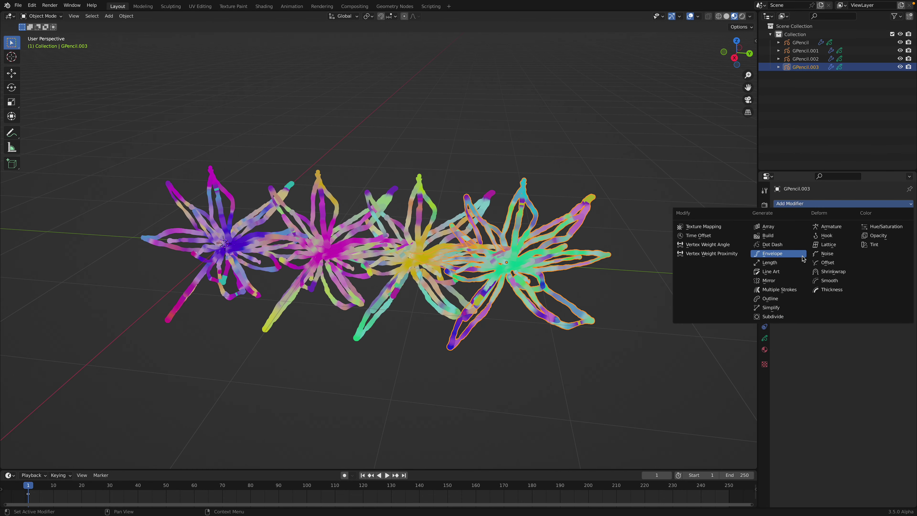
pyautogui.click(827, 253)
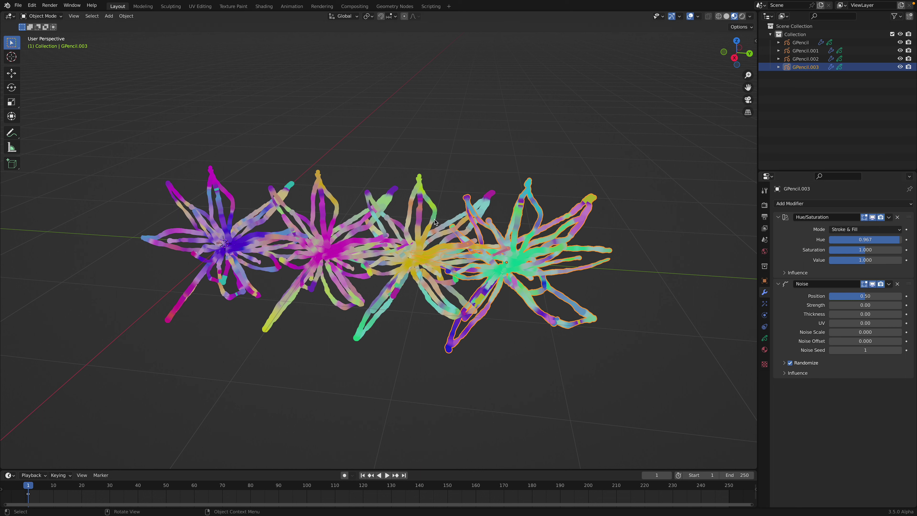
# Step: Set the fourth flower's Noise modifier to position 0.12, strength 0.20 and noise scale 0.100, deselect it and save the file
pyautogui.click(417, 223)
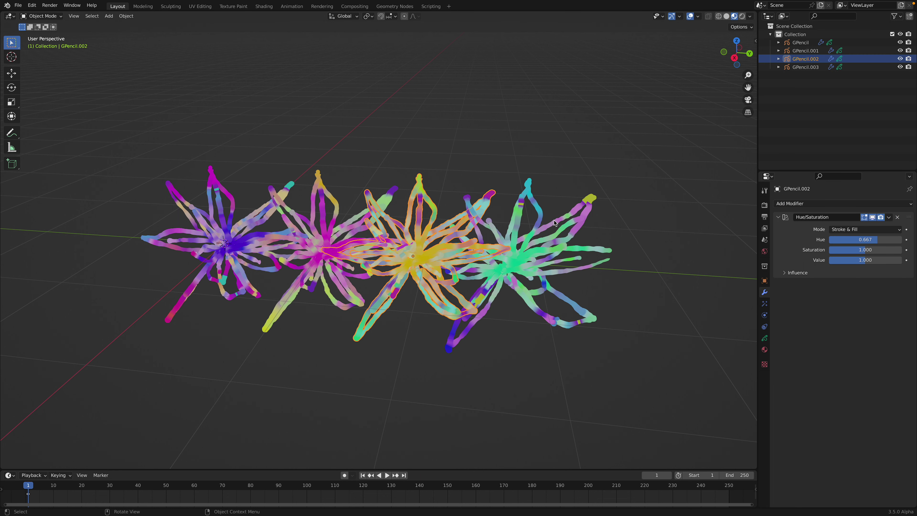
pyautogui.click(540, 224)
pyautogui.moveTo(848, 295)
pyautogui.mouseDown()
pyautogui.moveTo(821, 295)
pyautogui.moveTo(846, 305)
pyautogui.moveTo(835, 332)
pyautogui.mouseUp()
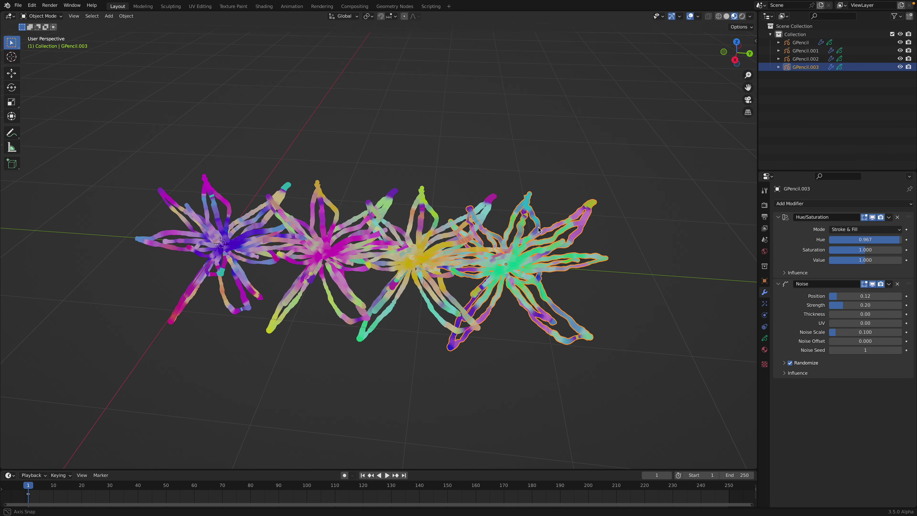
pyautogui.click(570, 195)
pyautogui.moveTo(570, 195); pyautogui.dragTo(498, 233, button='middle')
pyautogui.hotkey('ctrl', 's')
pyautogui.scroll(-2, 505, 237)
pyautogui.scroll(2, 489, 208)
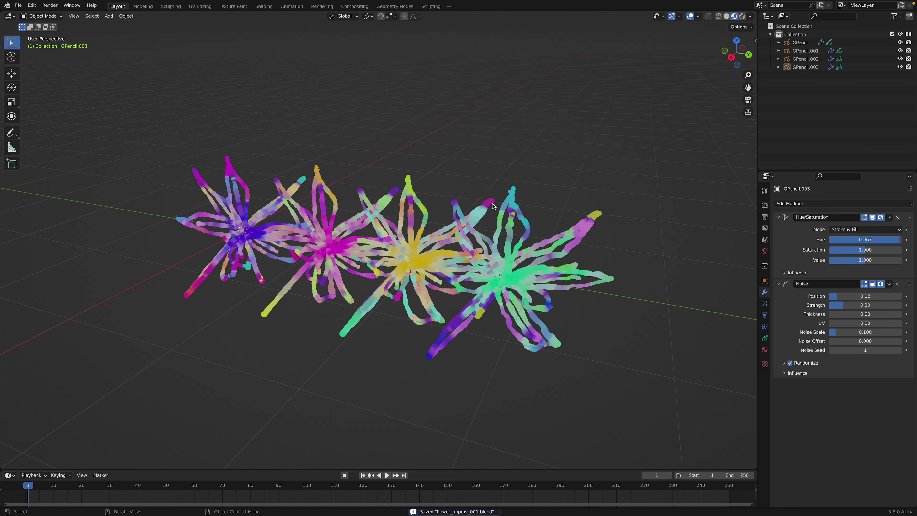
# Step: Move all four flowers to the existing Collection, hide that collection in the viewport and save the file
pyautogui.press('a')
pyautogui.press('m')
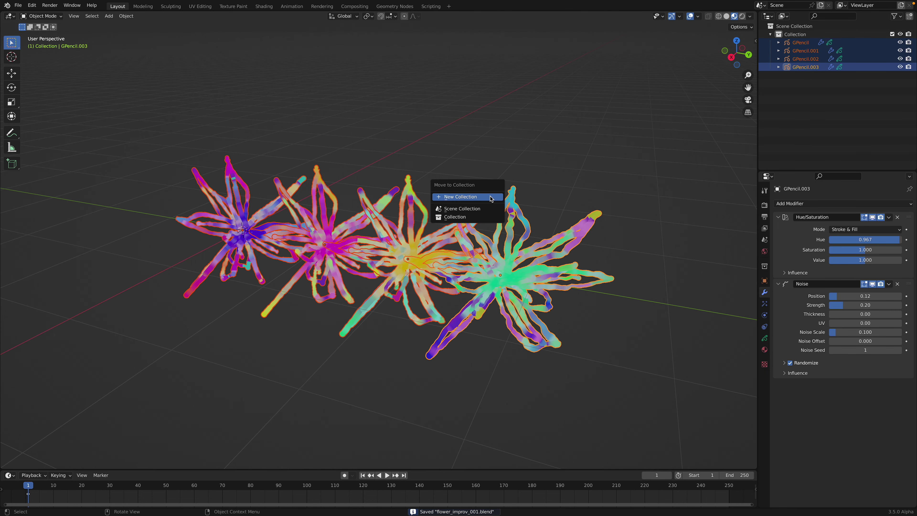
pyautogui.click(481, 216)
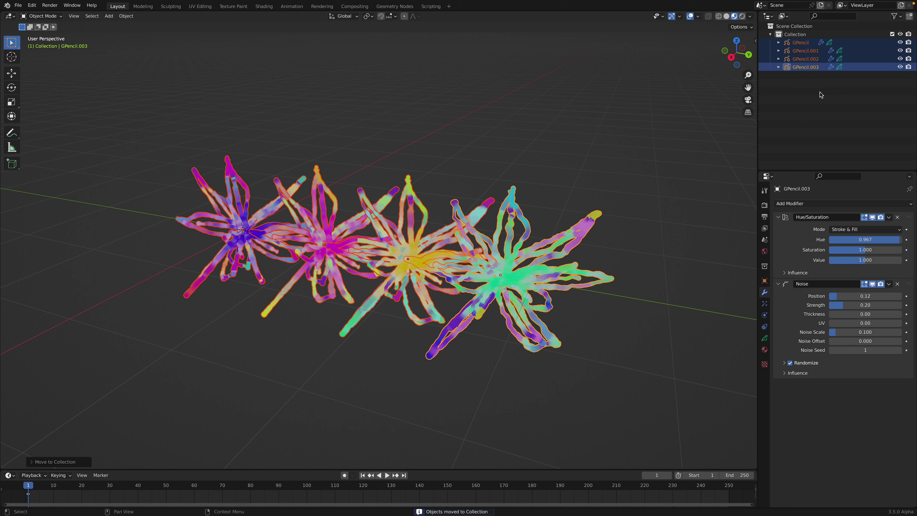
pyautogui.click(899, 34)
pyautogui.moveTo(487, 214); pyautogui.dragTo(429, 202, button='middle')
pyautogui.hotkey('ctrl', 's')
# Step: Add a Bezier curve at the origin and delete all of its control points in Edit Mode
pyautogui.hotkey('shift', 'a')
pyautogui.moveTo(430, 204)
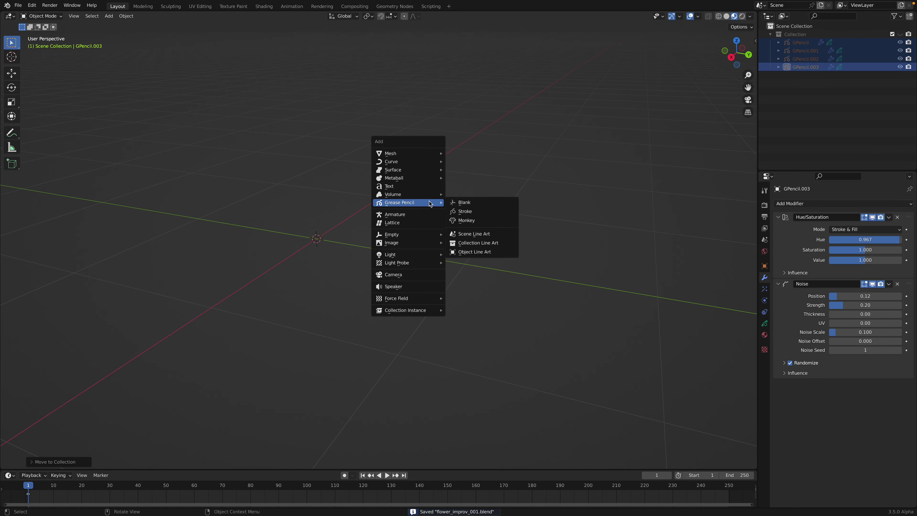
pyautogui.moveTo(405, 161)
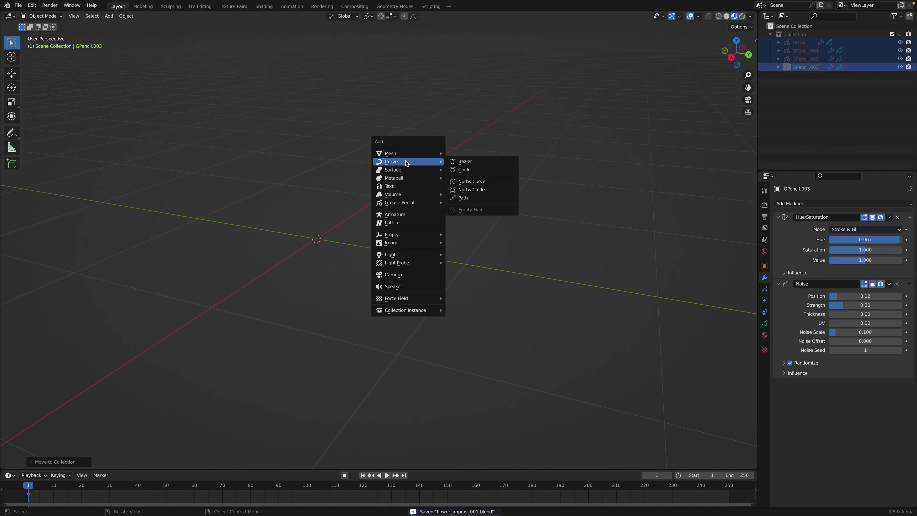
pyautogui.click(471, 162)
pyautogui.moveTo(380, 196); pyautogui.dragTo(448, 205, button='middle')
pyautogui.press('Tab')
pyautogui.press('x')
pyautogui.click(378, 209)
pyautogui.moveTo(358, 224); pyautogui.dragTo(415, 208, button='middle')
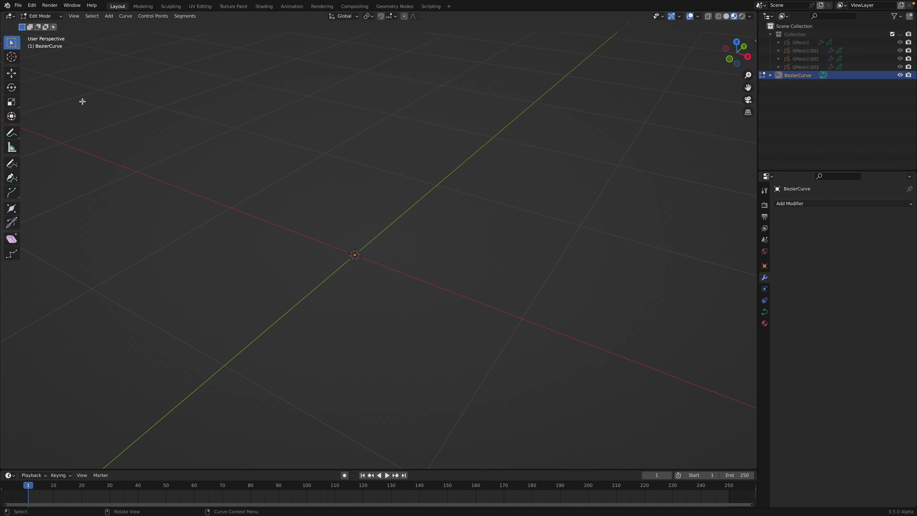
# Step: Try sketching two wavy strands outward from the origin with the Annotate tool and return to Object Mode
pyautogui.click(17, 136)
pyautogui.moveTo(232, 190); pyautogui.dragTo(340, 255, button='middle')
pyautogui.moveTo(350, 257); pyautogui.dragTo(425, 187)
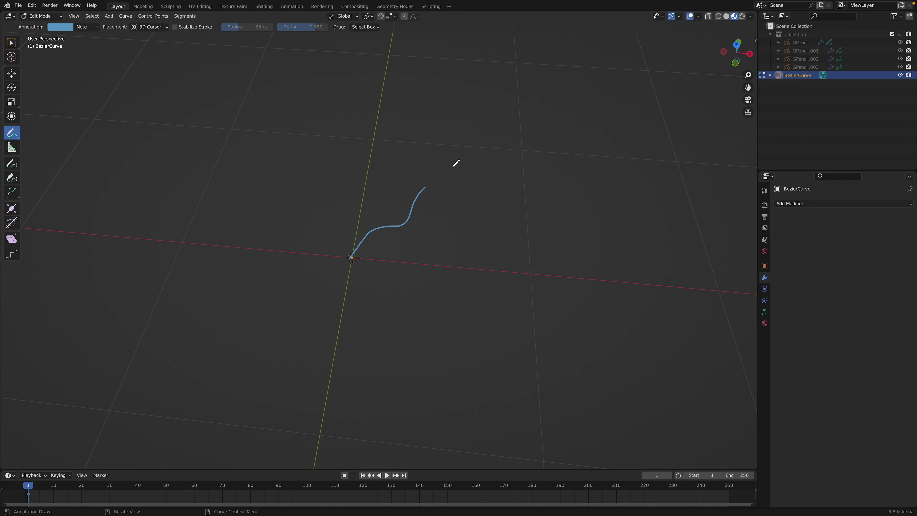
pyautogui.moveTo(456, 237)
pyautogui.mouseDown(button='middle')
pyautogui.moveTo(425, 197)
pyautogui.moveTo(471, 177)
pyautogui.mouseUp(button='middle')
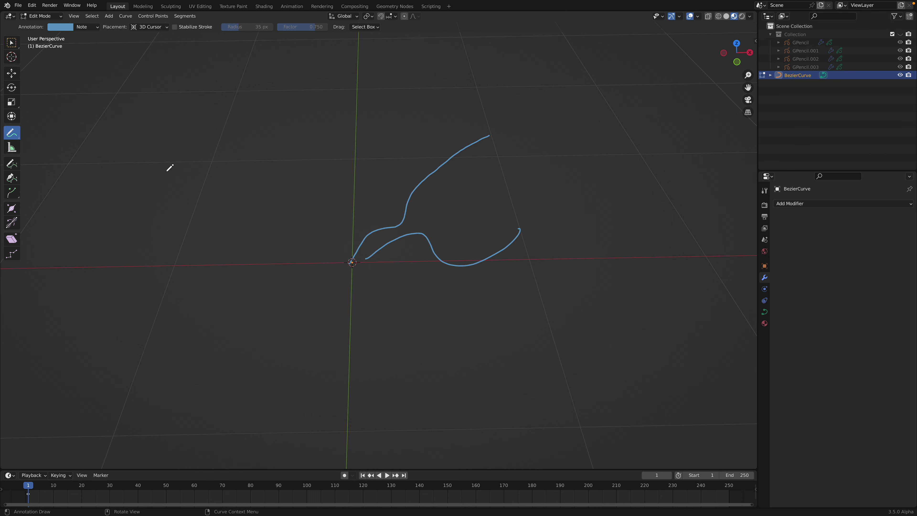
pyautogui.moveTo(379, 210); pyautogui.dragTo(369, 213, button='middle')
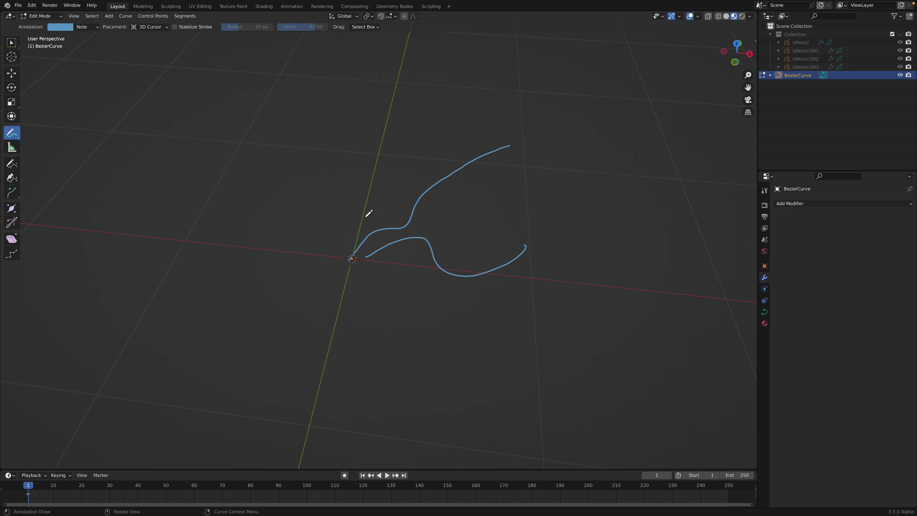
pyautogui.press('Tab')
pyautogui.press('Tab')
pyautogui.press('Tab')
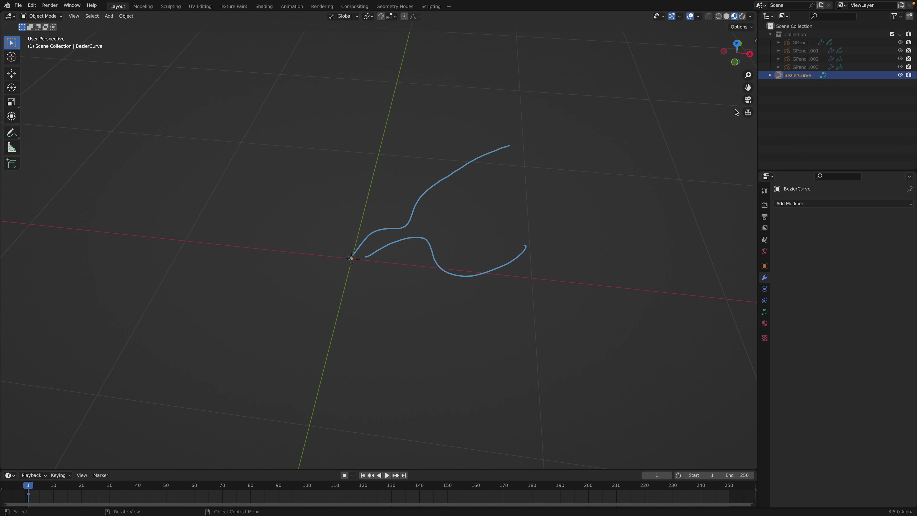
# Step: Remove the Note annotation layer that holds the two sketched strokes
pyautogui.click(754, 38)
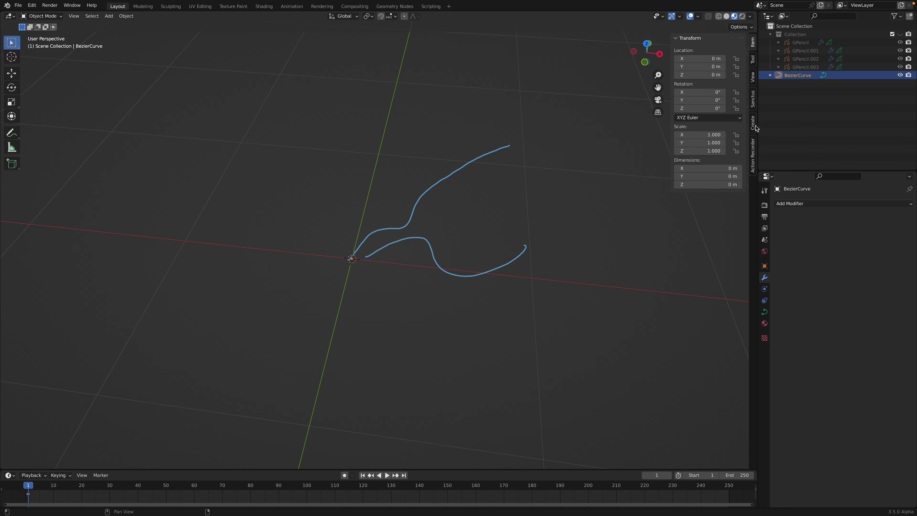
pyautogui.click(755, 128)
pyautogui.click(753, 83)
pyautogui.click(696, 260)
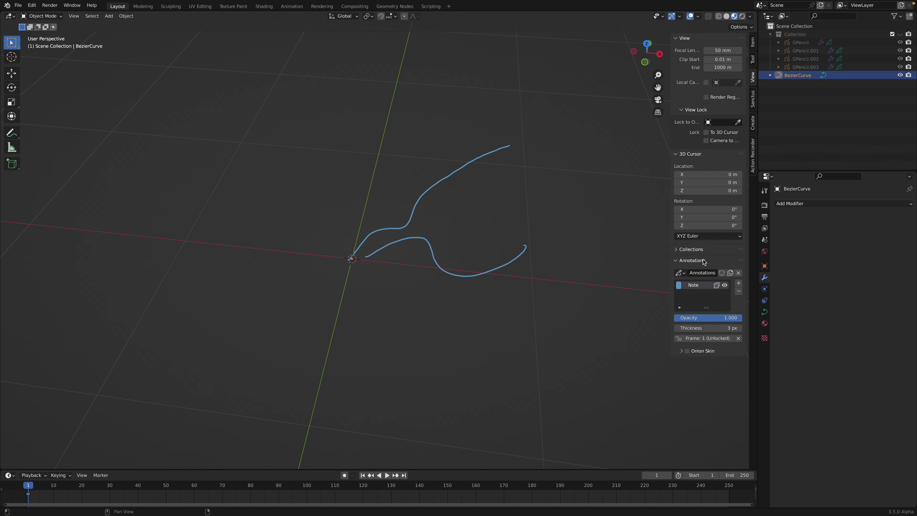
pyautogui.click(739, 291)
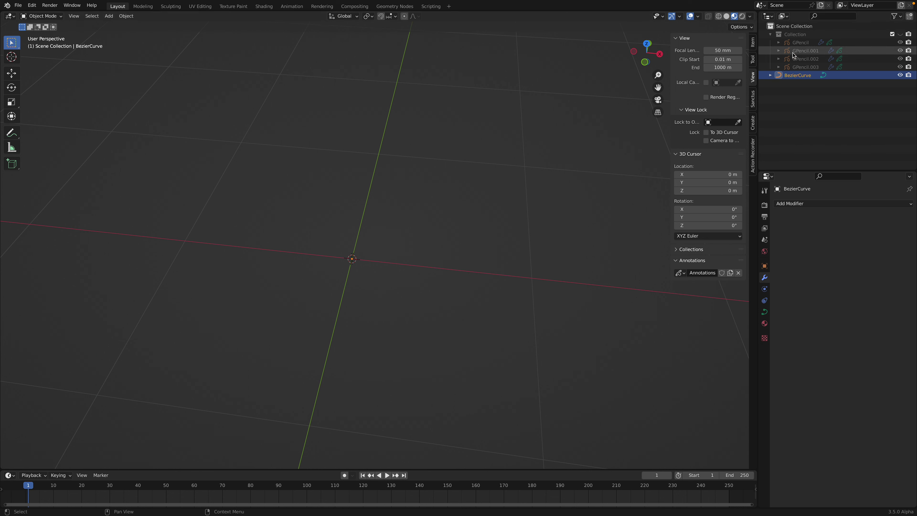
# Step: In Edit Mode, draw about a dozen wavy freehand Bezier strands radiating from the origin in all directions with the curve Draw tool
pyautogui.click(41, 16)
pyautogui.click(41, 34)
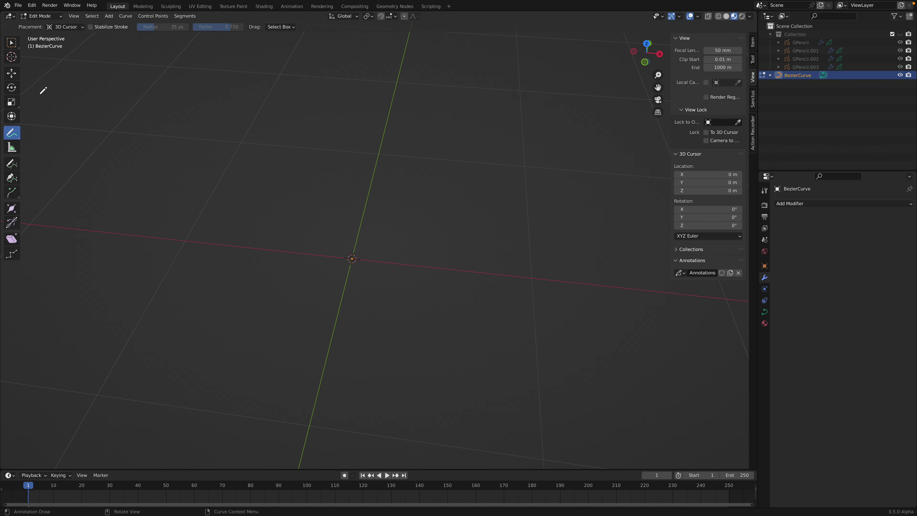
pyautogui.click(12, 164)
pyautogui.moveTo(232, 206); pyautogui.dragTo(373, 247, button='middle')
pyautogui.moveTo(467, 223); pyautogui.dragTo(385, 246, button='middle')
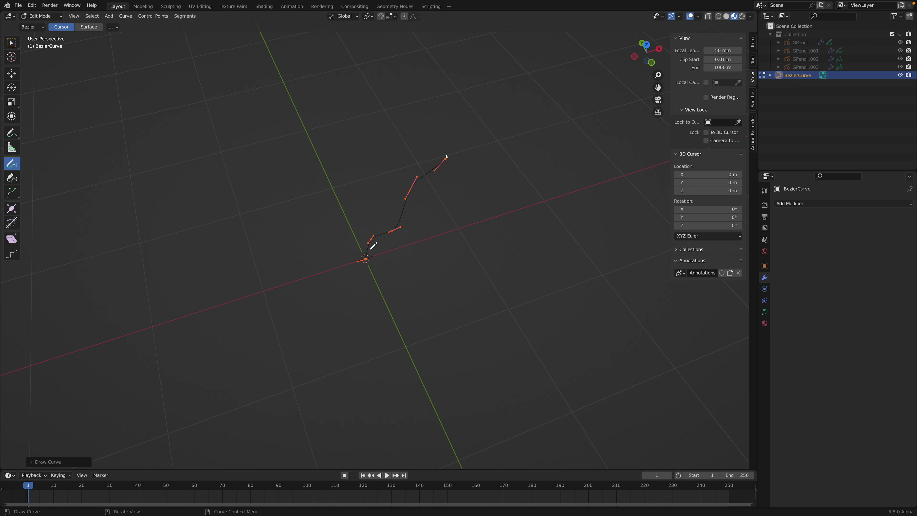
pyautogui.moveTo(364, 259); pyautogui.dragTo(314, 396)
pyautogui.moveTo(242, 266); pyautogui.dragTo(124, 258)
pyautogui.moveTo(282, 153); pyautogui.dragTo(281, 154)
pyautogui.moveTo(281, 155); pyautogui.dragTo(363, 248, button='middle')
pyautogui.moveTo(347, 160); pyautogui.dragTo(347, 162)
pyautogui.moveTo(347, 161); pyautogui.dragTo(375, 260, button='middle')
pyautogui.moveTo(436, 202); pyautogui.dragTo(437, 202)
pyautogui.moveTo(437, 203); pyautogui.dragTo(392, 251, button='middle')
pyautogui.moveTo(253, 325); pyautogui.dragTo(248, 328)
pyautogui.moveTo(389, 259)
pyautogui.mouseDown()
pyautogui.moveTo(507, 230)
pyautogui.moveTo(272, 266)
pyautogui.moveTo(402, 407)
pyautogui.mouseUp()
pyautogui.moveTo(403, 277); pyautogui.dragTo(418, 276, button='middle')
pyautogui.moveTo(389, 258); pyautogui.dragTo(538, 263)
pyautogui.moveTo(391, 257)
pyautogui.mouseDown()
pyautogui.moveTo(449, 222)
pyautogui.moveTo(479, 159)
pyautogui.moveTo(384, 134)
pyautogui.mouseUp()
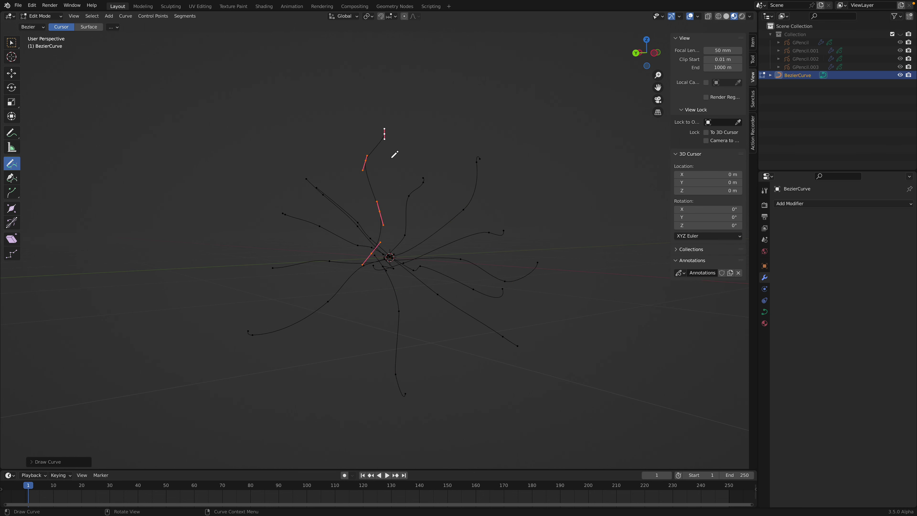
# Step: Return the strand curve to Object Mode and save the file
pyautogui.click(39, 16)
pyautogui.click(36, 19)
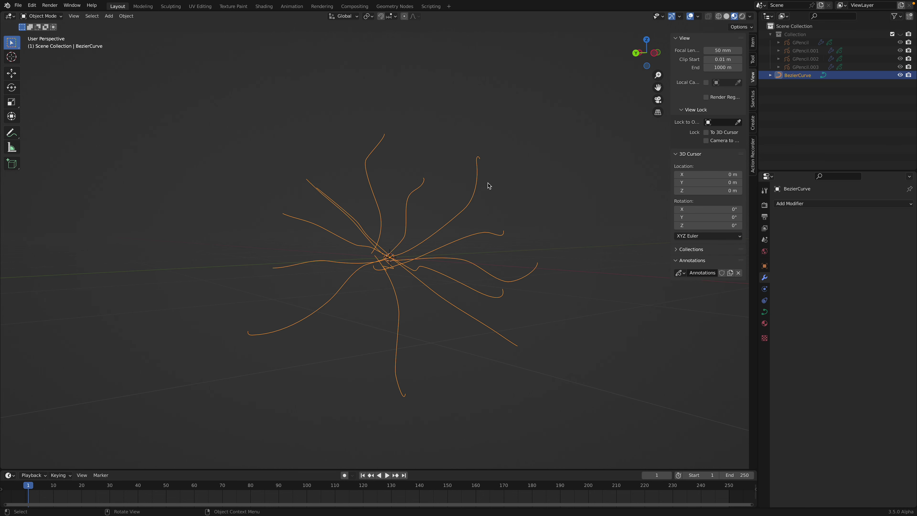
pyautogui.moveTo(487, 184); pyautogui.dragTo(480, 216, button='middle')
pyautogui.hotkey('ctrl', 's')
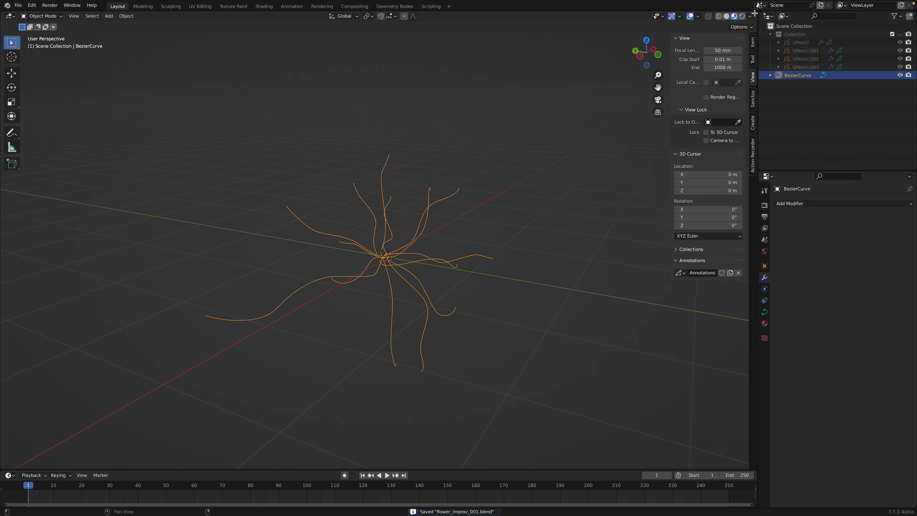
# Step: Split the viewport horizontally, turn the upper half into a Geometry Node Editor and create a new node tree for the curve
pyautogui.moveTo(754, 13); pyautogui.dragTo(745, 221)
pyautogui.click(10, 16)
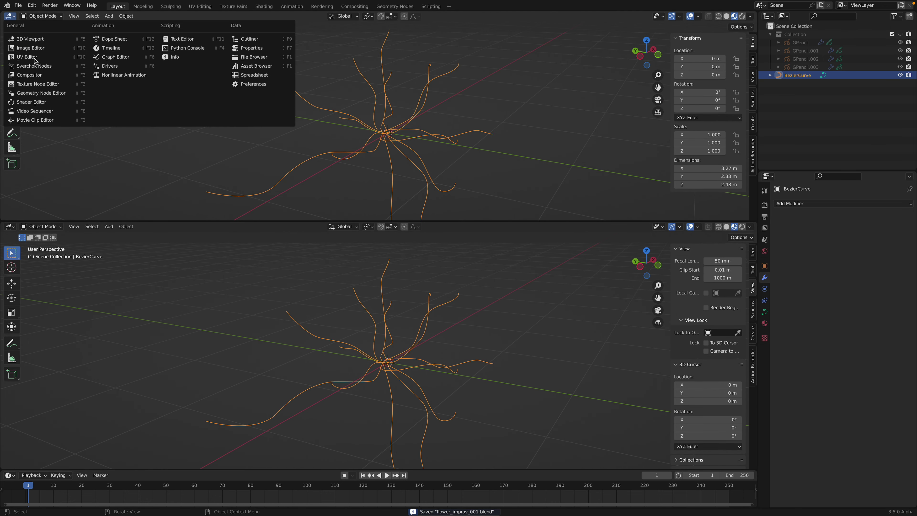
pyautogui.click(57, 95)
pyautogui.click(369, 18)
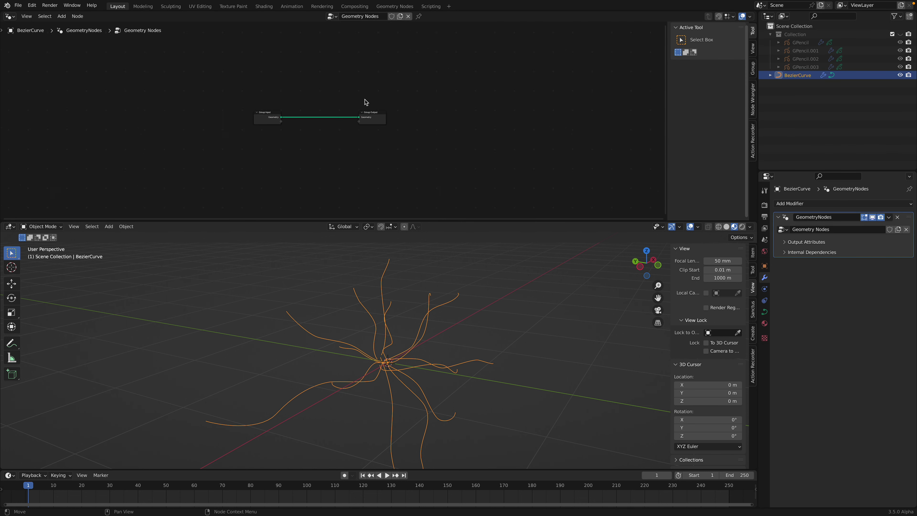
# Step: Insert a Curve to Points node between Group Input and Group Output and save the file
pyautogui.hotkey('shift', 'a')
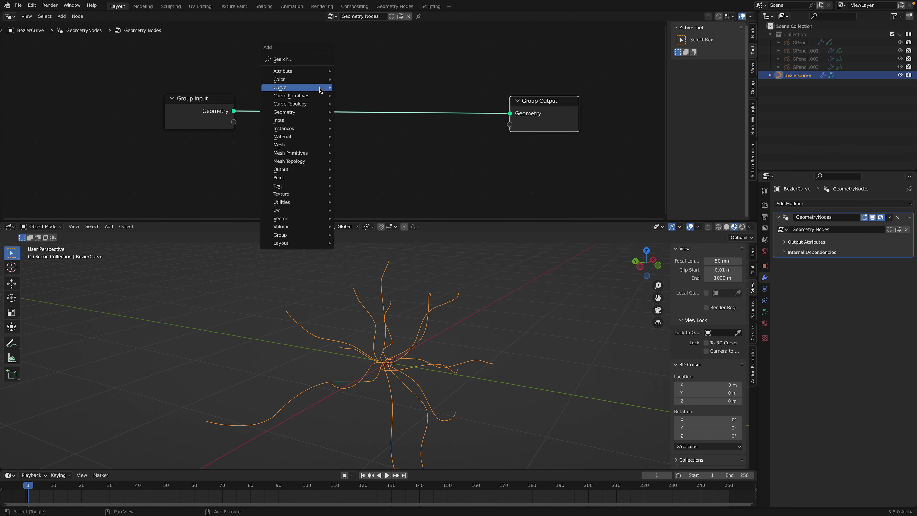
pyautogui.moveTo(321, 90)
pyautogui.click(297, 59)
pyautogui.write('curve')
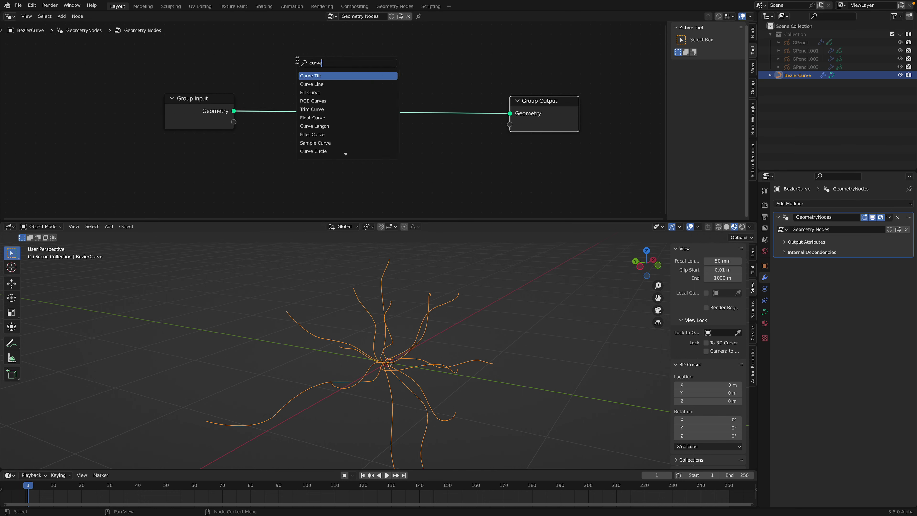
pyautogui.write(' to po')
pyautogui.press('Return')
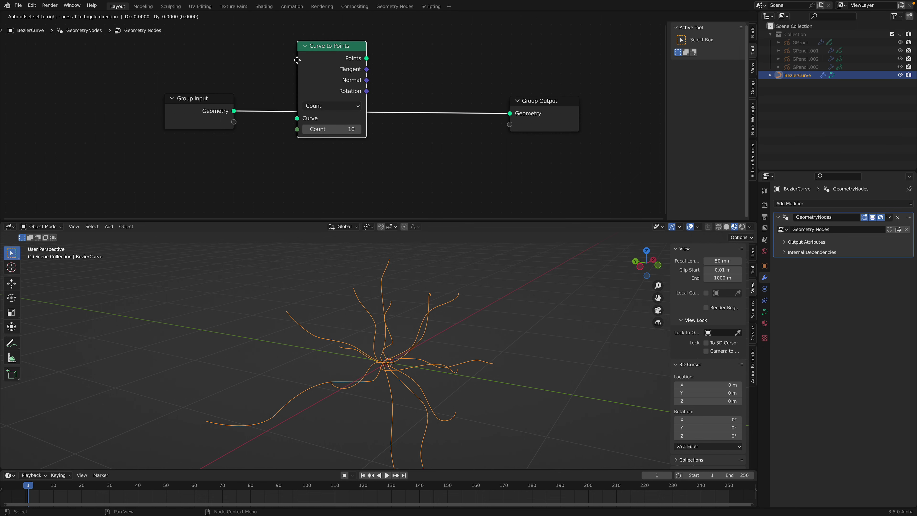
pyautogui.click(280, 82)
pyautogui.hotkey('ctrl', 's')
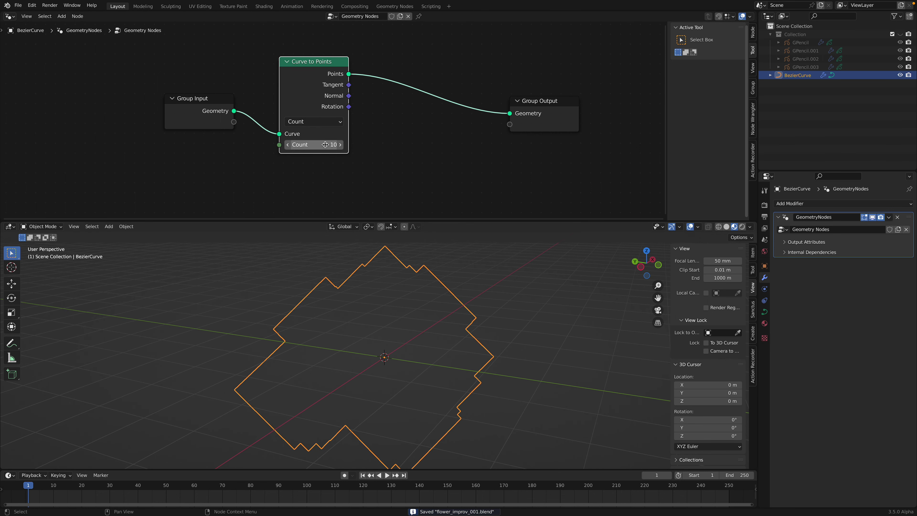
# Step: Make room before Group Output and insert a Set Position node after Curve to Points
pyautogui.moveTo(541, 110); pyautogui.dragTo(571, 114)
pyautogui.moveTo(314, 307); pyautogui.dragTo(377, 337, button='middle')
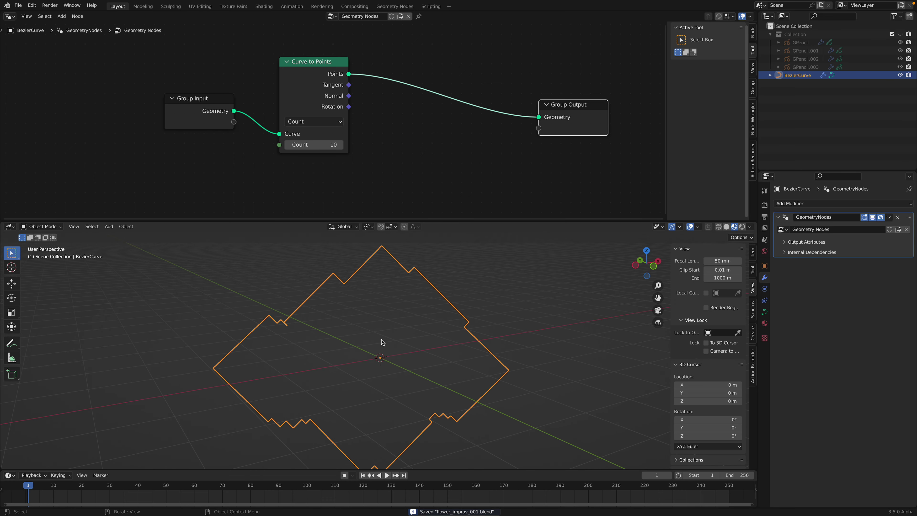
pyautogui.hotkey('shift', 'a')
pyautogui.press('s')
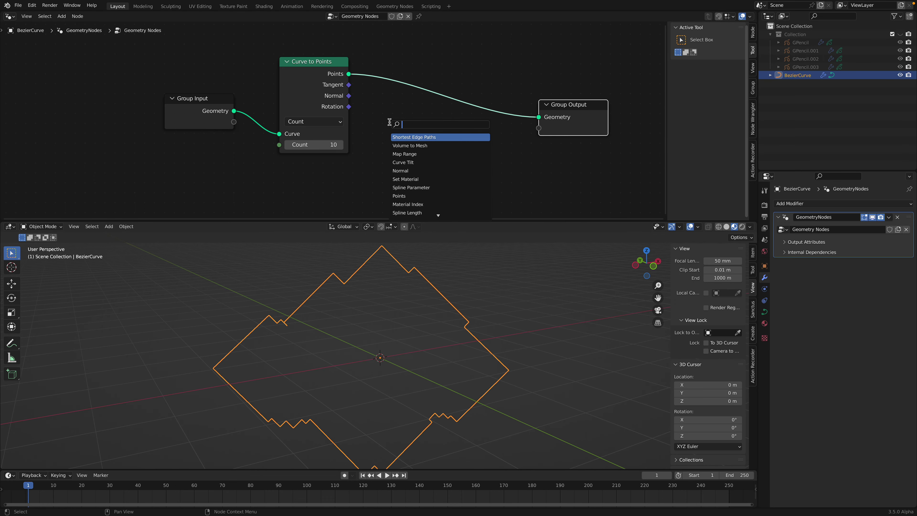
pyautogui.write('posit')
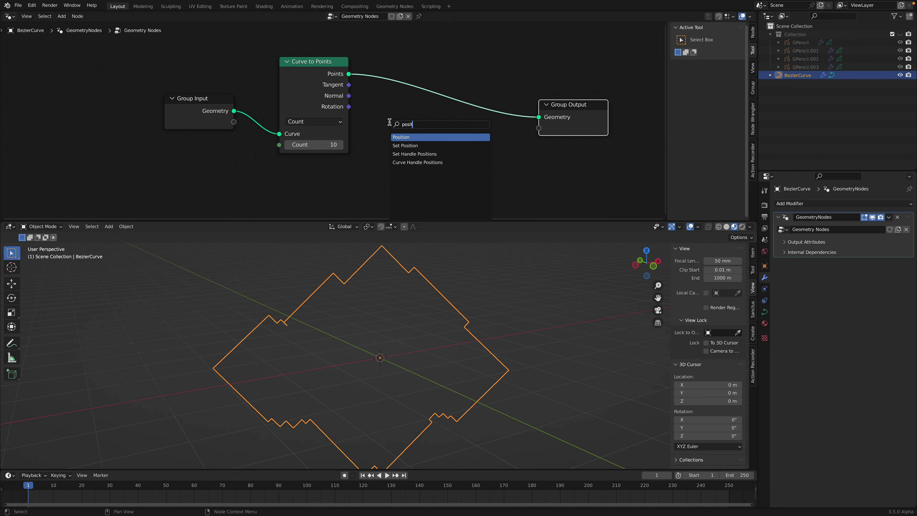
pyautogui.press('Down')
pyautogui.press('Return')
pyautogui.click(390, 97)
pyautogui.scroll(-2, 328, 121)
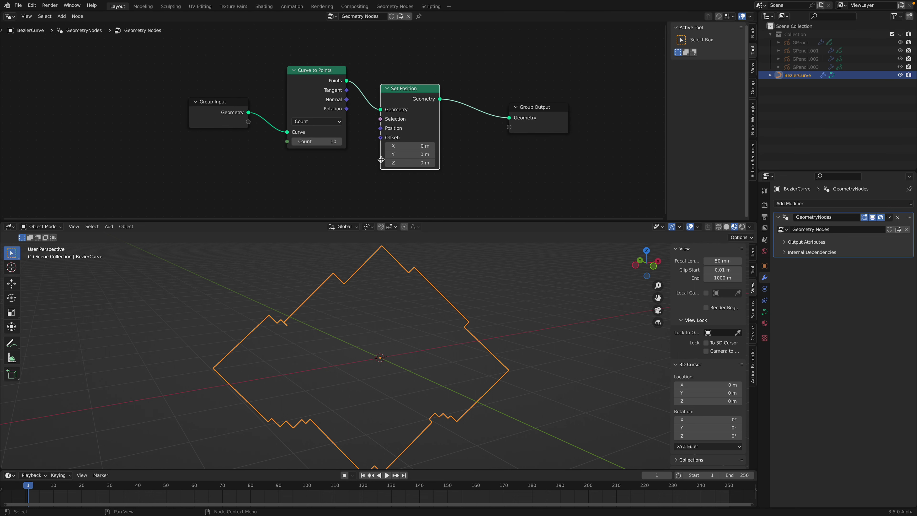
# Step: Add a Noise Texture node below the chain and connect its Color output to the Set Position Offset
pyautogui.moveTo(318, 217); pyautogui.dragTo(320, 187, button='middle')
pyautogui.hotkey('shift', 'a')
pyautogui.write('s')
pyautogui.write('noise')
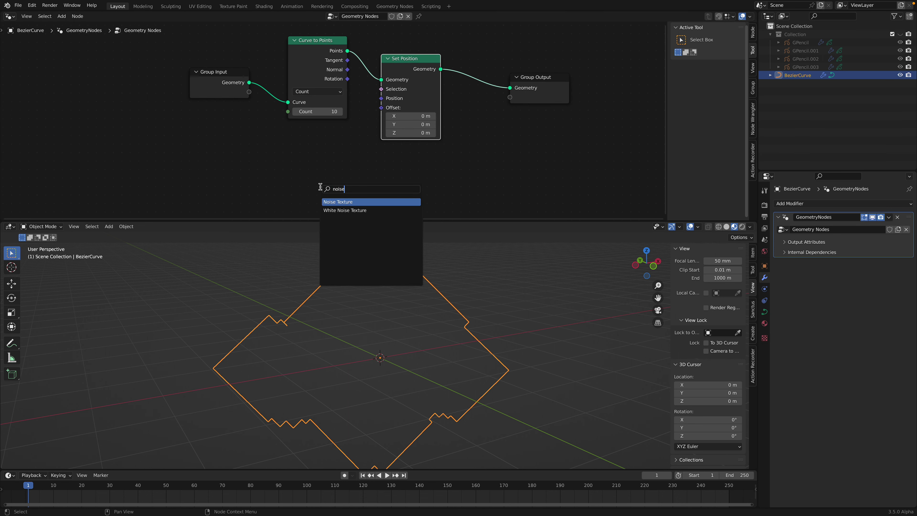
pyautogui.press('Return')
pyautogui.click(326, 157)
pyautogui.moveTo(333, 153); pyautogui.dragTo(357, 130)
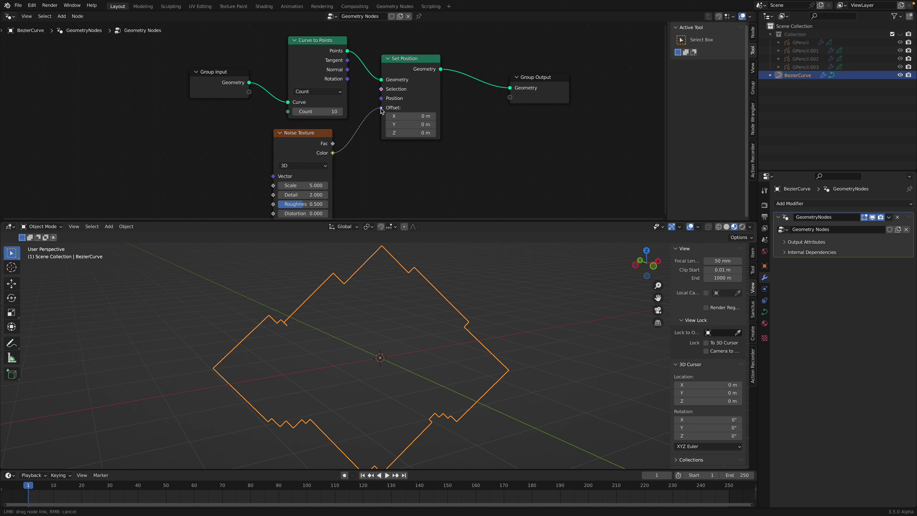
pyautogui.moveTo(381, 108); pyautogui.dragTo(381, 108)
pyautogui.moveTo(313, 140); pyautogui.dragTo(265, 150)
# Step: Insert a Vector Math Add node between Noise Texture and Set Position, with -0.5 on all three axes of the second vector
pyautogui.hotkey('shift', 'a')
pyautogui.write('vec')
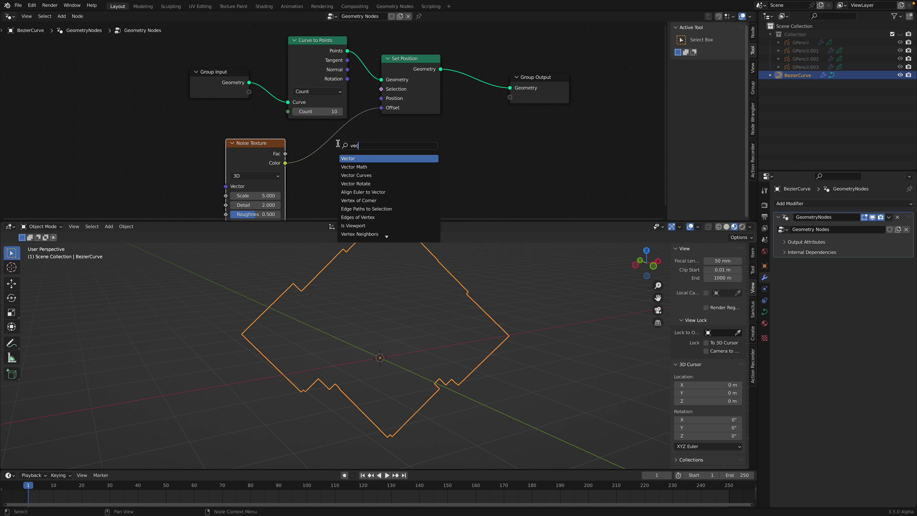
pyautogui.press('Down')
pyautogui.press('Return')
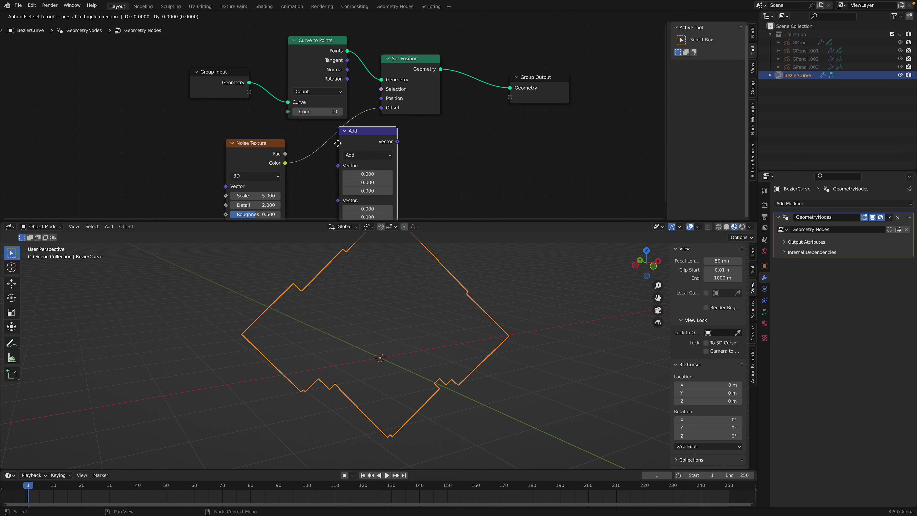
pyautogui.click(332, 141)
pyautogui.click(366, 166)
pyautogui.write('-0.5')
pyautogui.press('Return')
# Step: Set the Curve to Points count to 46
pyautogui.moveTo(419, 293); pyautogui.dragTo(435, 311, button='middle')
pyautogui.moveTo(335, 94); pyautogui.dragTo(408, 94)
pyautogui.click(323, 76)
pyautogui.click(325, 93)
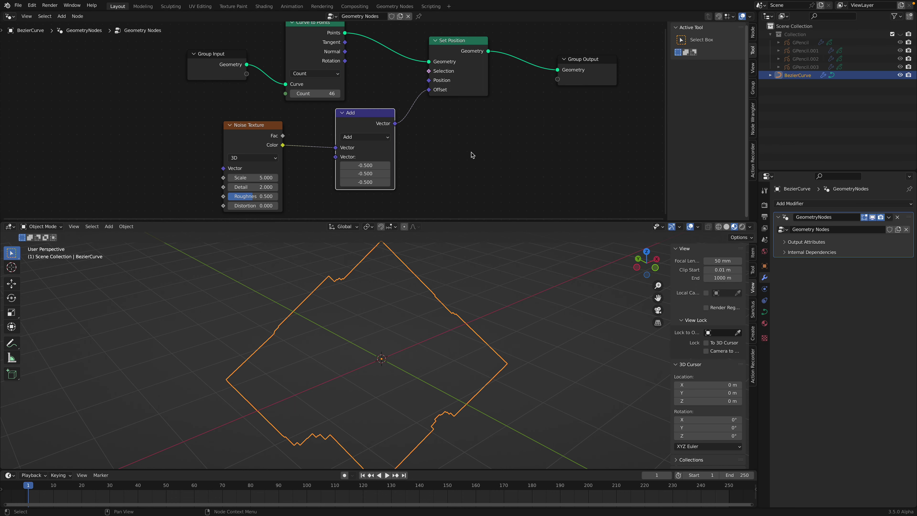
# Step: Display the viewport in solid shading and save the file
pyautogui.scroll(-2, 470, 153)
pyautogui.moveTo(434, 296)
pyautogui.mouseDown(button='middle')
pyautogui.moveTo(407, 301)
pyautogui.moveTo(408, 324)
pyautogui.moveTo(466, 297)
pyautogui.moveTo(437, 288)
pyautogui.mouseUp(button='middle')
pyautogui.click(726, 226)
pyautogui.hotkey('ctrl', 's')
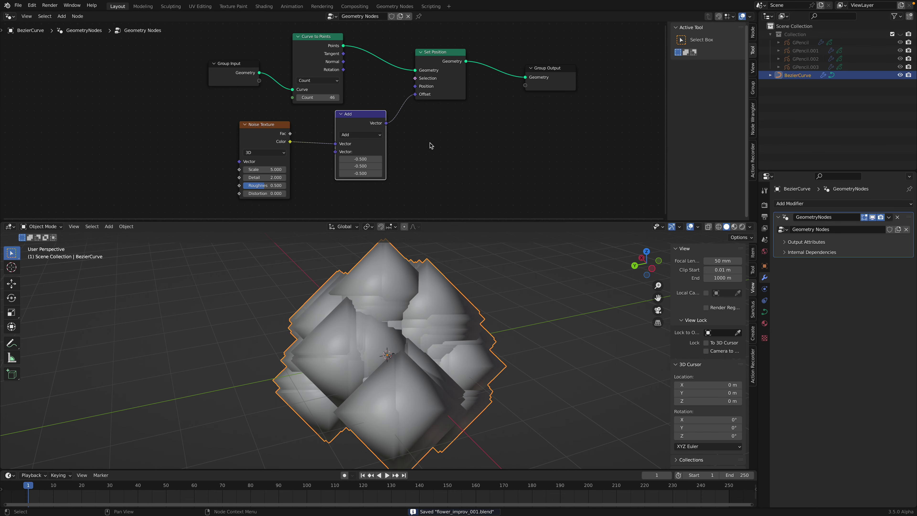
# Step: Make room after the Add node and insert a second Vector Math node between it and Set Position
pyautogui.moveTo(430, 145); pyautogui.dragTo(400, 148, button='middle')
pyautogui.scroll(1, 324, 131)
pyautogui.click(270, 123)
pyautogui.click(277, 148)
pyautogui.moveTo(360, 171); pyautogui.dragTo(361, 127, button='middle')
pyautogui.hotkey('shift', 'a')
pyautogui.write('add')
pyautogui.press('Down')
pyautogui.press('Return')
pyautogui.click(390, 127)
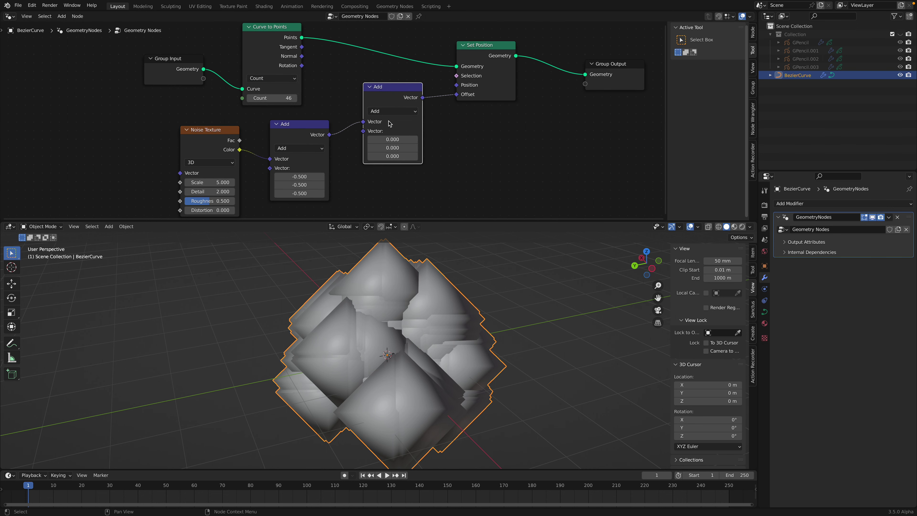
# Step: Change the second Vector Math node's operation to Scale with a factor of 4.1
pyautogui.click(393, 111)
pyautogui.click(397, 251)
pyautogui.moveTo(397, 131); pyautogui.dragTo(435, 131)
# Step: Set the Noise Texture Scale to 1.68 and switch it to 4D with a W value of 2.74
pyautogui.keyDown('shift'); pyautogui.moveTo(205, 182); pyautogui.dragTo(168, 182); pyautogui.keyUp('shift')
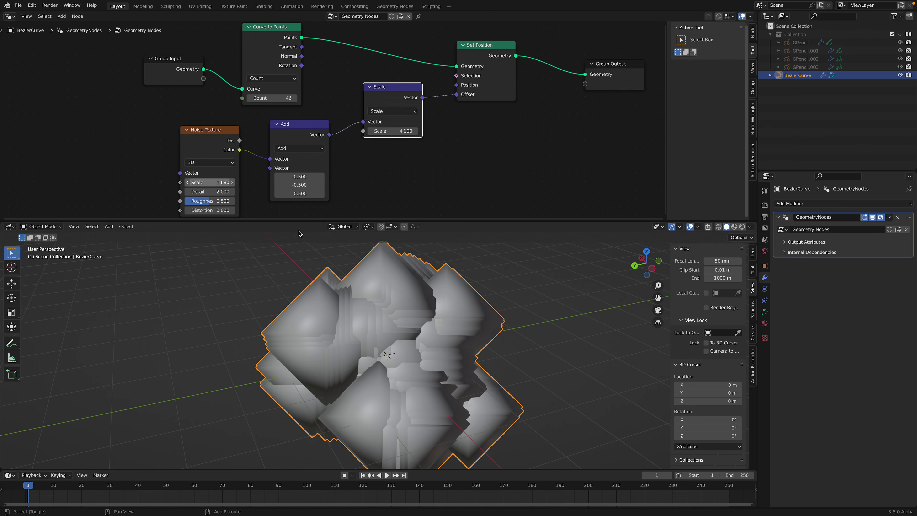
pyautogui.hotkey('ctrl', 's')
pyautogui.press('g')
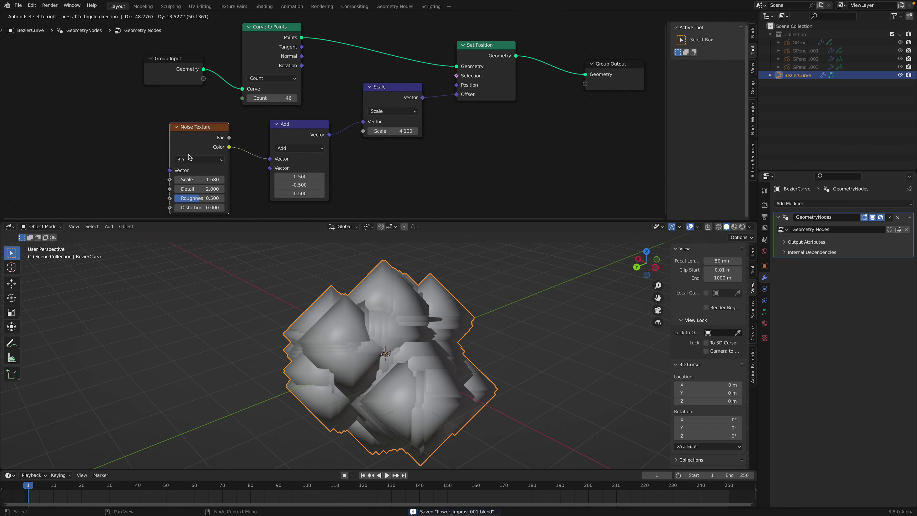
pyautogui.click(188, 154)
pyautogui.moveTo(188, 155); pyautogui.dragTo(189, 136, button='middle')
pyautogui.click(190, 141)
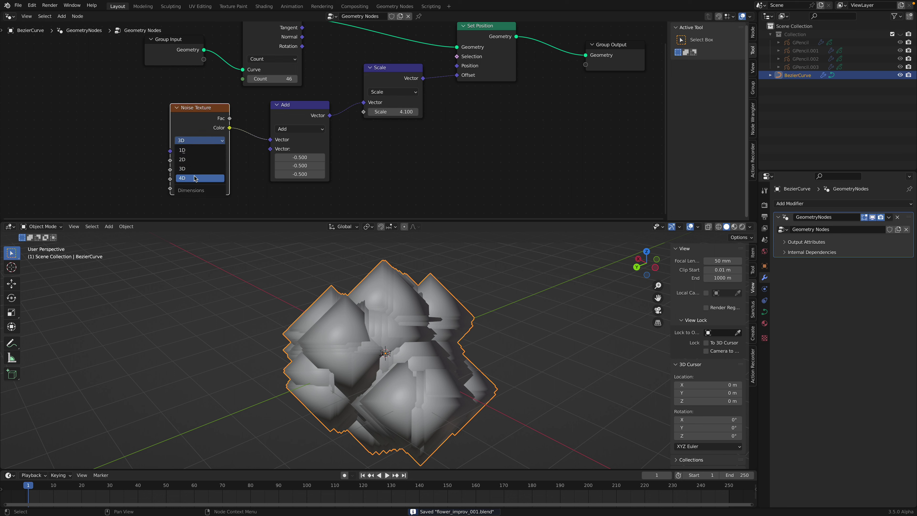
pyautogui.click(195, 180)
pyautogui.moveTo(196, 162); pyautogui.dragTo(196, 145, button='middle')
pyautogui.moveTo(196, 144)
pyautogui.mouseDown()
pyautogui.moveTo(231, 145)
pyautogui.moveTo(212, 143)
pyautogui.mouseUp()
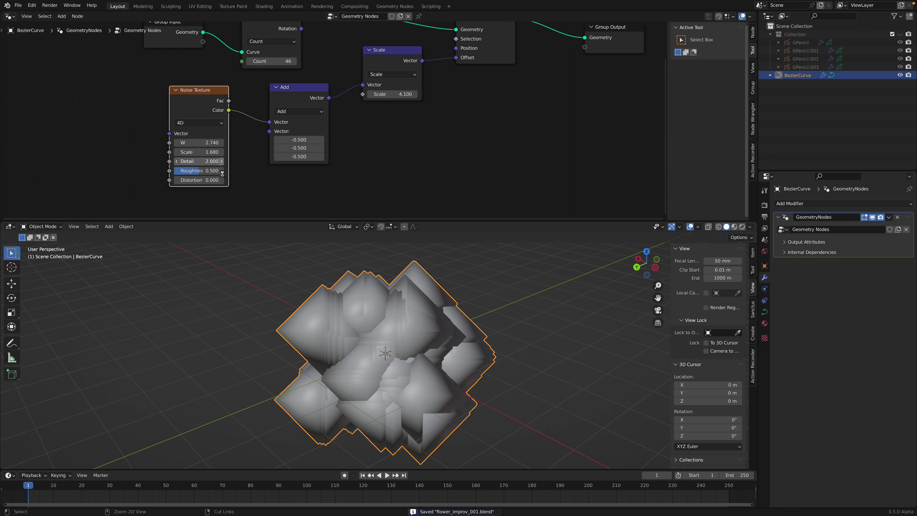
# Step: Insert a Set Point Radius node with a 0.1 m radius between Curve to Points and Set Position, and save
pyautogui.moveTo(378, 140); pyautogui.dragTo(315, 206, button='middle')
pyautogui.hotkey('shift', 'a')
pyautogui.click(395, 123)
pyautogui.write('s')
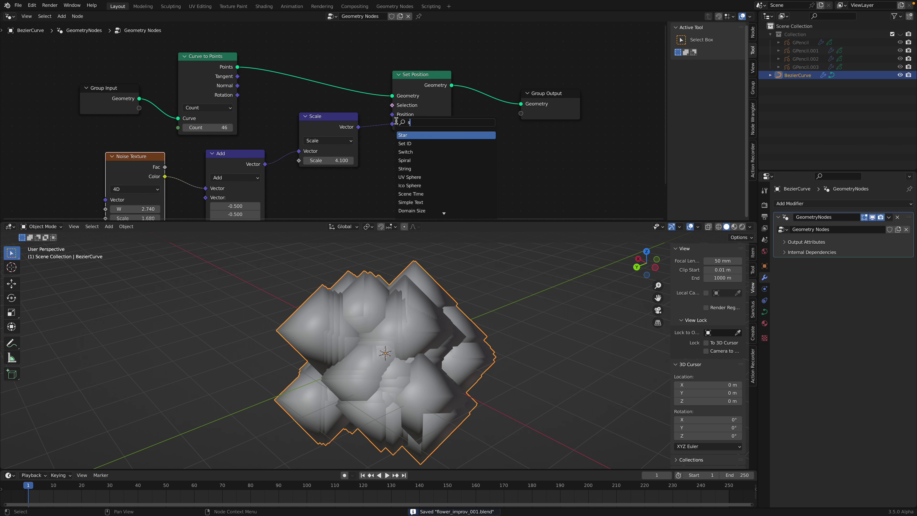
pyautogui.write('et ra')
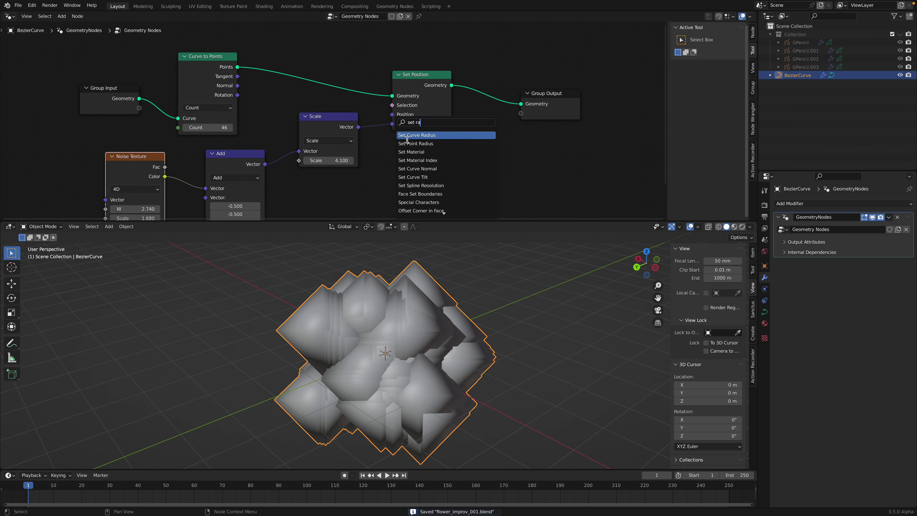
pyautogui.click(406, 143)
pyautogui.click(337, 98)
pyautogui.keyDown('shift'); pyautogui.moveTo(334, 90); pyautogui.dragTo(342, 90); pyautogui.keyUp('shift')
pyautogui.moveTo(408, 301); pyautogui.dragTo(411, 321, button='middle')
pyautogui.hotkey('ctrl', 's')
# Step: Switch Curve to Points to Length mode with a length of 0.01 m and save the file
pyautogui.moveTo(211, 145); pyautogui.dragTo(213, 139, button='middle')
pyautogui.click(216, 101)
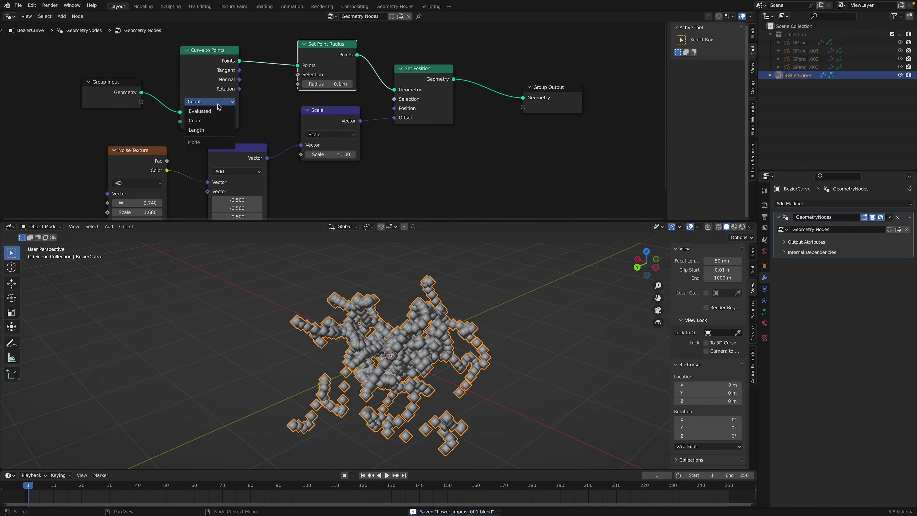
pyautogui.click(216, 131)
pyautogui.keyDown('shift'); pyautogui.moveTo(219, 121); pyautogui.dragTo(201, 122); pyautogui.keyUp('shift')
pyautogui.moveTo(259, 137); pyautogui.dragTo(262, 116, button='middle')
pyautogui.scroll(2, 321, 129)
pyautogui.hotkey('ctrl', 's')
# Step: Set the vector Scale node's factor to 4.74 and the Noise Texture Scale to 1.72
pyautogui.moveTo(321, 128); pyautogui.dragTo(361, 129)
pyautogui.moveTo(128, 182); pyautogui.dragTo(134, 162, button='middle')
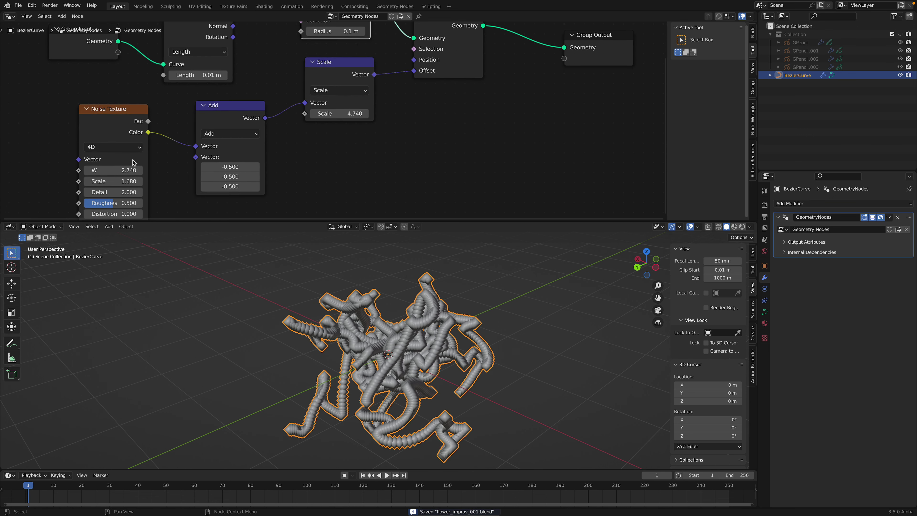
pyautogui.moveTo(115, 179)
pyautogui.keyDown('shift'); pyautogui.mouseDown()
pyautogui.moveTo(256, 179)
pyautogui.moveTo(32, 179)
pyautogui.moveTo(117, 179)
pyautogui.mouseUp(); pyautogui.keyUp('shift')
# Step: Set the vector Scale node's factor to 1.36 and the Noise Texture W to 7.16, and save the file
pyautogui.scroll(-1, 253, 155)
pyautogui.moveTo(317, 136); pyautogui.dragTo(293, 138, button='middle')
pyautogui.keyDown('shift'); pyautogui.moveTo(307, 119); pyautogui.dragTo(270, 119); pyautogui.keyUp('shift')
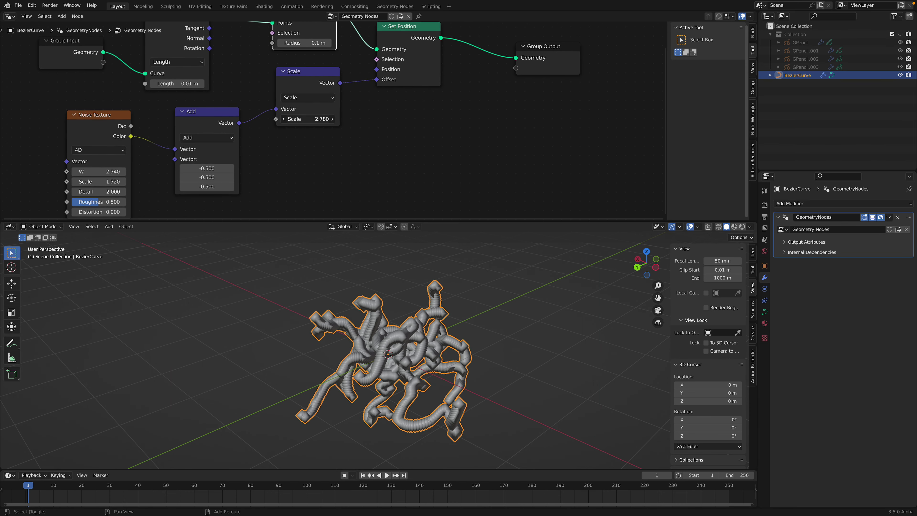
pyautogui.moveTo(109, 172); pyautogui.dragTo(188, 172)
pyautogui.moveTo(304, 119); pyautogui.dragTo(276, 119)
pyautogui.hotkey('ctrl', 's')
pyautogui.moveTo(433, 346); pyautogui.dragTo(444, 348, button='middle')
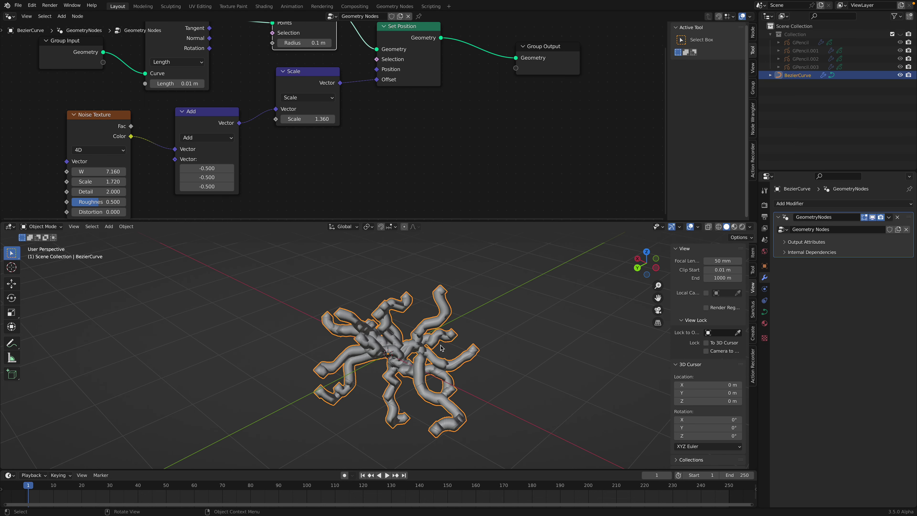
# Step: Move Group Output away from the chain and insert an Instance on Points node after Set Position
pyautogui.moveTo(471, 98); pyautogui.dragTo(390, 167, button='middle')
pyautogui.moveTo(475, 122); pyautogui.dragTo(537, 132)
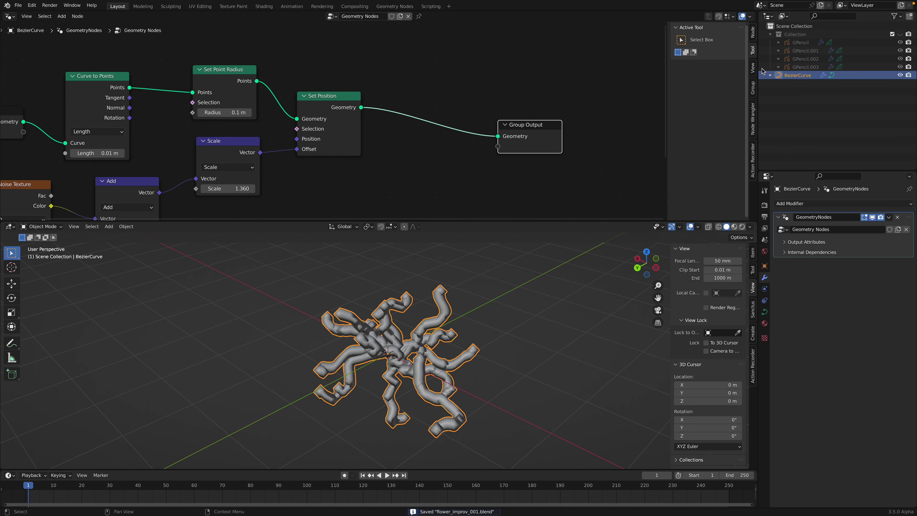
pyautogui.hotkey('shift', 'a')
pyautogui.click(434, 104)
pyautogui.write('instan')
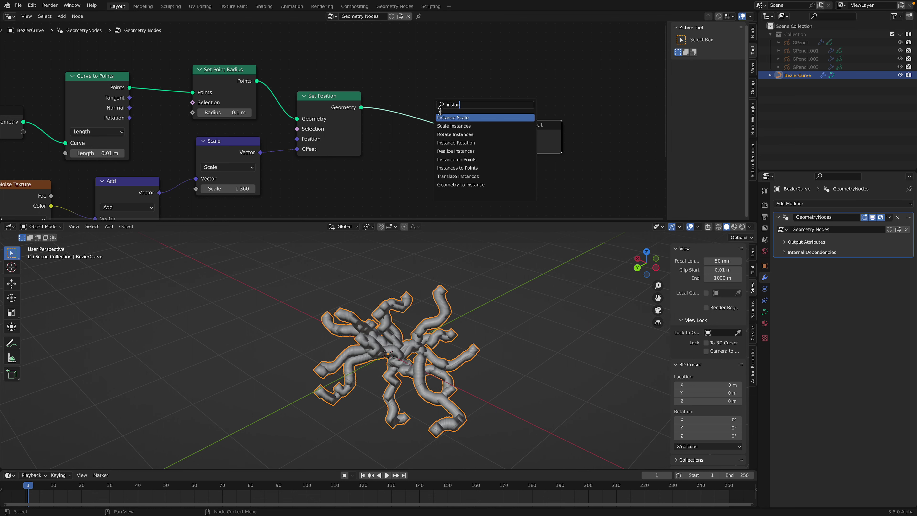
pyautogui.click(454, 164)
pyautogui.click(454, 164)
# Step: Bring the Grease Pencil flower collection into the node tree as a Collection Info node and save the file
pyautogui.scroll(-2, 583, 96)
pyautogui.moveTo(786, 37); pyautogui.dragTo(314, 155)
pyautogui.scroll(1, 359, 147)
pyautogui.hotkey('ctrl', 's')
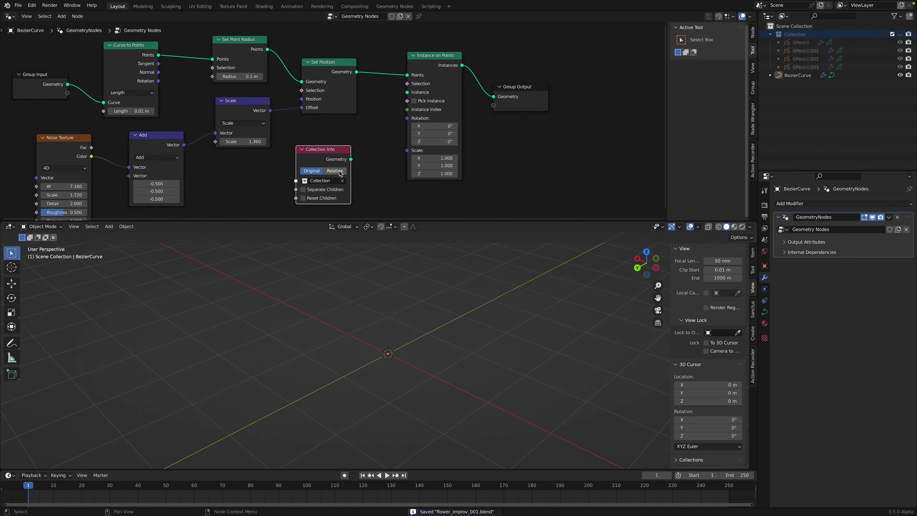
# Step: Try to enable Separate Children on Collection Info and connect its Geometry to the Instance input of Instance on Points
pyautogui.click(302, 190)
pyautogui.moveTo(352, 160); pyautogui.dragTo(350, 144, button='middle')
pyautogui.moveTo(350, 143); pyautogui.dragTo(396, 92)
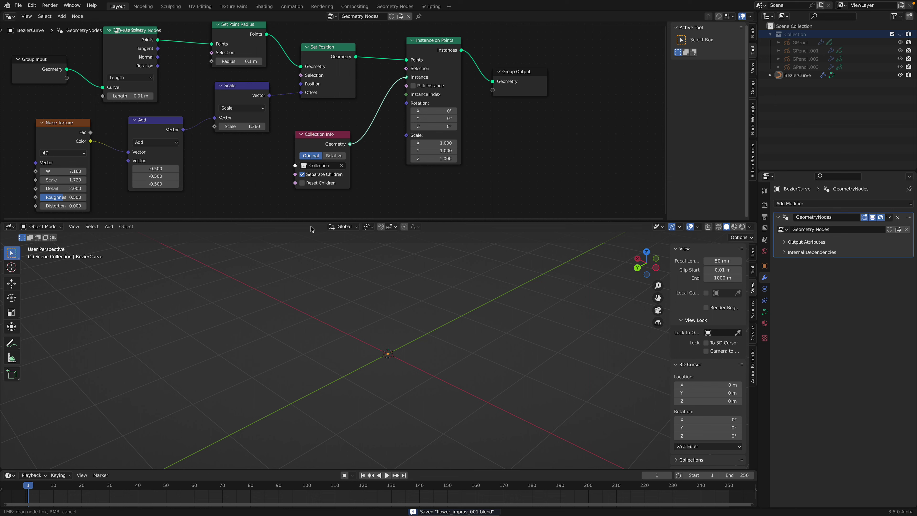
# Step: Leave the Blender screen and force Blender to quit
pyautogui.hotkey('ctrl', 'Left')
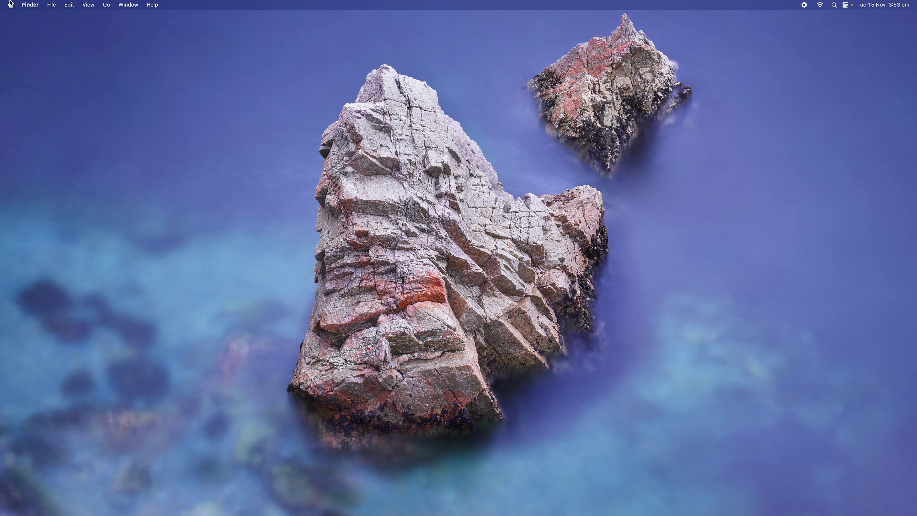
pyautogui.click(10, 3)
pyautogui.click(38, 66)
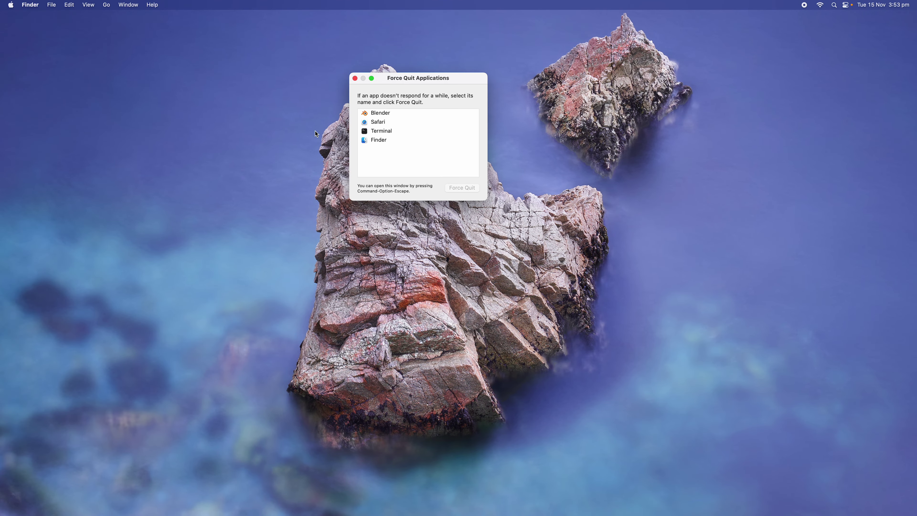
pyautogui.click(397, 113)
pyautogui.click(461, 188)
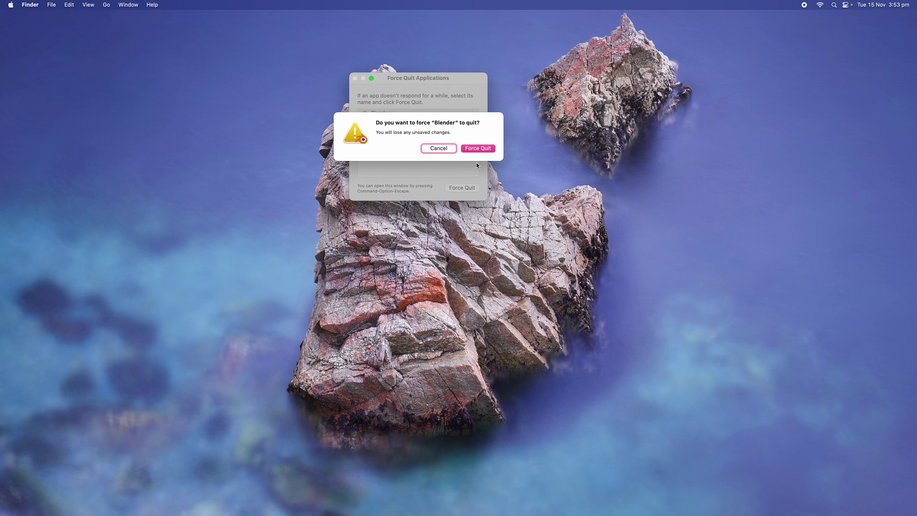
pyautogui.click(478, 148)
# Step: Launch Blender again
pyautogui.moveTo(610, 502)
pyautogui.click(718, 499)
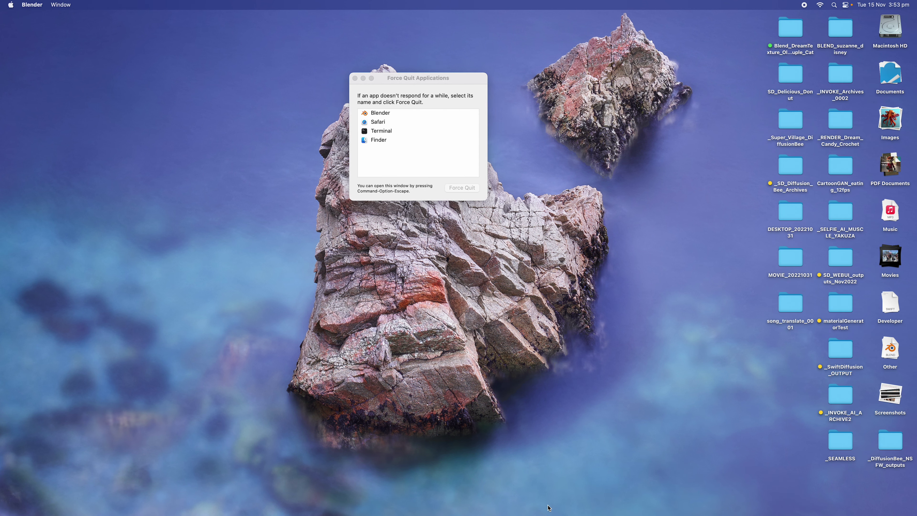
pyautogui.moveTo(547, 509)
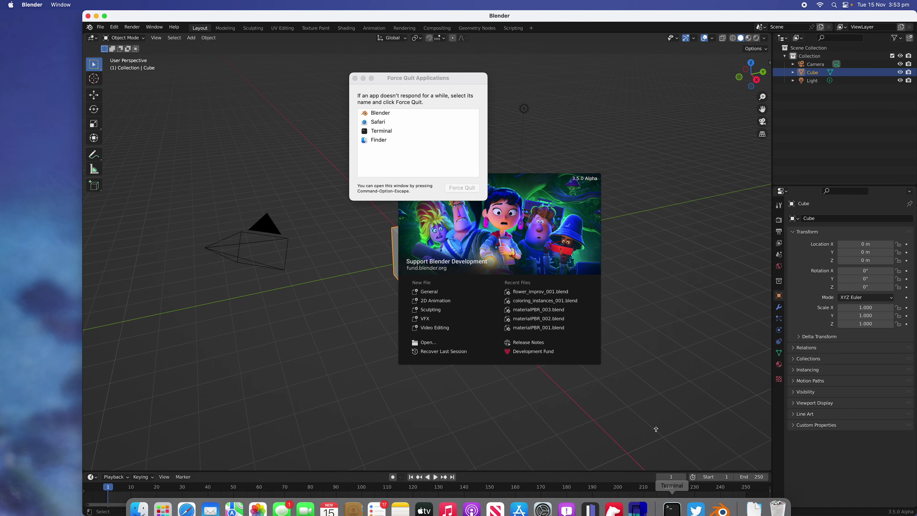
# Step: Launch DiffusionBee through the system search and close the Force Quit Applications window
pyautogui.click(836, 7)
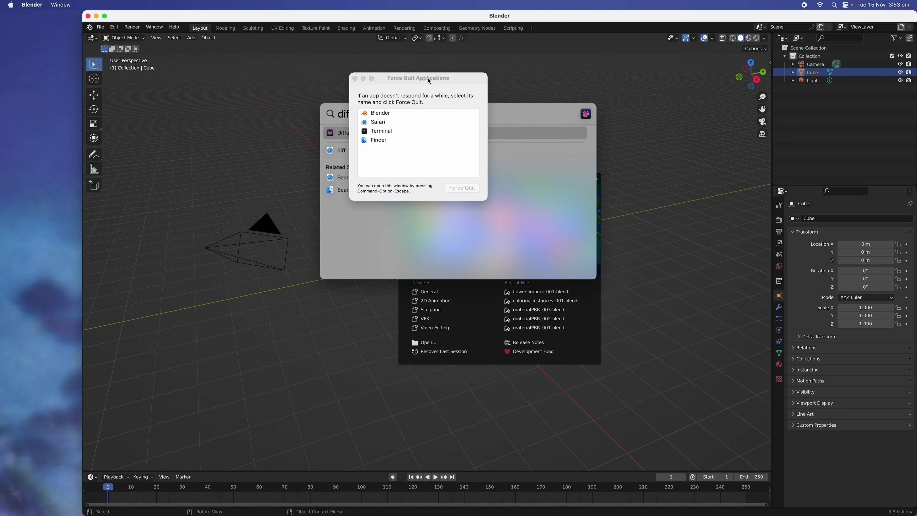
pyautogui.click(355, 80)
pyautogui.press('Return')
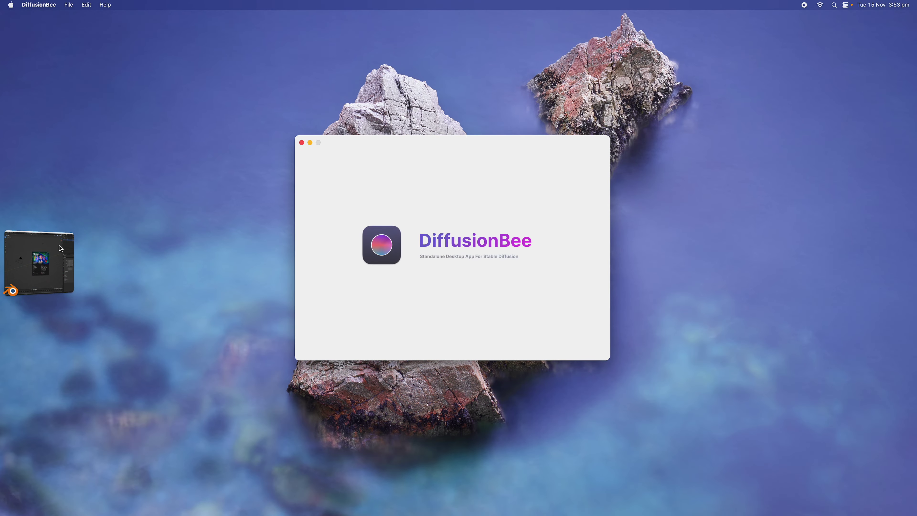
# Step: Switch back to Blender and open the recent file flower_improv_001.blend
pyautogui.click(39, 262)
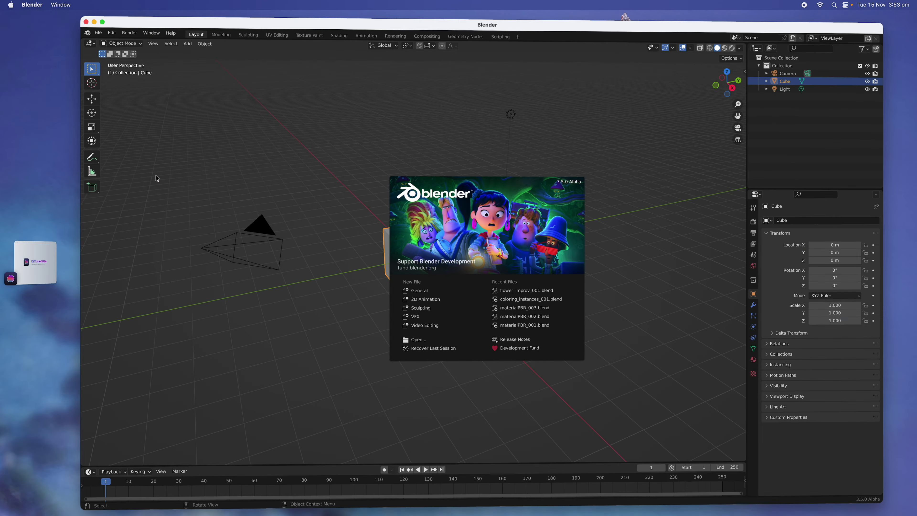
pyautogui.click(101, 28)
pyautogui.moveTo(123, 53)
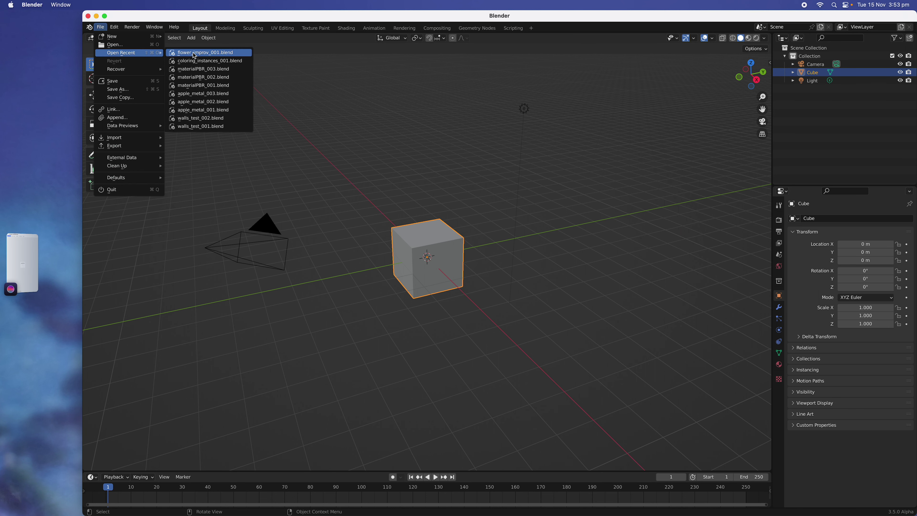
pyautogui.click(196, 53)
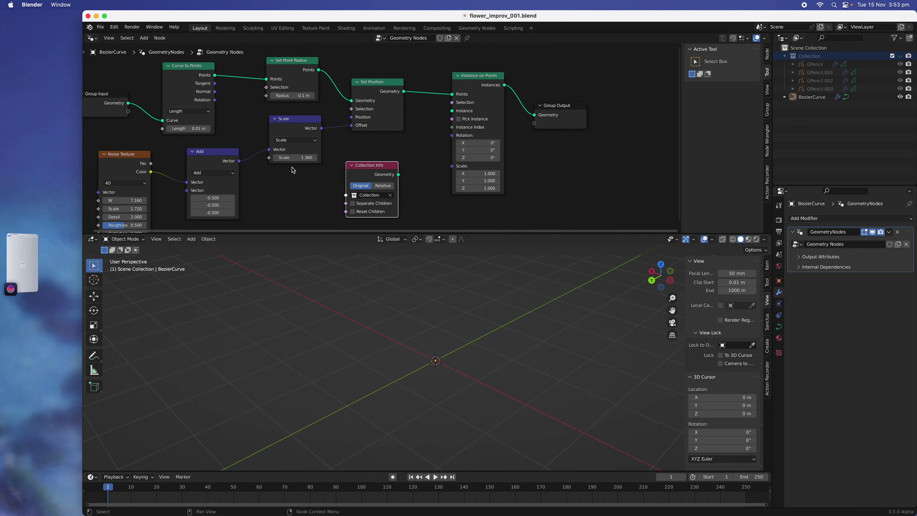
# Step: Save the scene as a new version named flower_improv_002.blend
pyautogui.click(101, 28)
pyautogui.click(118, 89)
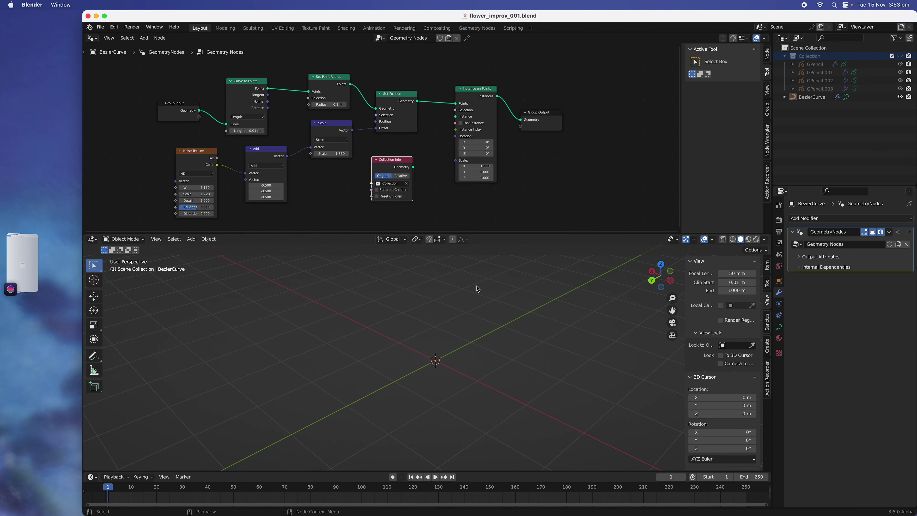
pyautogui.click(602, 445)
pyautogui.click(692, 444)
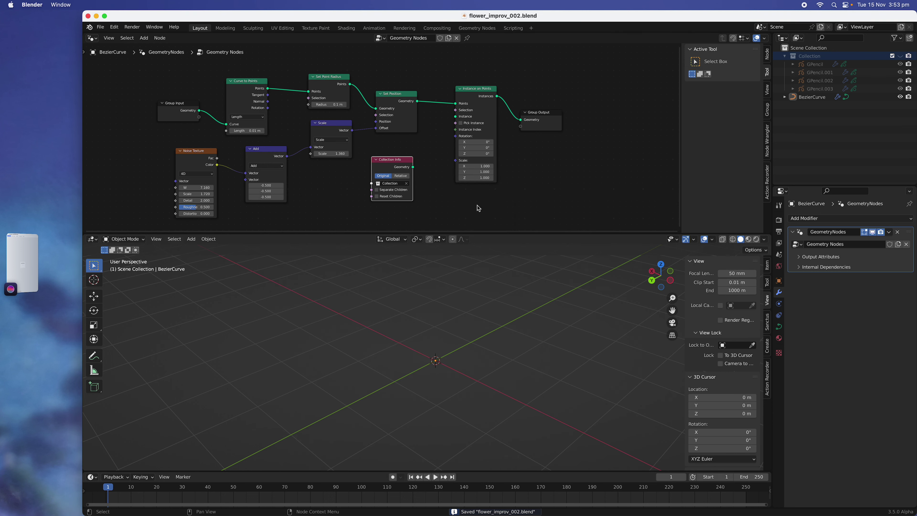
# Step: Set the Curve to Points length to 0.29 m and connect Collection Info's Geometry to the Instance input of Instance on Points
pyautogui.moveTo(418, 172); pyautogui.dragTo(435, 155)
pyautogui.scroll(2, 269, 147)
pyautogui.keyDown('shift'); pyautogui.moveTo(208, 128); pyautogui.dragTo(218, 128); pyautogui.keyUp('shift')
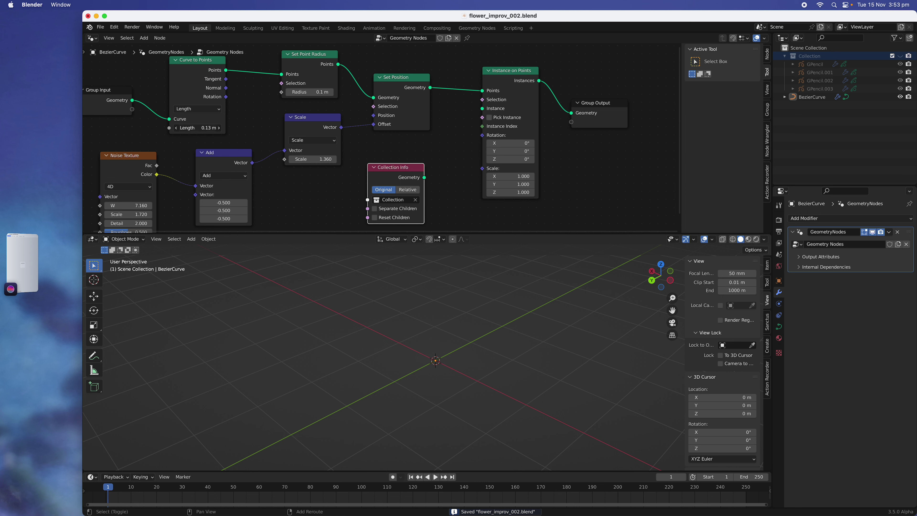
pyautogui.moveTo(424, 177); pyautogui.dragTo(462, 141)
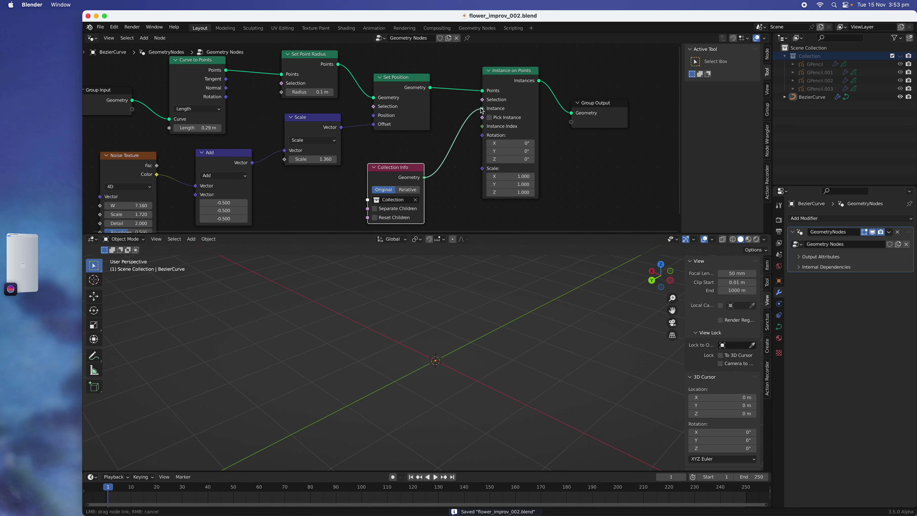
pyautogui.moveTo(494, 307); pyautogui.dragTo(483, 317, button='middle')
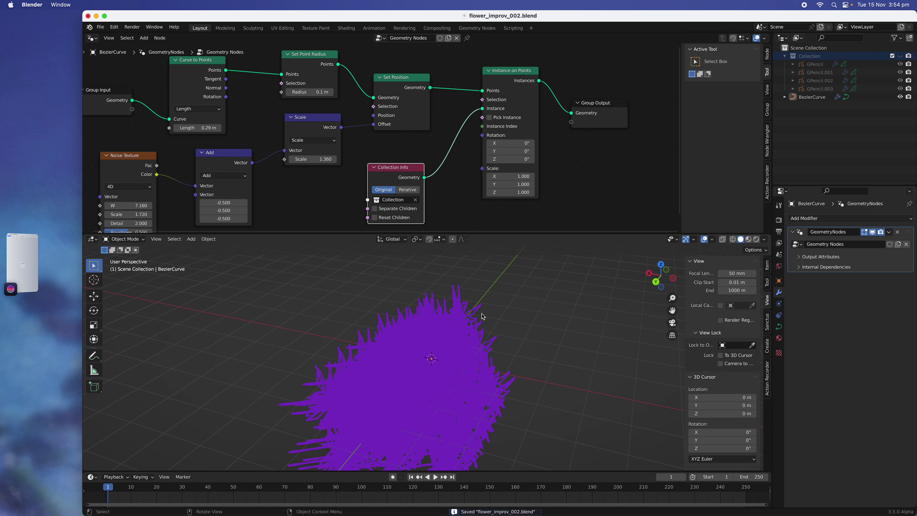
# Step: Set the Curve to Points length to 0.6 m, enable Pick Instance on Instance on Points, and save the file
pyautogui.click(200, 128)
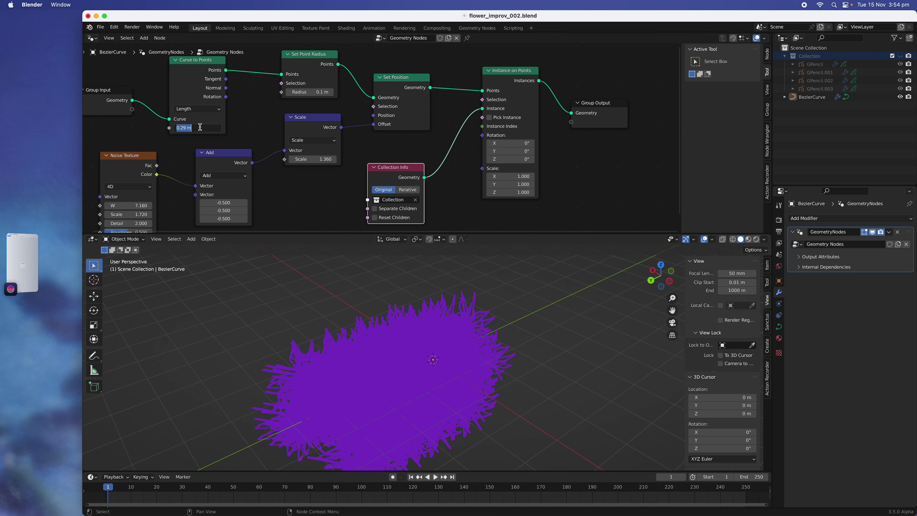
pyautogui.write('0.6')
pyautogui.press('Return')
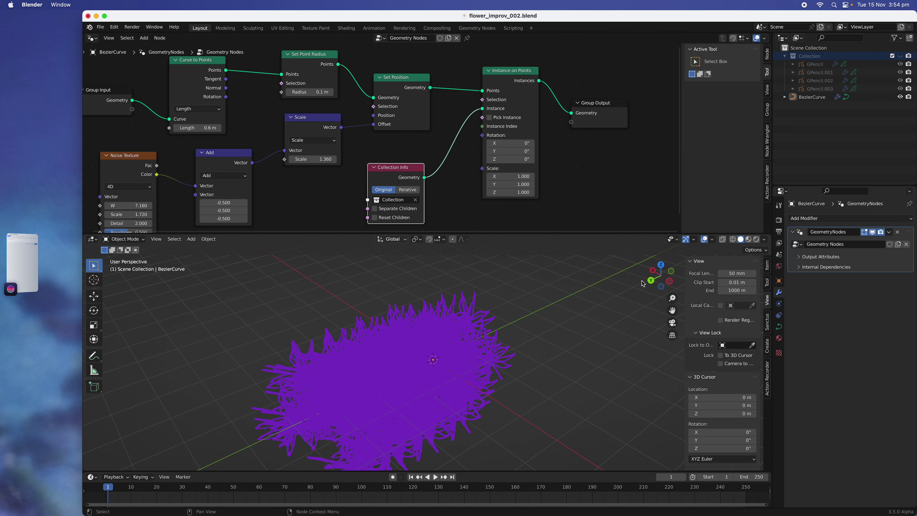
pyautogui.moveTo(661, 275); pyautogui.dragTo(548, 314)
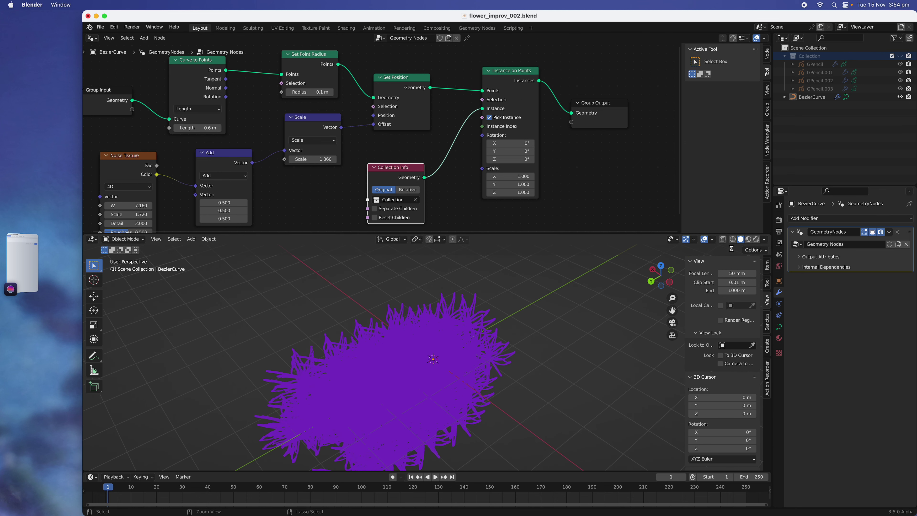
pyautogui.press('super+s')
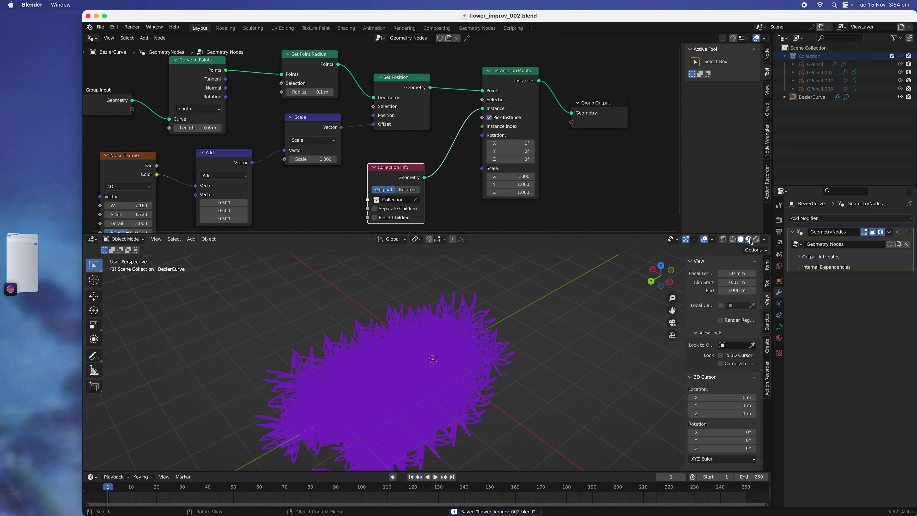
# Step: Switch the 3D viewport to Material Preview shading, enable Separate Children on Collection Info, and save the file
pyautogui.click(750, 240)
pyautogui.moveTo(455, 340)
pyautogui.mouseDown(button='middle')
pyautogui.moveTo(431, 349)
pyautogui.moveTo(442, 358)
pyautogui.moveTo(405, 359)
pyautogui.moveTo(454, 353)
pyautogui.mouseUp(button='middle')
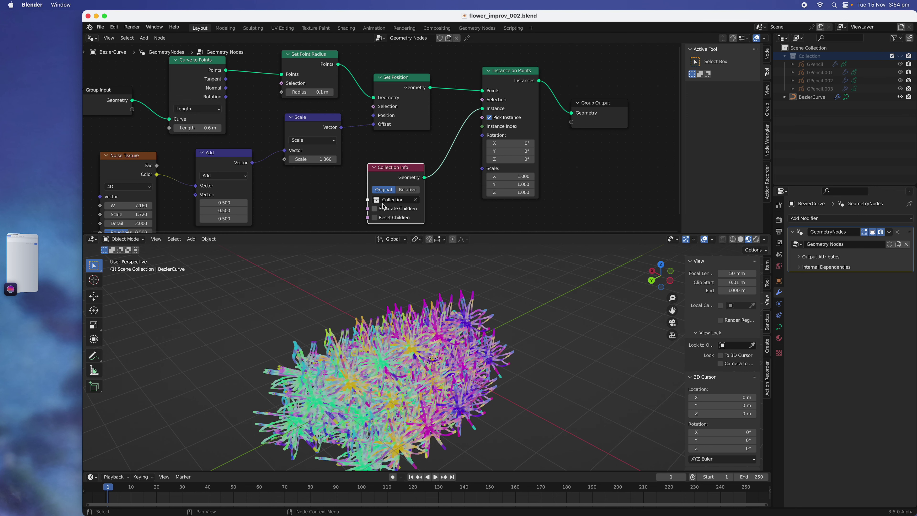
pyautogui.click(388, 210)
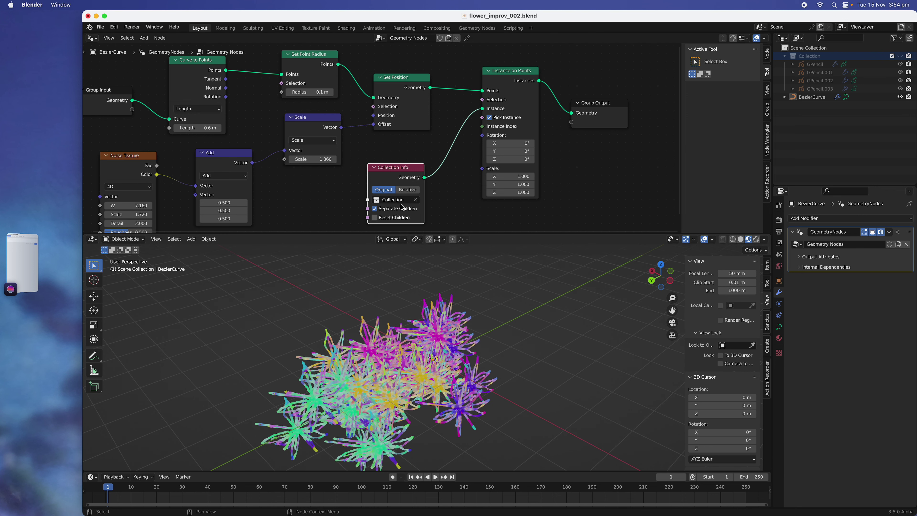
pyautogui.moveTo(479, 296); pyautogui.dragTo(481, 321, button='middle')
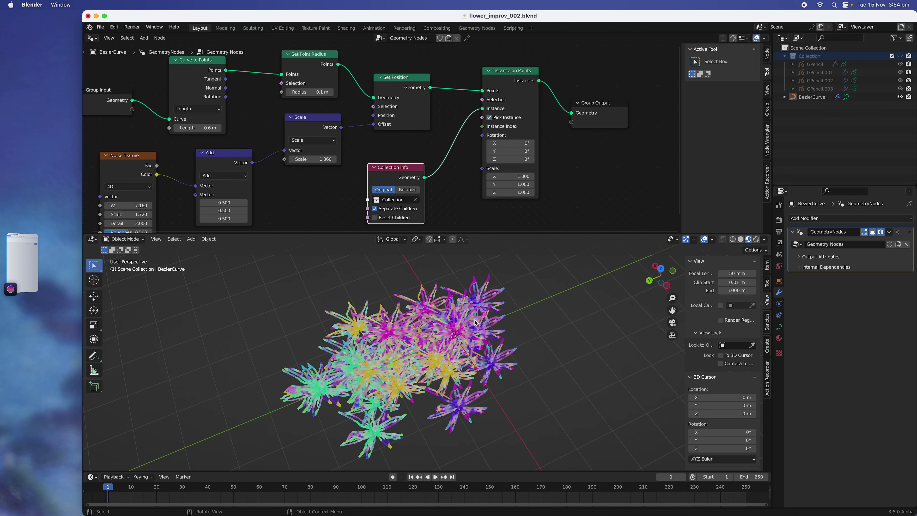
pyautogui.press('super+s')
# Step: Add a Random Value node set to Vector and connect its Value to the Rotation input of Instance on Points
pyautogui.scroll(-3, 326, 177)
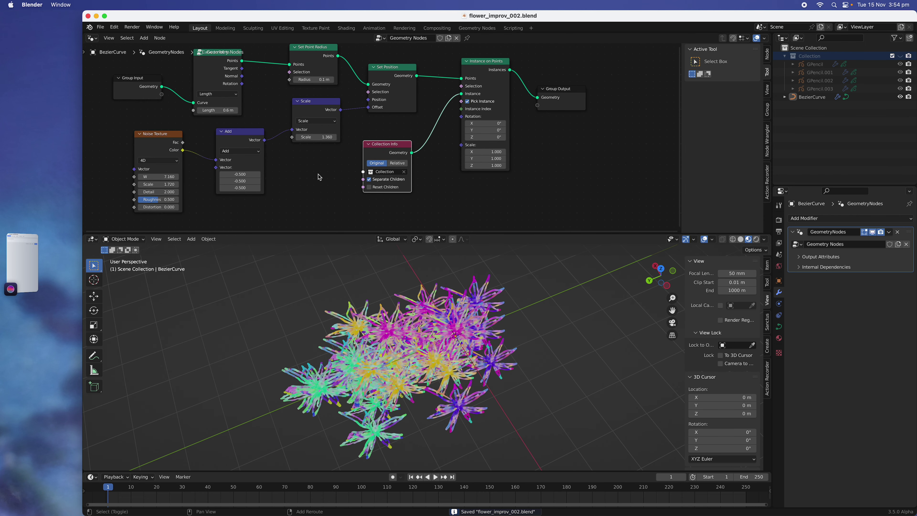
pyautogui.hotkey('shift', 'a')
pyautogui.click(318, 173)
pyautogui.write('random value')
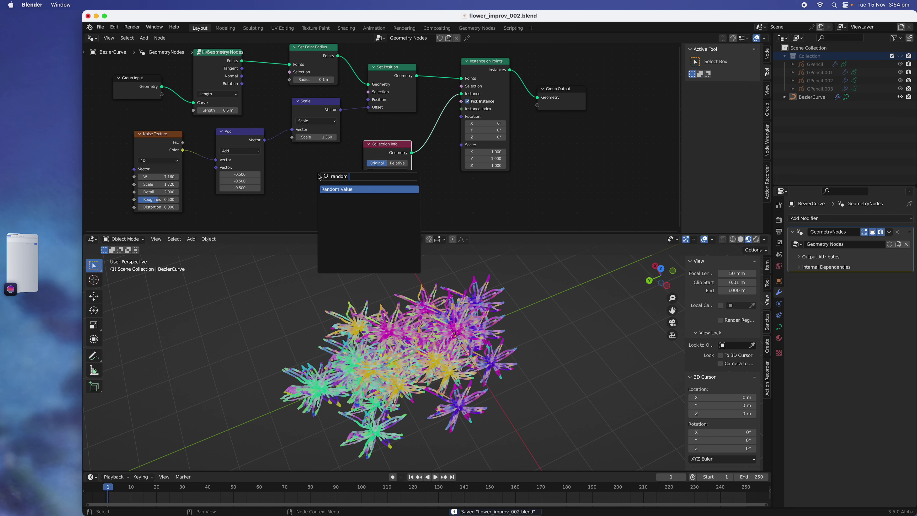
pyautogui.press('Return')
pyautogui.click(304, 170)
pyautogui.click(305, 174)
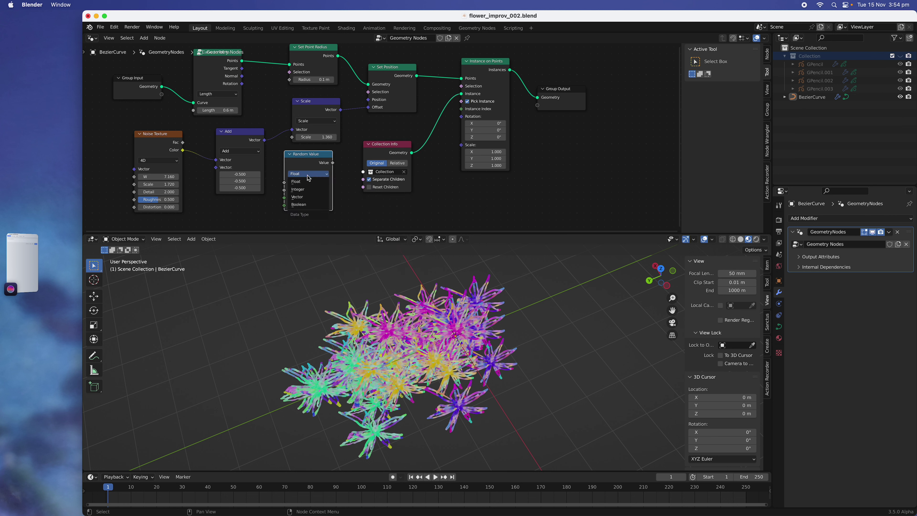
pyautogui.click(309, 193)
pyautogui.moveTo(332, 162); pyautogui.dragTo(461, 117)
# Step: Set the Random Value's Max X to 0, enable Reset Children on Collection Info, and save the file
pyautogui.moveTo(385, 135); pyautogui.dragTo(389, 105, button='middle')
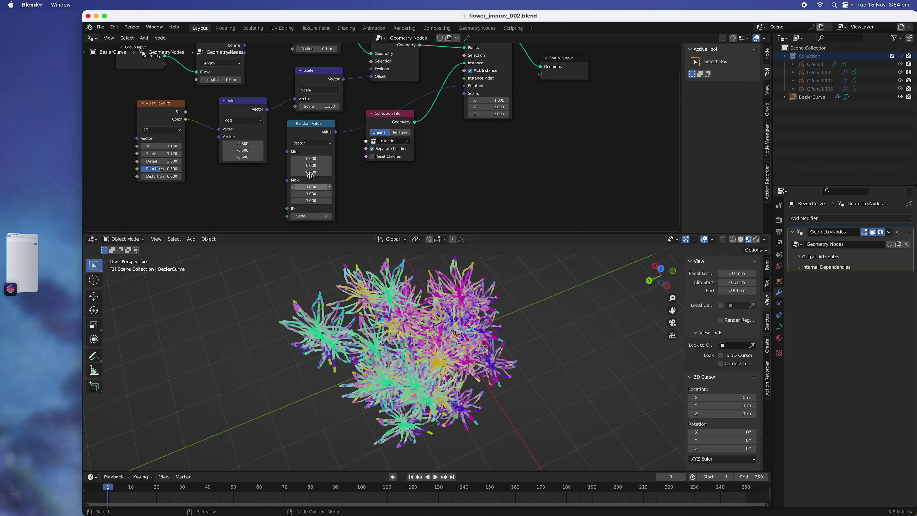
pyautogui.moveTo(311, 160); pyautogui.dragTo(311, 186)
pyautogui.press('Return')
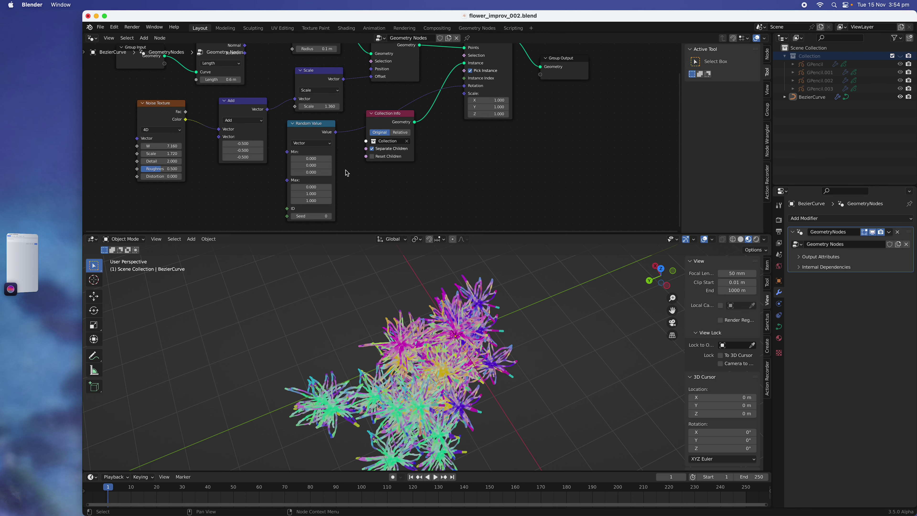
pyautogui.click(371, 155)
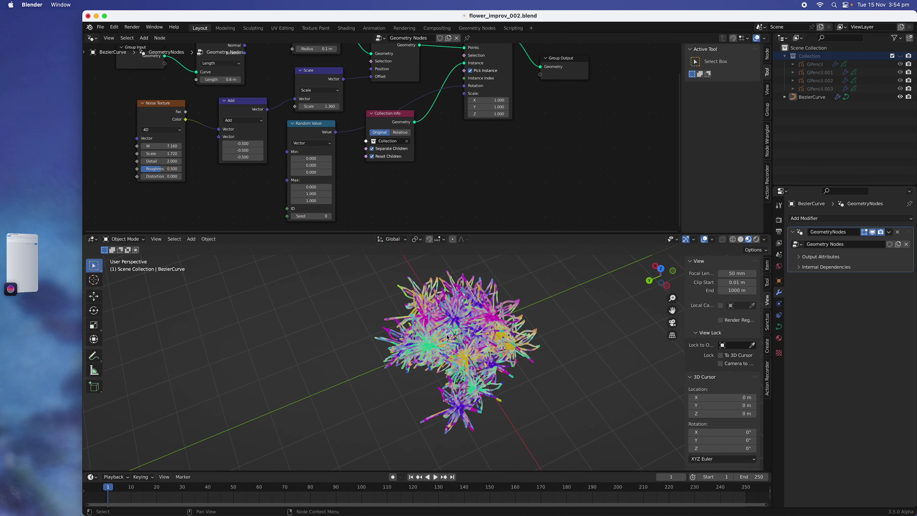
pyautogui.press('super+s')
# Step: Set the Instance on Points scale to 0.2 on all three axes and save the file
pyautogui.moveTo(448, 334); pyautogui.dragTo(400, 345, button='middle')
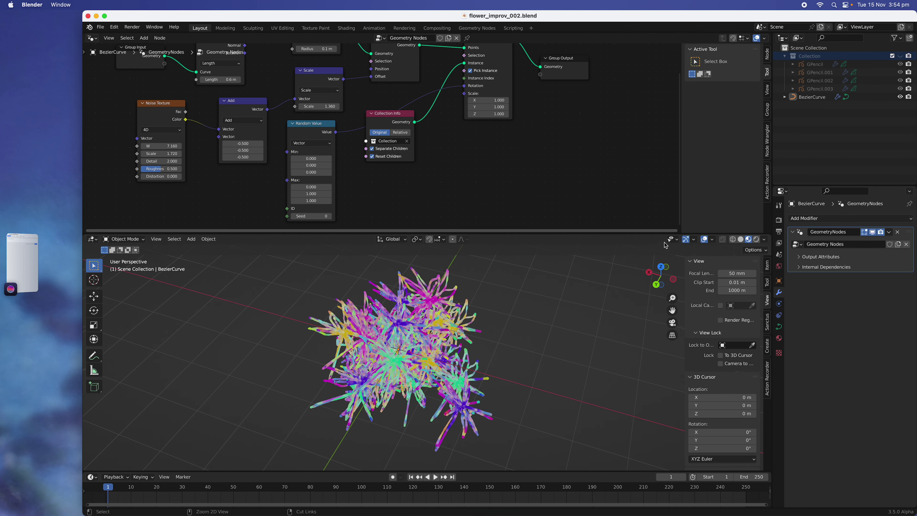
pyautogui.moveTo(463, 232); pyautogui.dragTo(463, 136)
pyautogui.moveTo(441, 303); pyautogui.dragTo(435, 293, button='middle')
pyautogui.moveTo(338, 92); pyautogui.dragTo(327, 111, button='middle')
pyautogui.click(477, 71)
pyautogui.write('0.2')
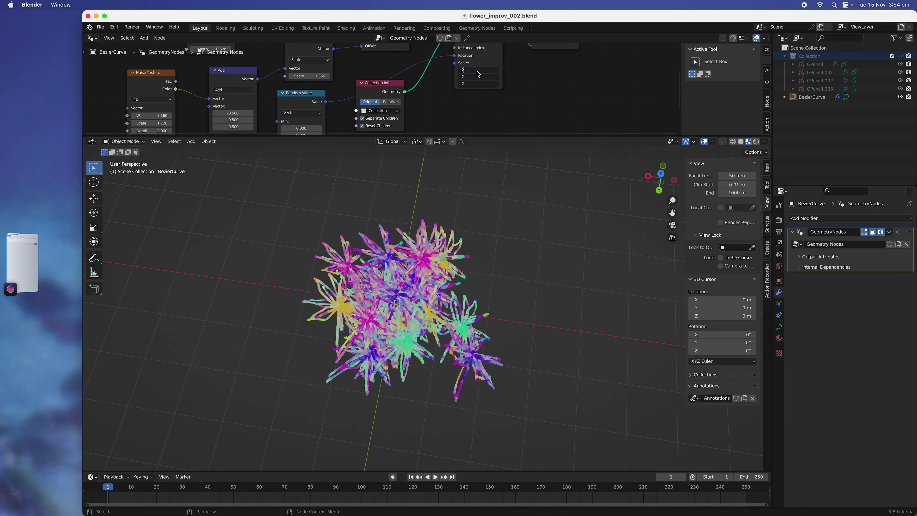
pyautogui.press('Return')
pyautogui.scroll(2, 415, 90)
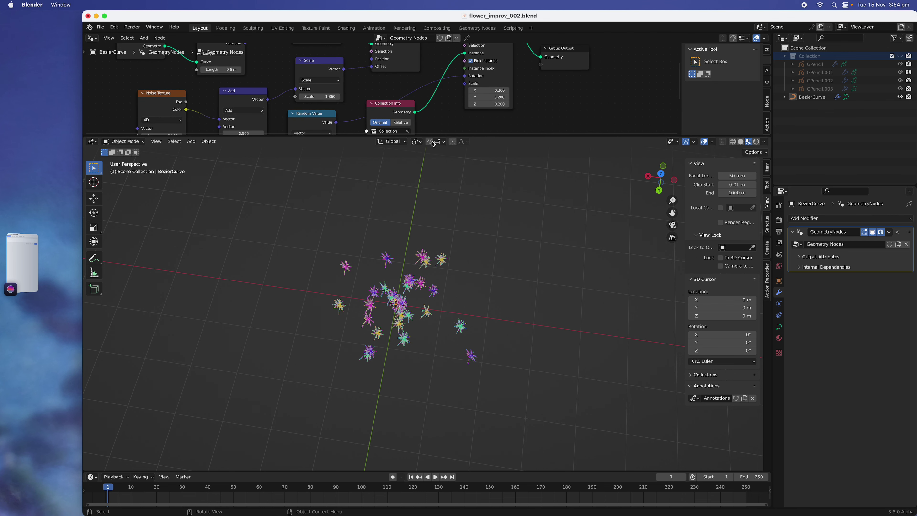
pyautogui.moveTo(436, 137); pyautogui.dragTo(436, 209)
pyautogui.moveTo(324, 110); pyautogui.dragTo(338, 141, button='middle')
pyautogui.scroll(1, 339, 142)
pyautogui.press('super+s')
# Step: Try a Curve to Points length of 0.3 m, settle on 0.2 m, and save the file
pyautogui.doubleClick(216, 147)
pyautogui.write('0.3')
pyautogui.press('Return')
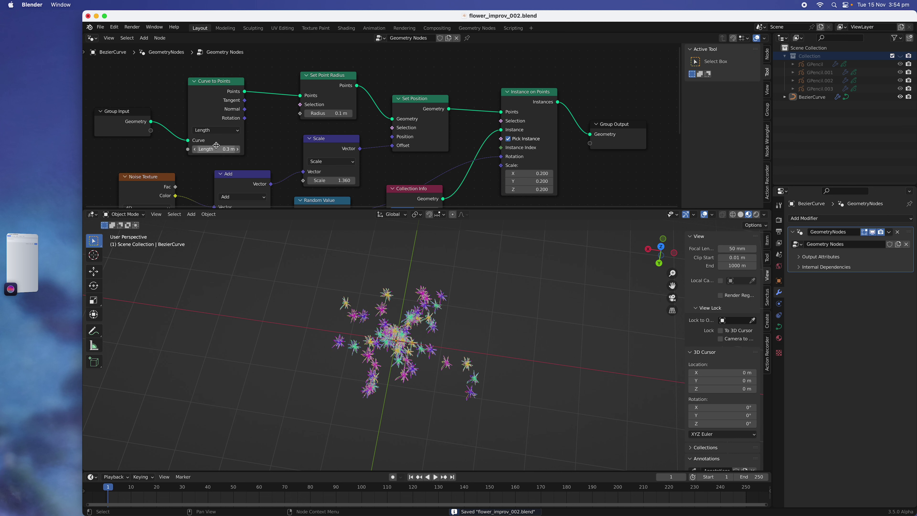
pyautogui.doubleClick(216, 150)
pyautogui.write('0.2')
pyautogui.press('Return')
pyautogui.moveTo(497, 305); pyautogui.dragTo(522, 305, button='middle')
pyautogui.moveTo(496, 182); pyautogui.dragTo(492, 168, button='middle')
pyautogui.moveTo(444, 311)
pyautogui.mouseDown(button='middle')
pyautogui.moveTo(460, 311)
pyautogui.moveTo(438, 324)
pyautogui.moveTo(438, 305)
pyautogui.mouseUp(button='middle')
pyautogui.press('super+s')
# Step: Try an X scale of 0.4 on Instance on Points, and settle on 0.7 for all three axes
pyautogui.moveTo(455, 157); pyautogui.dragTo(506, 122, button='middle')
pyautogui.click(506, 115)
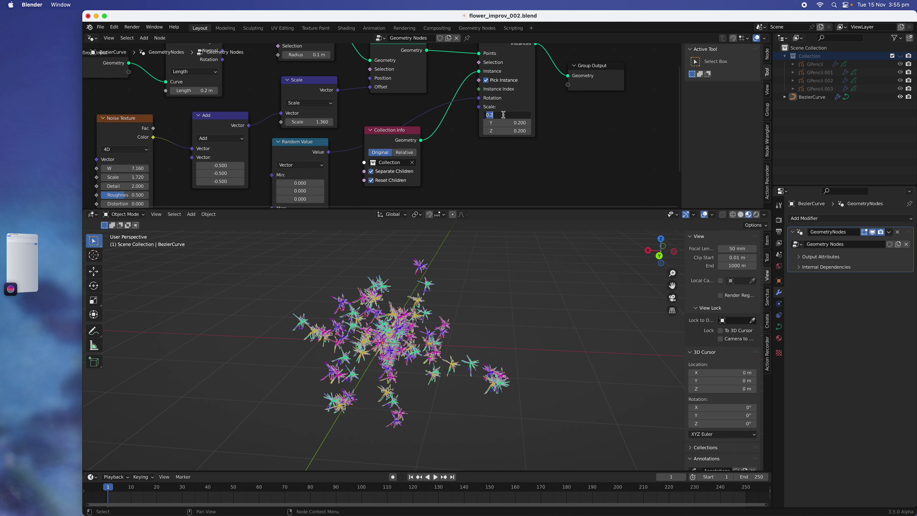
pyautogui.write('0.4')
pyautogui.press('Return')
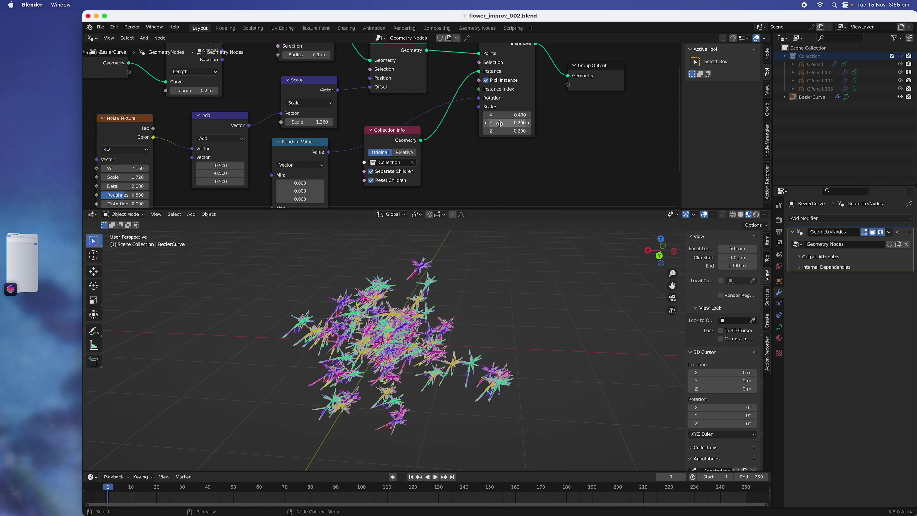
pyautogui.moveTo(503, 114); pyautogui.dragTo(503, 131)
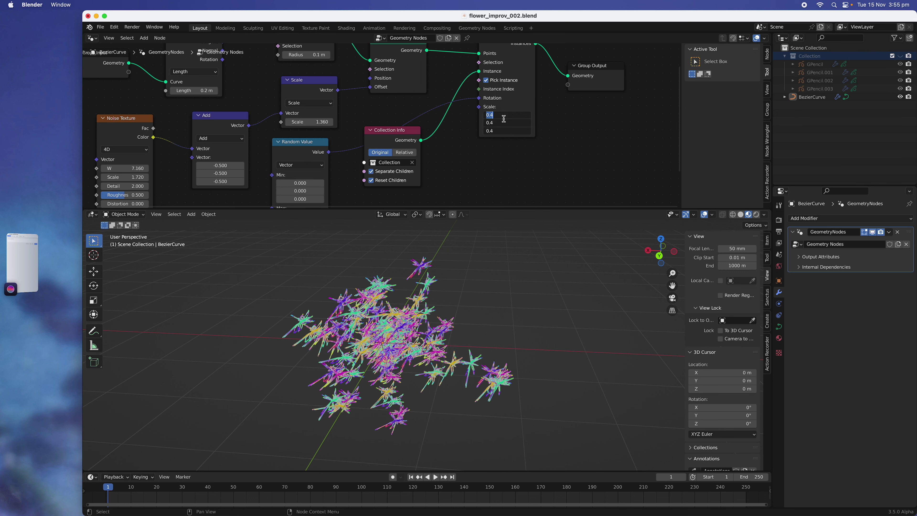
pyautogui.write('0.7')
pyautogui.press('Return')
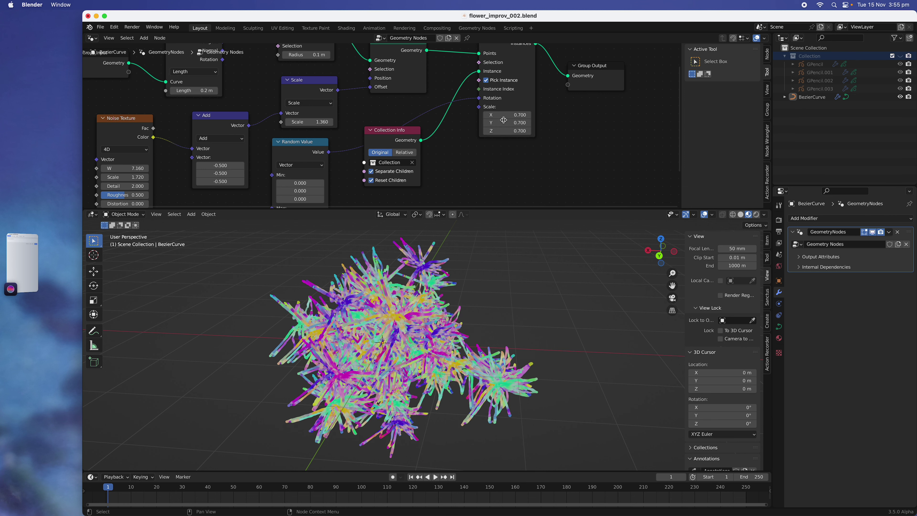
pyautogui.moveTo(415, 350); pyautogui.dragTo(439, 309, button='middle')
pyautogui.moveTo(458, 362); pyautogui.dragTo(510, 226, button='middle')
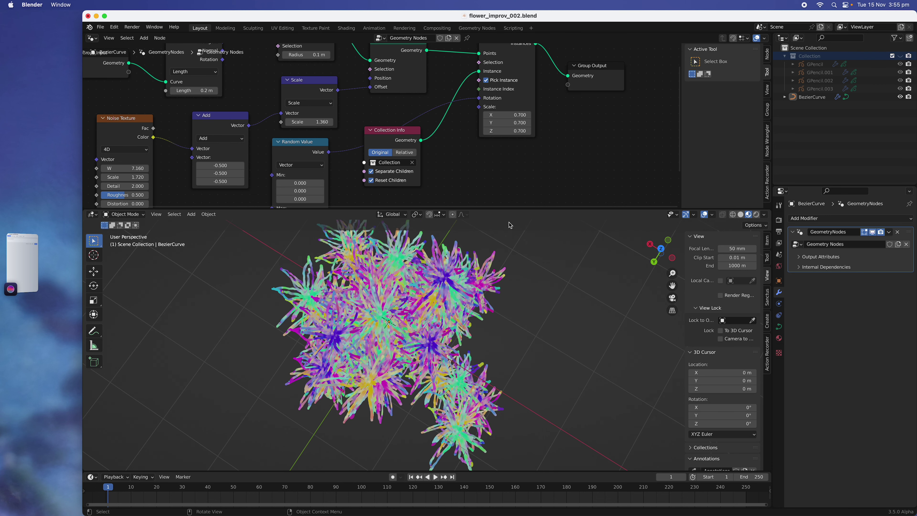
# Step: Give the 3D viewport slightly more height, save the file, and hide the viewport gizmos and overlays
pyautogui.moveTo(505, 208); pyautogui.dragTo(505, 193)
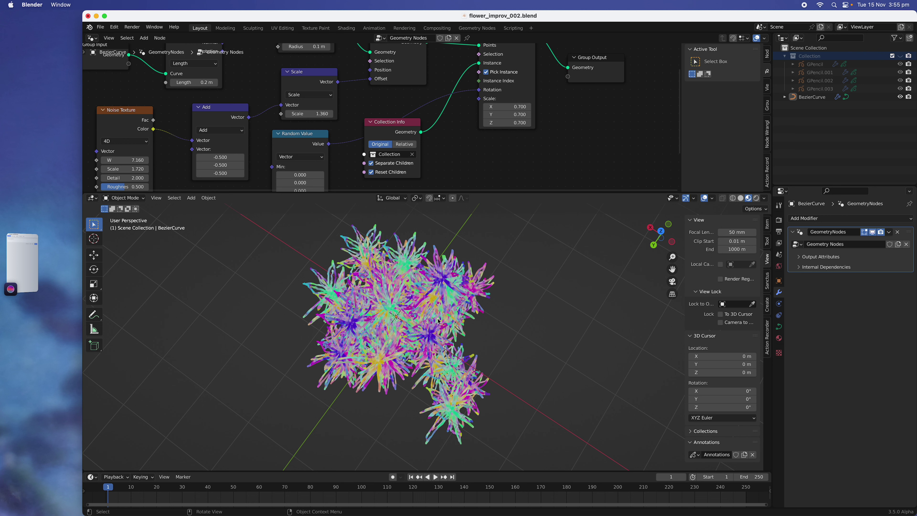
pyautogui.moveTo(439, 324); pyautogui.dragTo(437, 323, button='middle')
pyautogui.press('super+s')
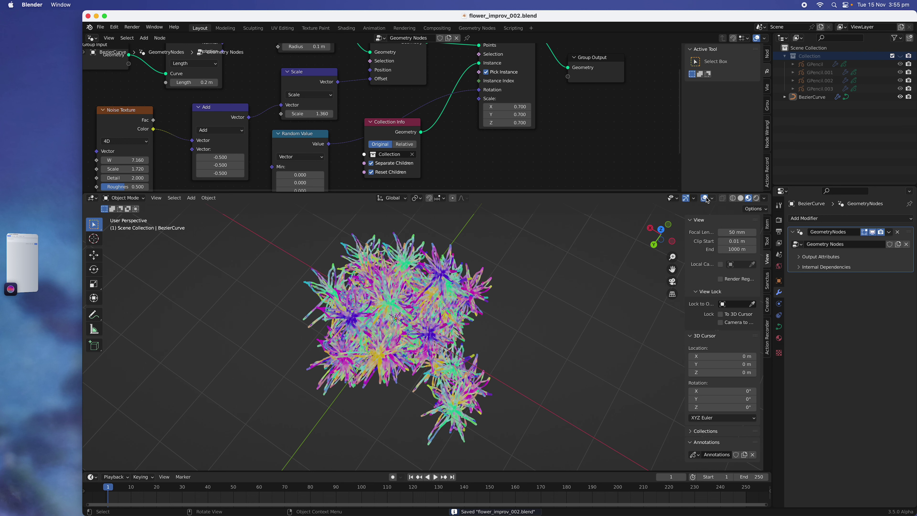
pyautogui.click(687, 198)
pyautogui.click(704, 198)
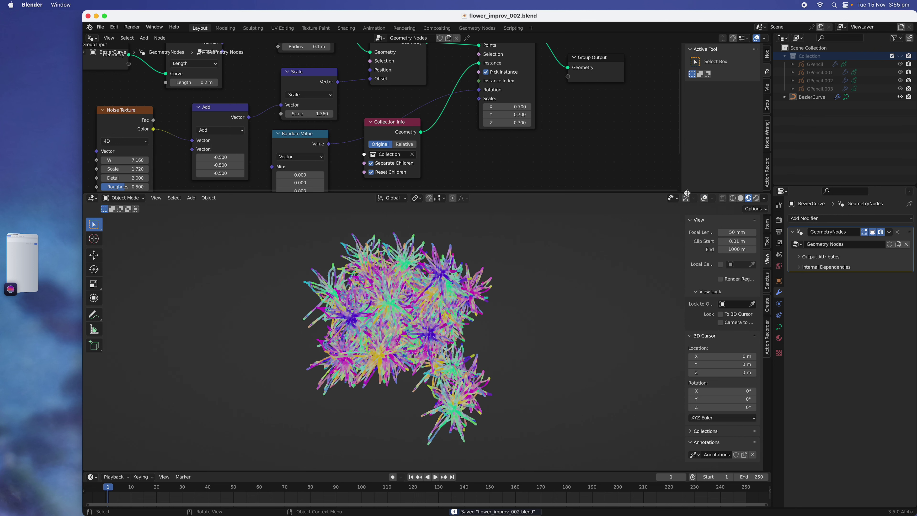
# Step: Enlarge the 3D viewport and capture a screenshot of the area around the flower cluster
pyautogui.moveTo(635, 192); pyautogui.dragTo(636, 124)
pyautogui.moveTo(505, 288); pyautogui.dragTo(321, 262, button='middle')
pyautogui.press('super+shift+4')
pyautogui.moveTo(279, 186); pyautogui.dragTo(516, 412)
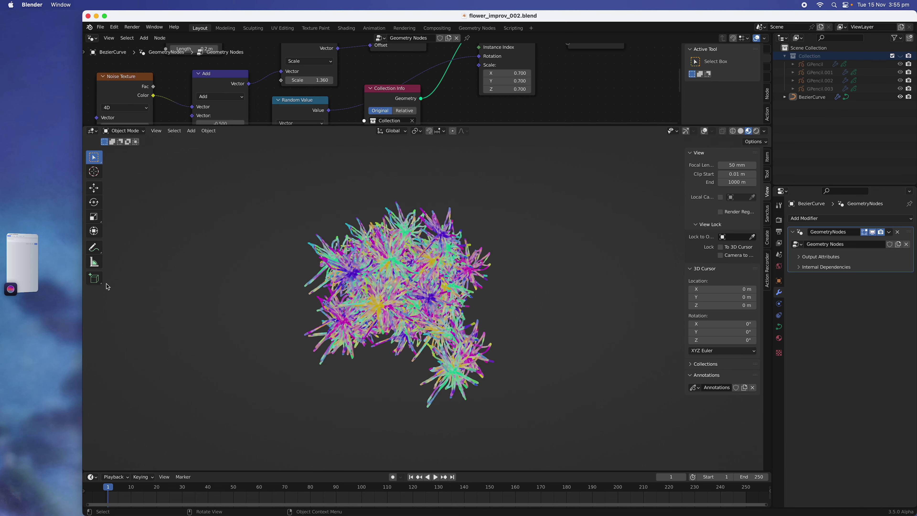
# Step: Switch to DiffusionBee and load the newest Desktop screenshot as the Image To Image input
pyautogui.click(22, 250)
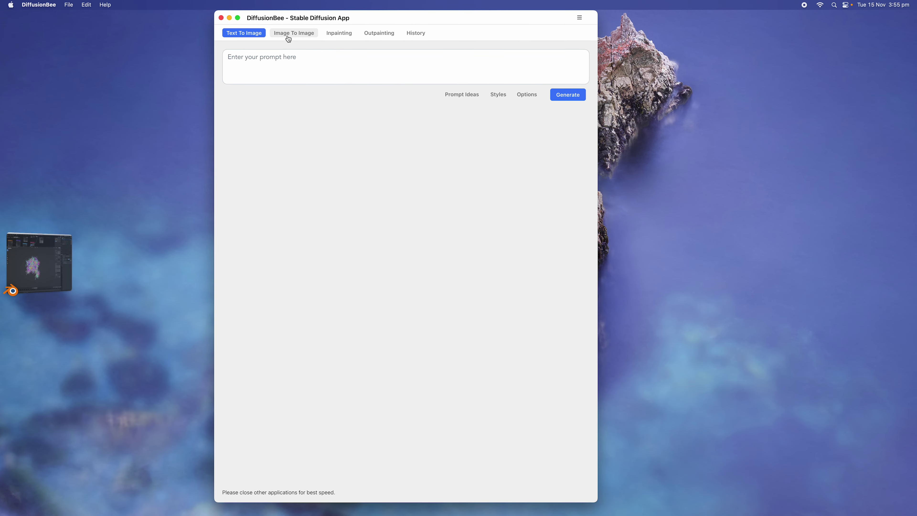
pyautogui.click(288, 34)
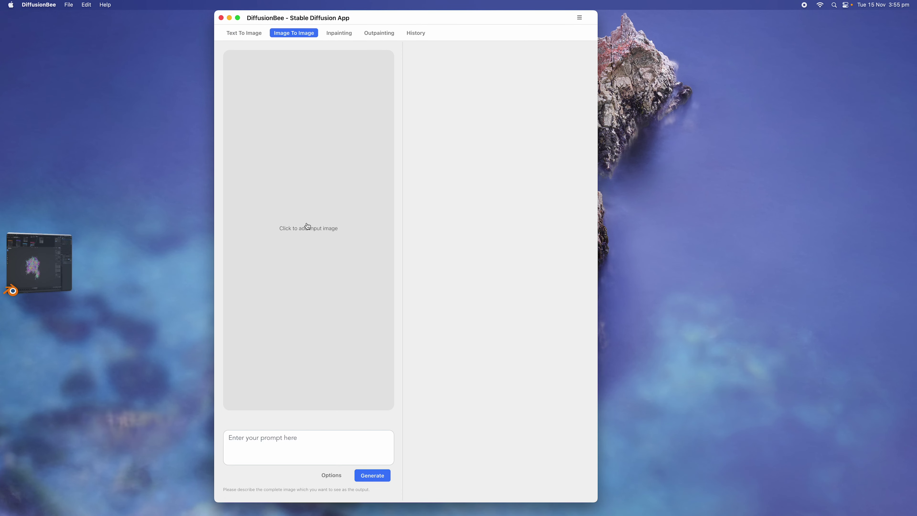
pyautogui.click(311, 230)
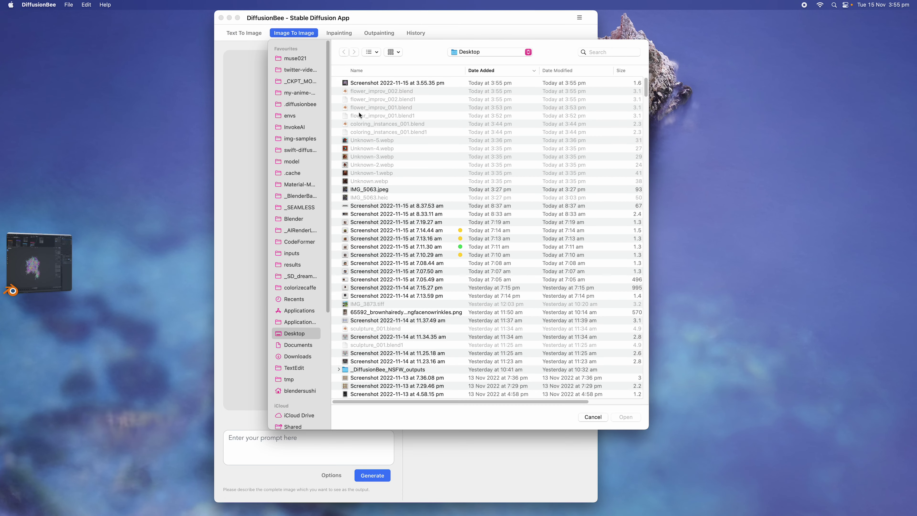
pyautogui.doubleClick(379, 83)
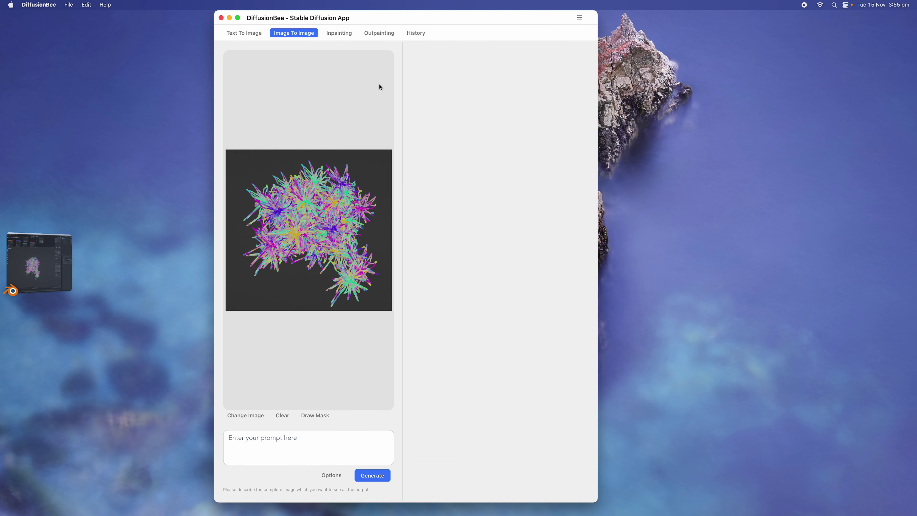
# Step: Choose the custom model Van-Gogh-Style-lvngvncnt-v2 and raise the input strength slightly in the generation options
pyautogui.click(331, 475)
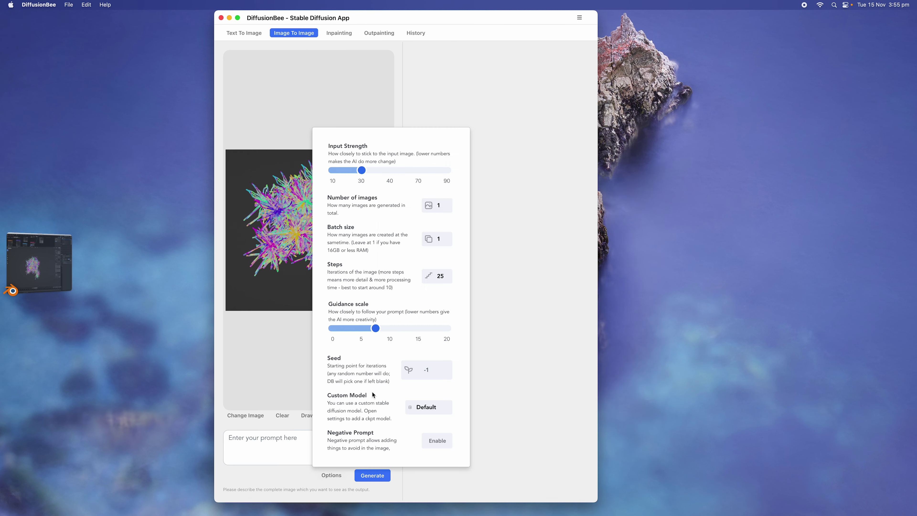
pyautogui.click(422, 407)
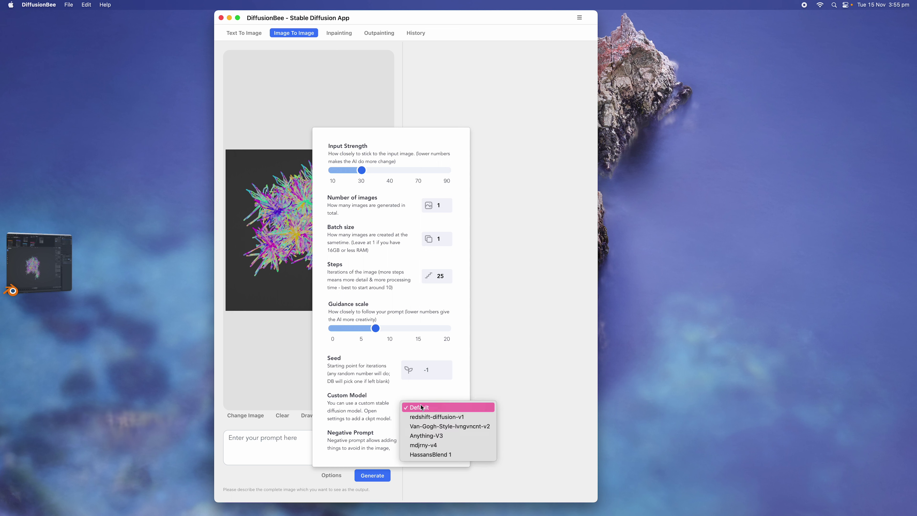
pyautogui.click(427, 427)
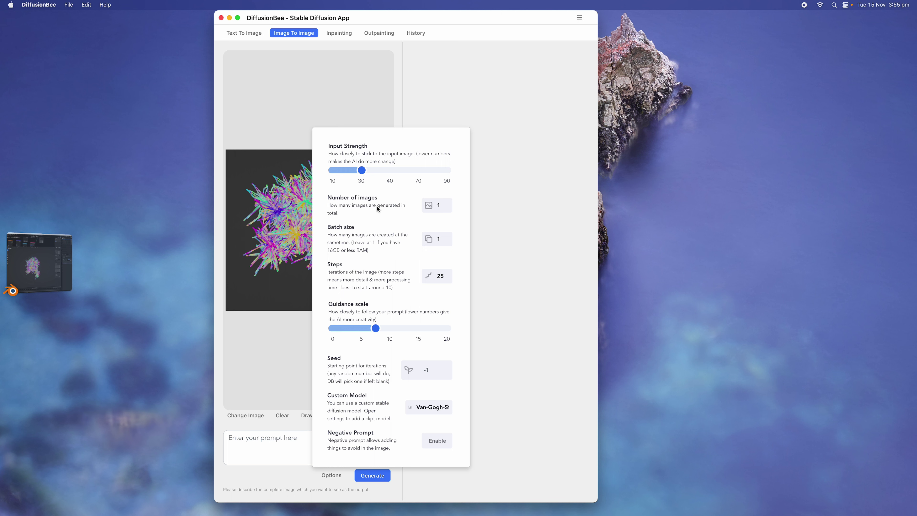
pyautogui.moveTo(371, 175); pyautogui.dragTo(381, 173)
# Step: Close the generation options and enter the prompt "beautiful random flowers"
pyautogui.click(303, 447)
pyautogui.click(288, 442)
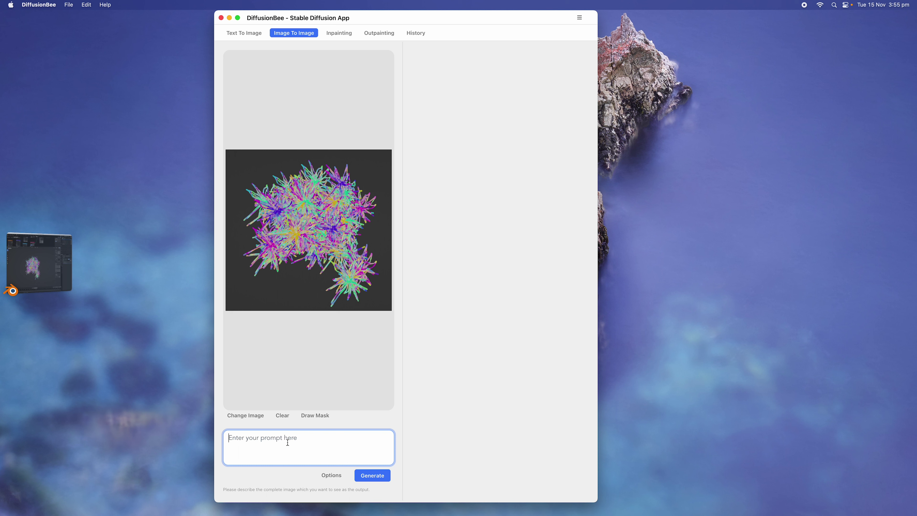
pyautogui.write('beautiful random flowers')
# Step: Switch to Safari, open the Van-Gogh-diffusion model page on Hugging Face, and look through its prompt instructions and examples
pyautogui.moveTo(295, 497)
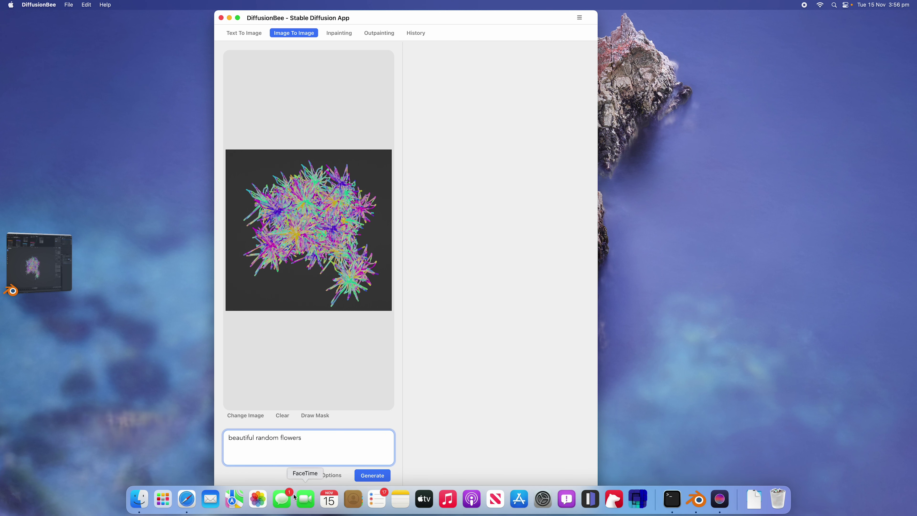
pyautogui.click(187, 499)
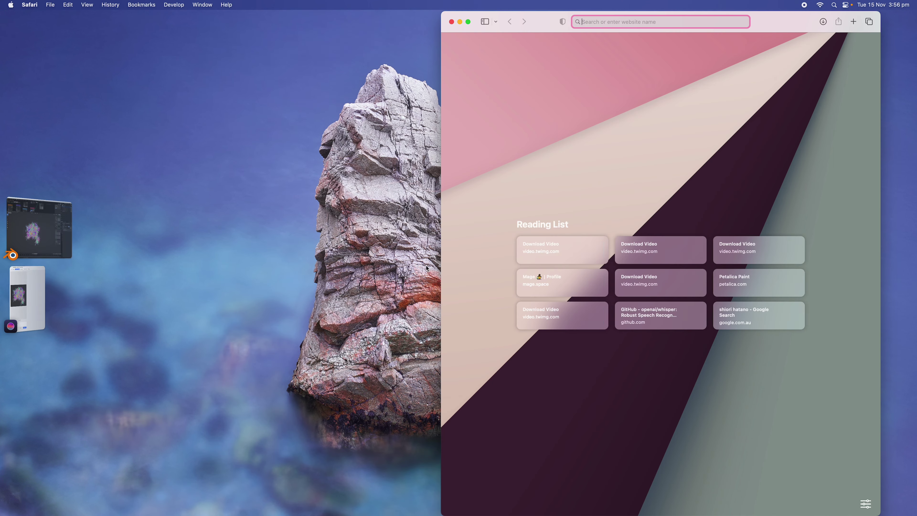
pyautogui.write('van')
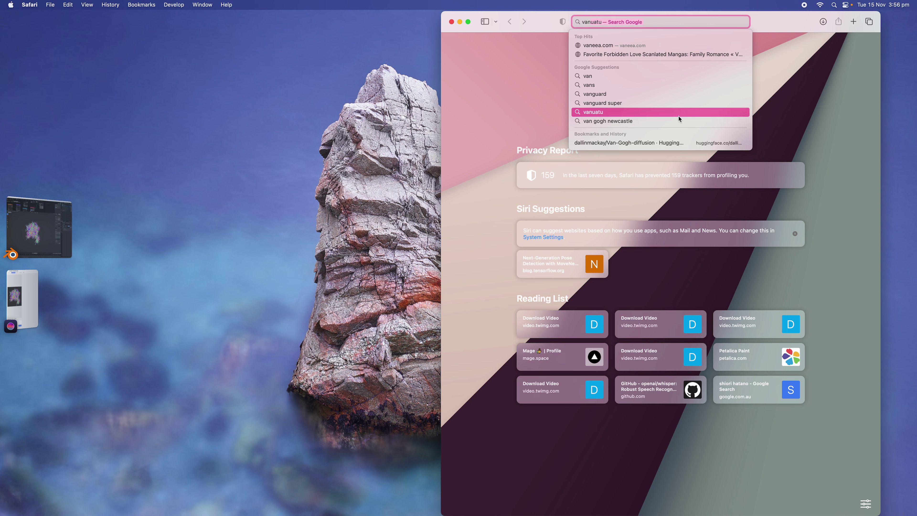
pyautogui.click(665, 142)
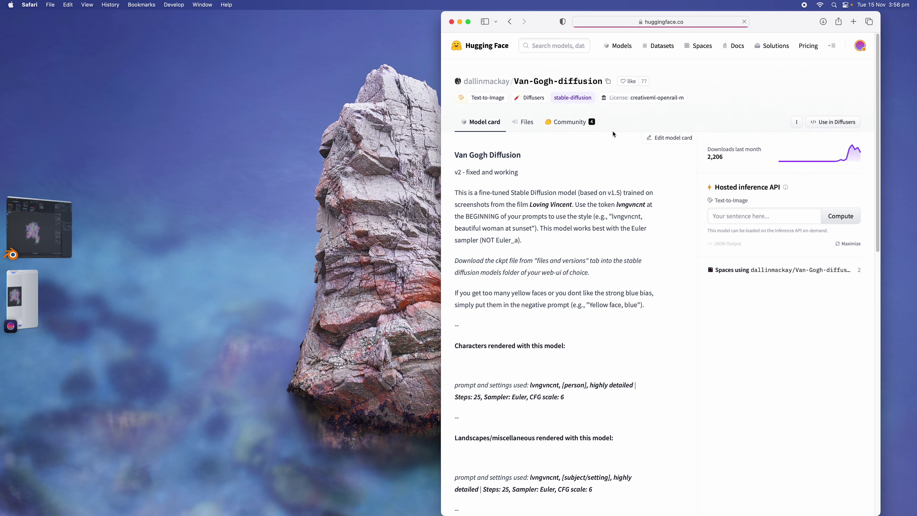
pyautogui.scroll(-6, 593, 274)
pyautogui.scroll(-4, 593, 288)
pyautogui.scroll(5, 584, 299)
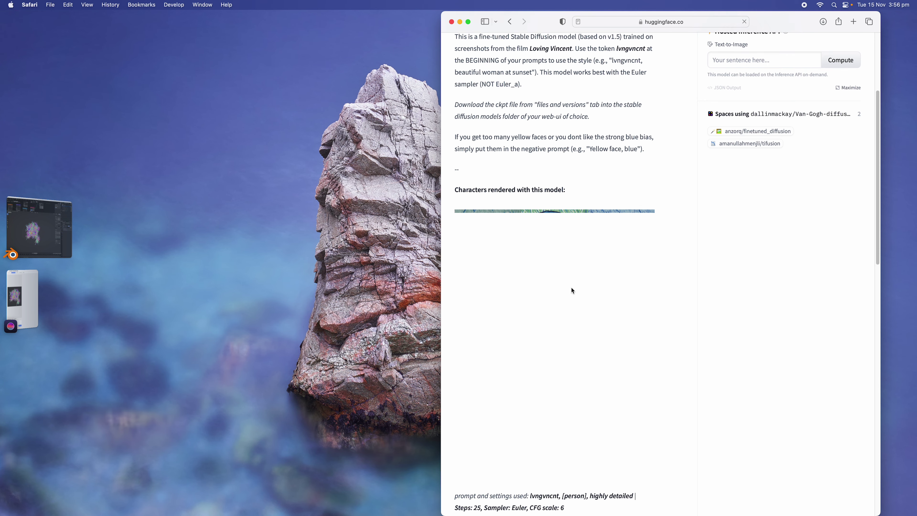
# Step: Copy the style keyword lvngvncnt from the example prompt settings on the Van Gogh Diffusion model page
pyautogui.scroll(-7, 534, 217)
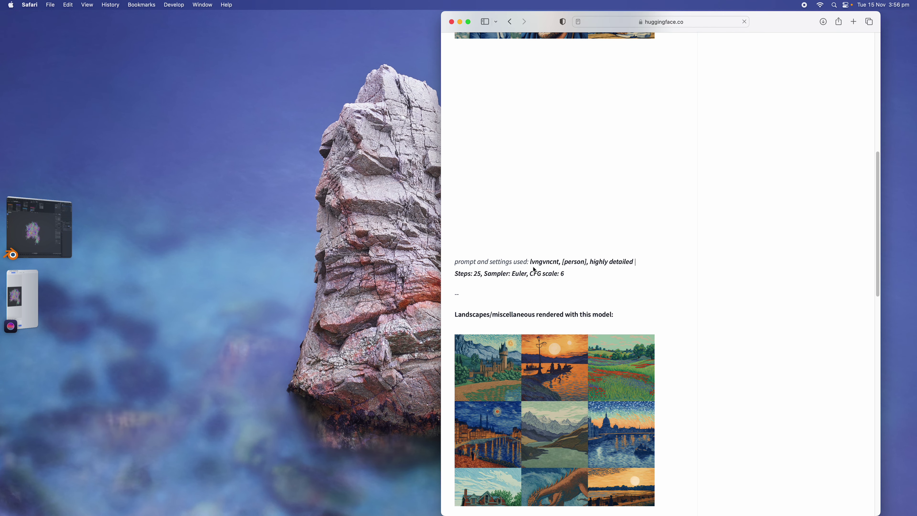
pyautogui.doubleClick(549, 261)
pyautogui.press('super+c')
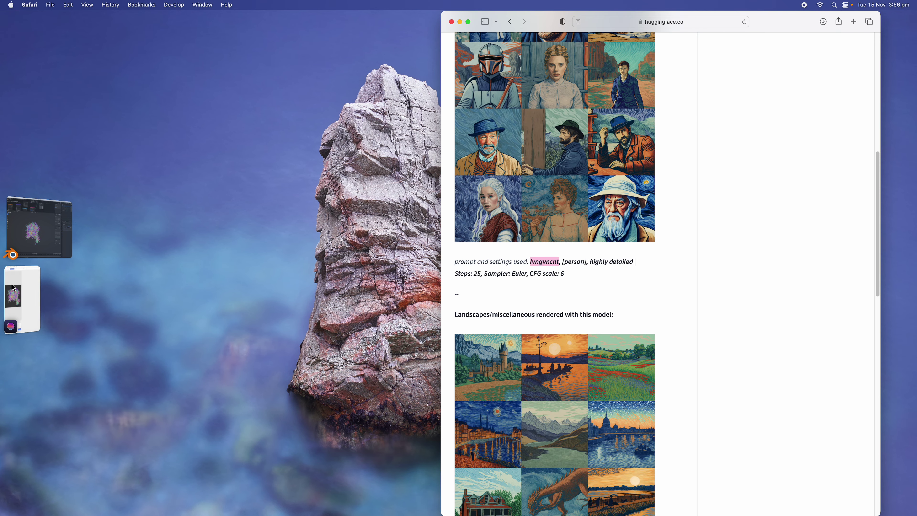
# Step: Switch to DiffusionBee, insert lvngvncnt before "beautiful random flowers" in the prompt, and start generating the image
pyautogui.click(21, 300)
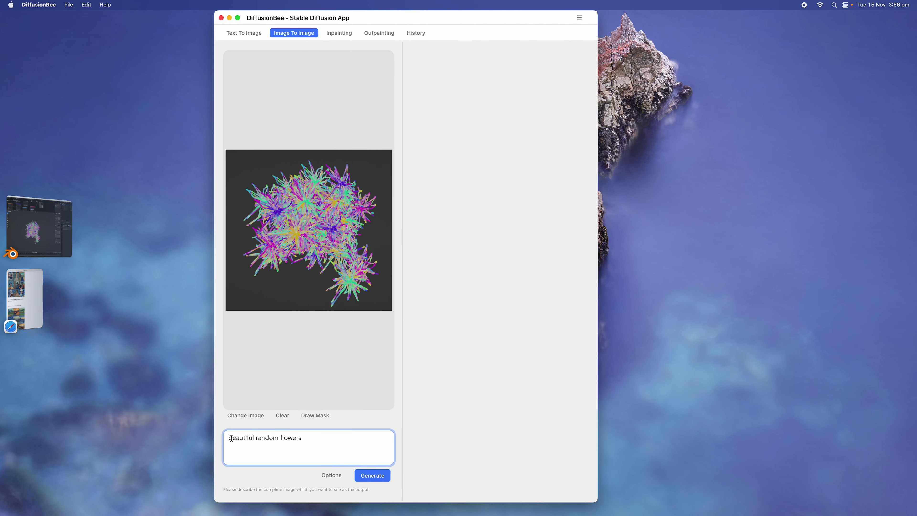
pyautogui.press('super+v')
pyautogui.click(377, 476)
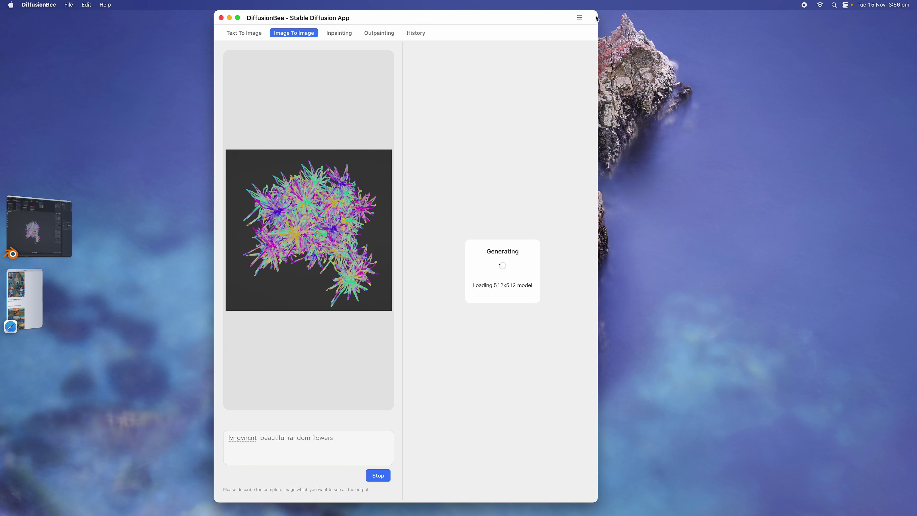
pyautogui.moveTo(635, 17); pyautogui.dragTo(675, 17)
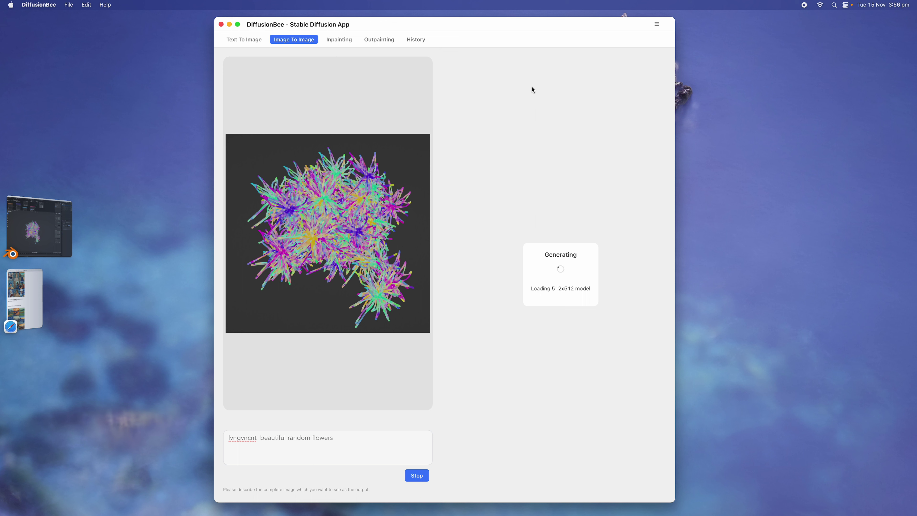
# Step: Switch to Blender, show the flowers in Solid shading, set the Curve to Points length to 0.6 m, and save the file
pyautogui.click(71, 229)
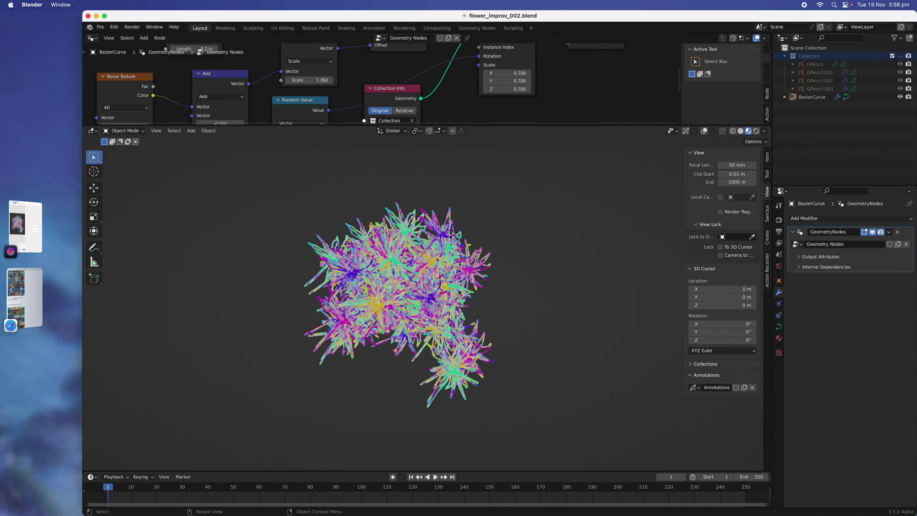
pyautogui.click(740, 132)
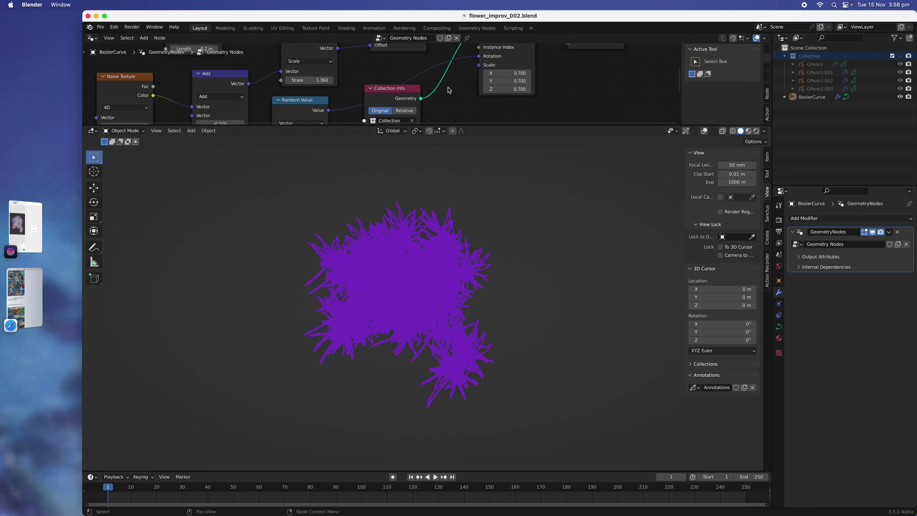
pyautogui.scroll(5, 374, 83)
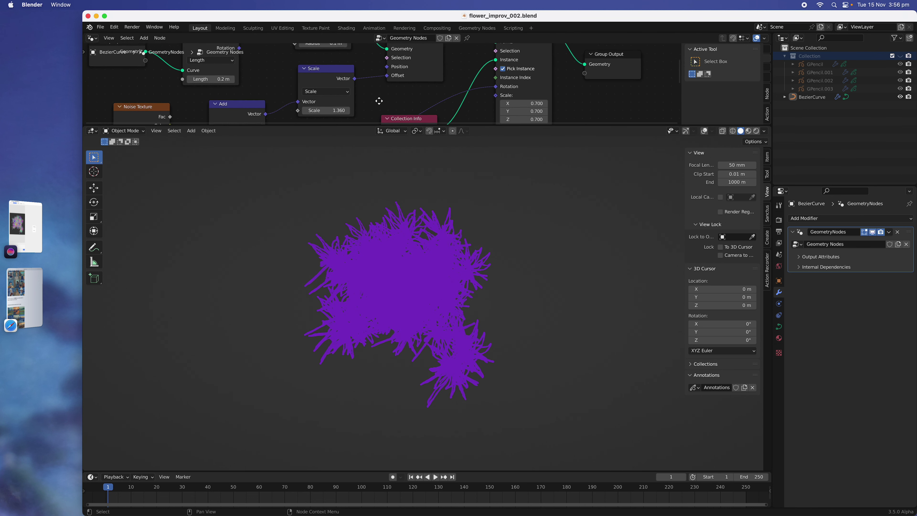
pyautogui.click(222, 83)
pyautogui.write('0.6')
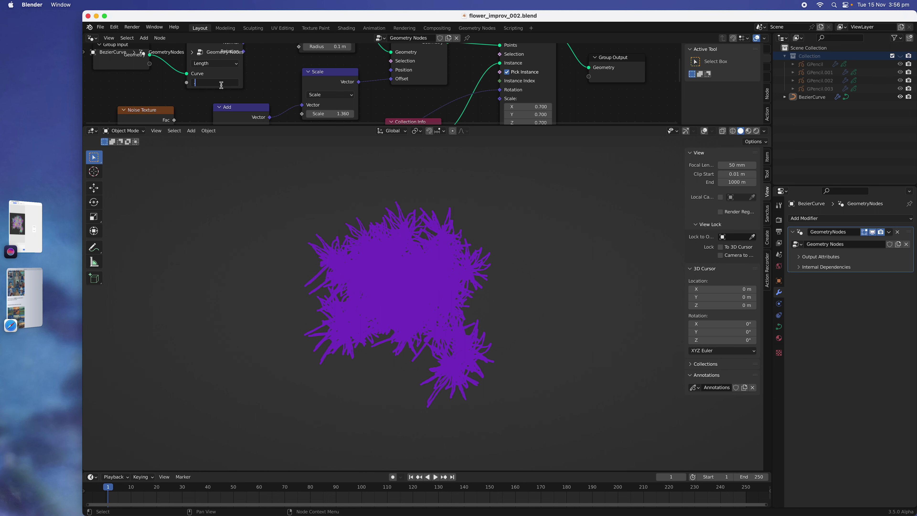
pyautogui.press('Return')
pyautogui.press('super+s')
# Step: Turn the viewport gizmos and overlays back on and view BezierCurve from the top in Edit Mode
pyautogui.click(684, 130)
pyautogui.click(704, 130)
pyautogui.moveTo(541, 203); pyautogui.dragTo(600, 209, button='middle')
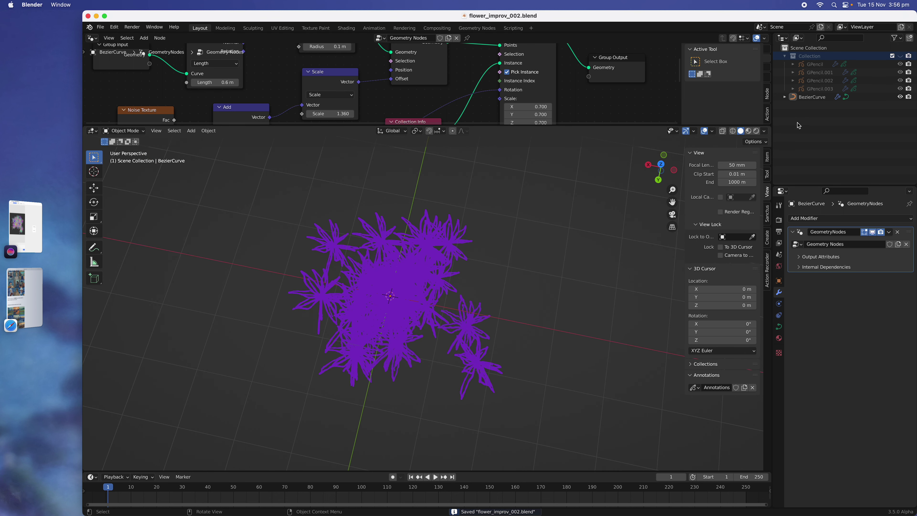
pyautogui.click(808, 98)
pyautogui.click(124, 130)
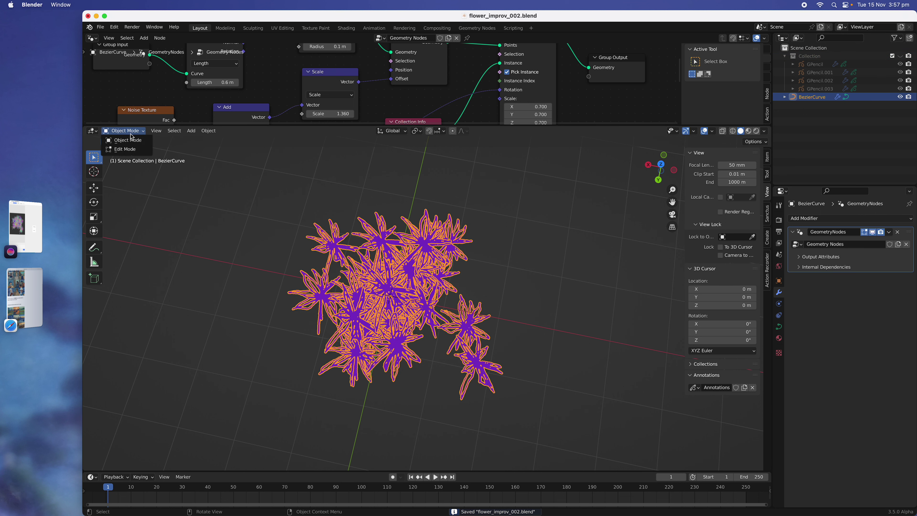
pyautogui.click(123, 149)
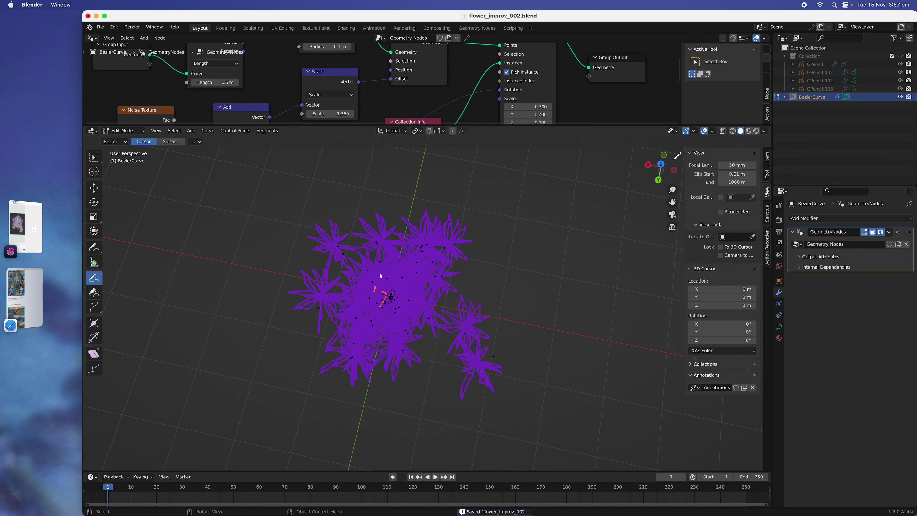
pyautogui.click(660, 165)
pyautogui.press('Tab')
pyautogui.press('x')
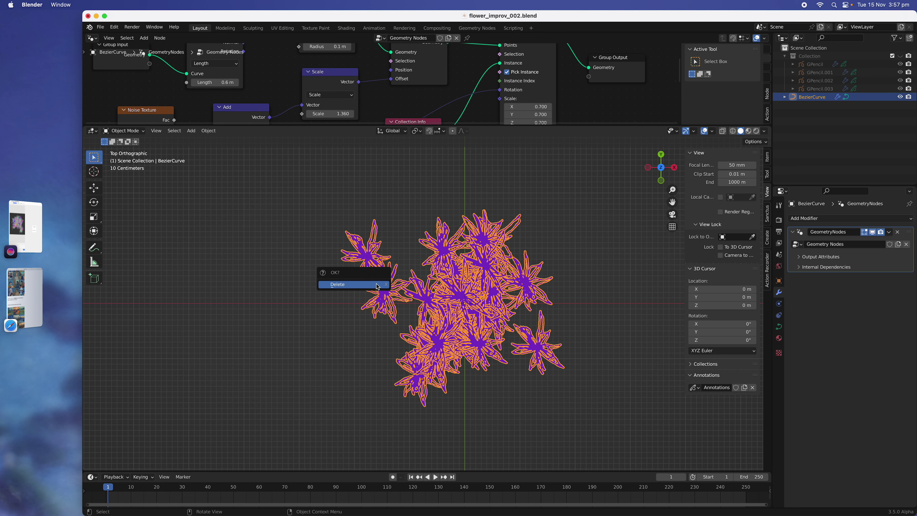
pyautogui.click(372, 284)
pyautogui.keyDown('shift'); pyautogui.moveTo(337, 287); pyautogui.dragTo(293, 294, button='middle'); pyautogui.keyUp('shift')
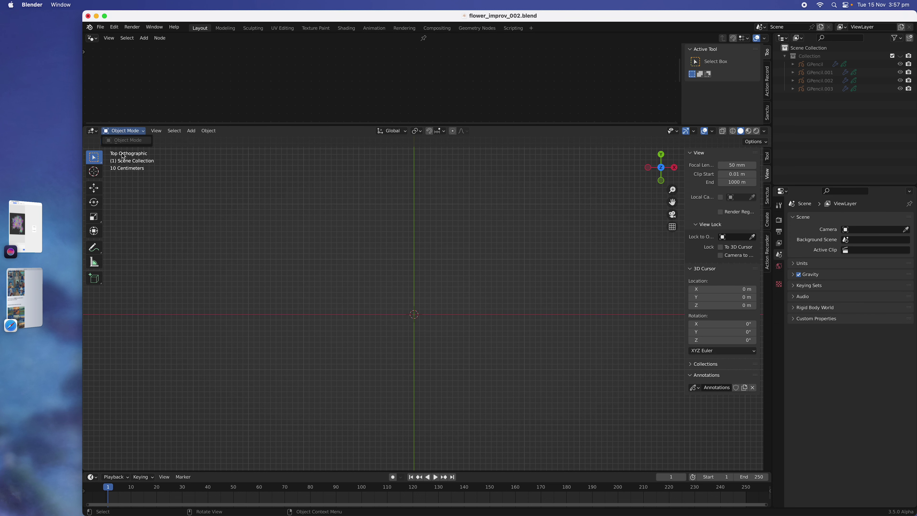
pyautogui.press('super+z')
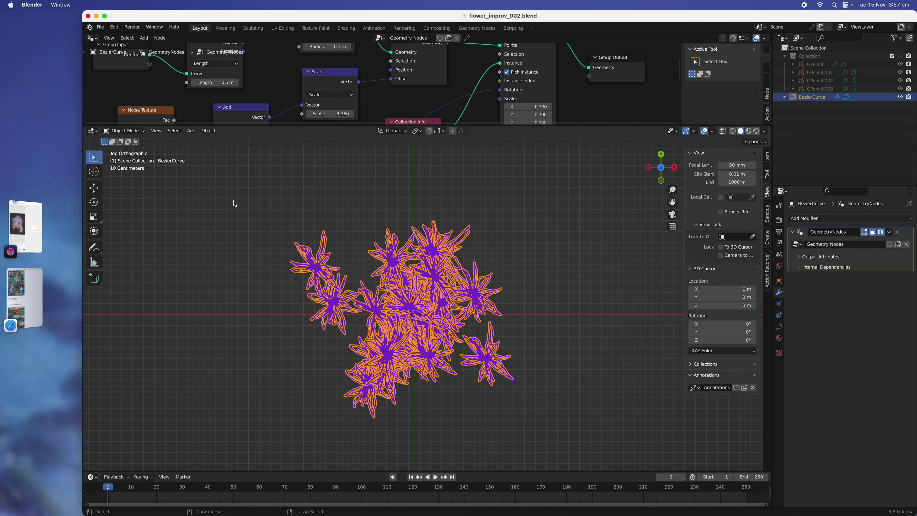
# Step: Delete all vertices of BezierCurve in Edit Mode, keeping the object and its geometry nodes
pyautogui.click(127, 131)
pyautogui.click(125, 149)
pyautogui.press('a')
pyautogui.press('x')
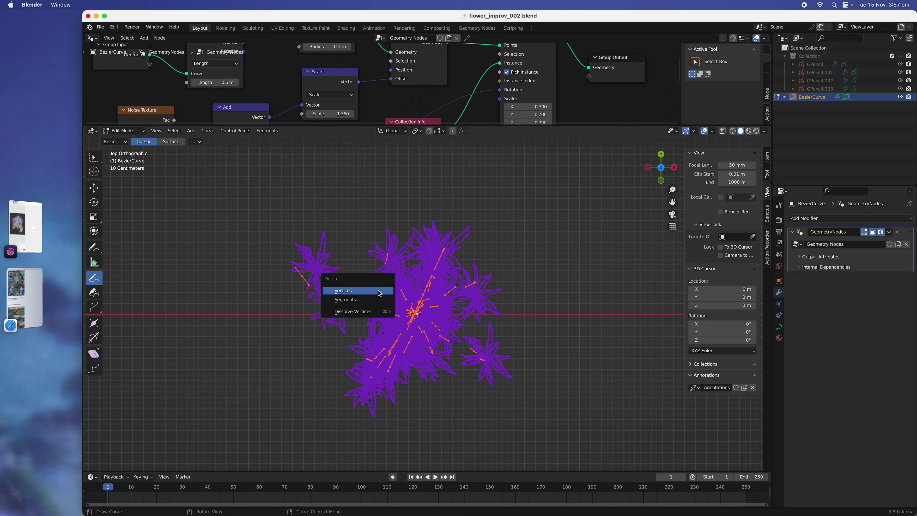
pyautogui.click(378, 291)
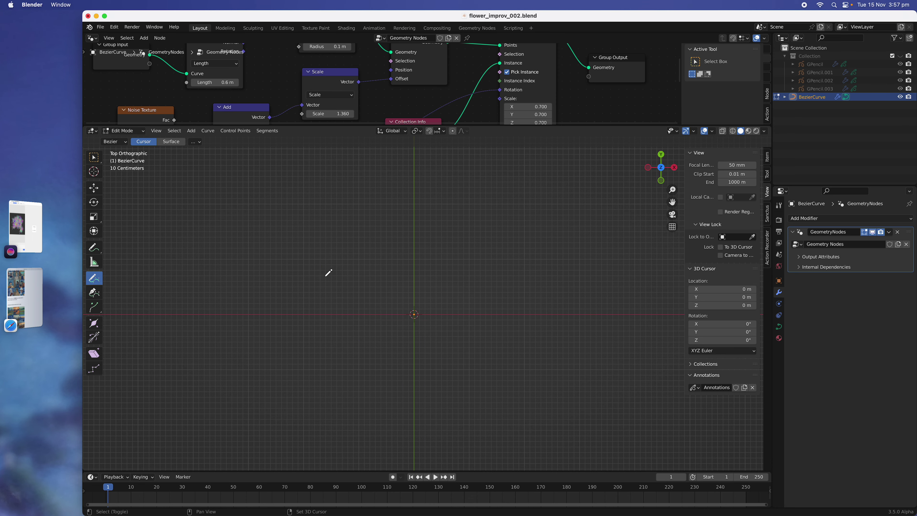
# Step: Draw several new freehand curve strokes around the origin in top view and return to Object Mode
pyautogui.keyDown('shift'); pyautogui.moveTo(327, 272); pyautogui.dragTo(284, 261, button='middle'); pyautogui.keyUp('shift')
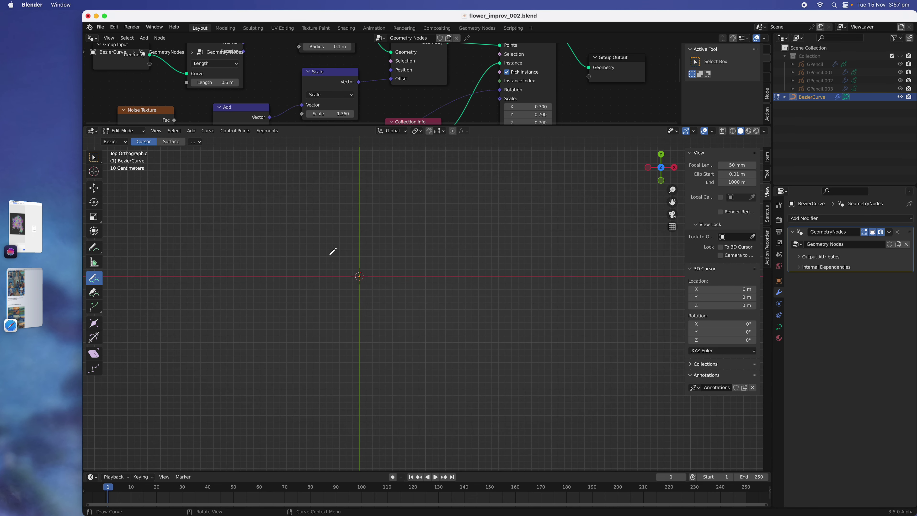
pyautogui.moveTo(345, 259)
pyautogui.mouseDown()
pyautogui.moveTo(349, 283)
pyautogui.moveTo(375, 242)
pyautogui.moveTo(315, 303)
pyautogui.moveTo(407, 230)
pyautogui.mouseUp()
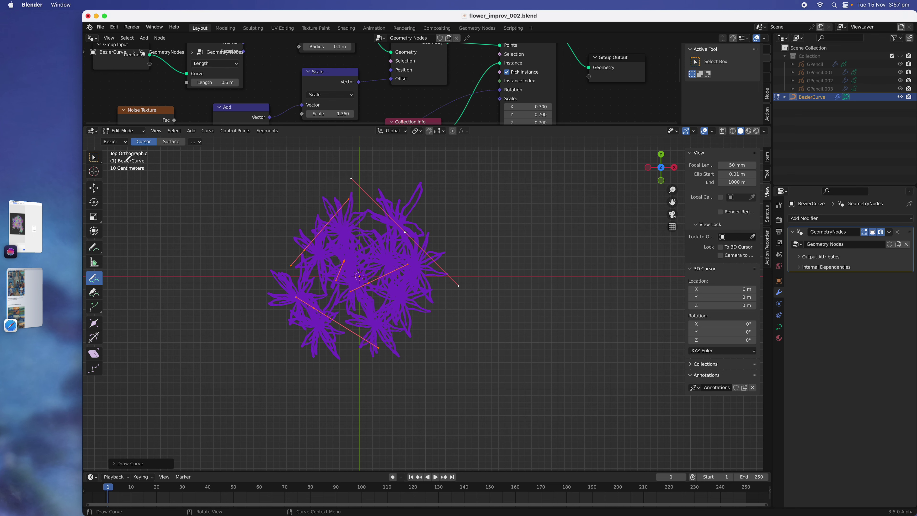
pyautogui.press('Tab')
pyautogui.moveTo(432, 266); pyautogui.dragTo(452, 148, button='middle')
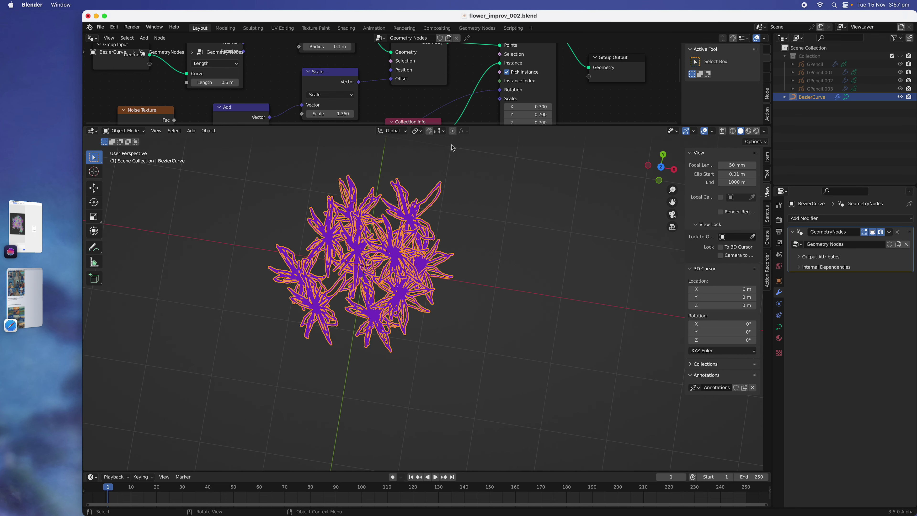
# Step: Enlarge the node editor, set the Instance on Points scale to 0.4 on all axes, and change Curve to Points to Count mode
pyautogui.moveTo(468, 126); pyautogui.dragTo(469, 208)
pyautogui.click(214, 123)
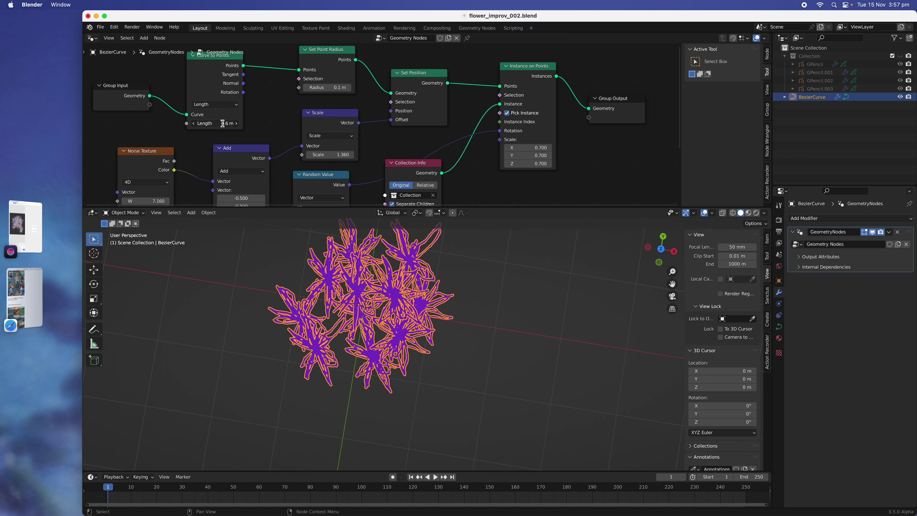
pyautogui.click(574, 163)
pyautogui.click(542, 148)
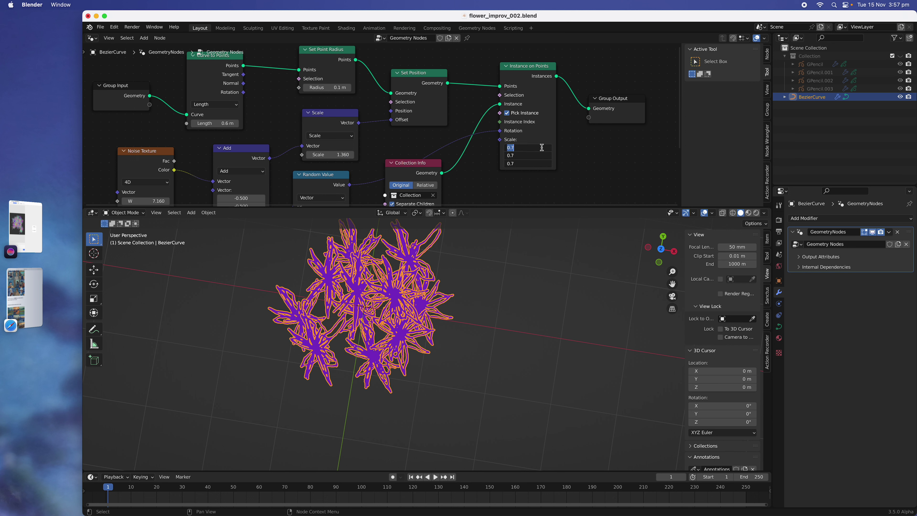
pyautogui.write('0.4')
pyautogui.press('Return')
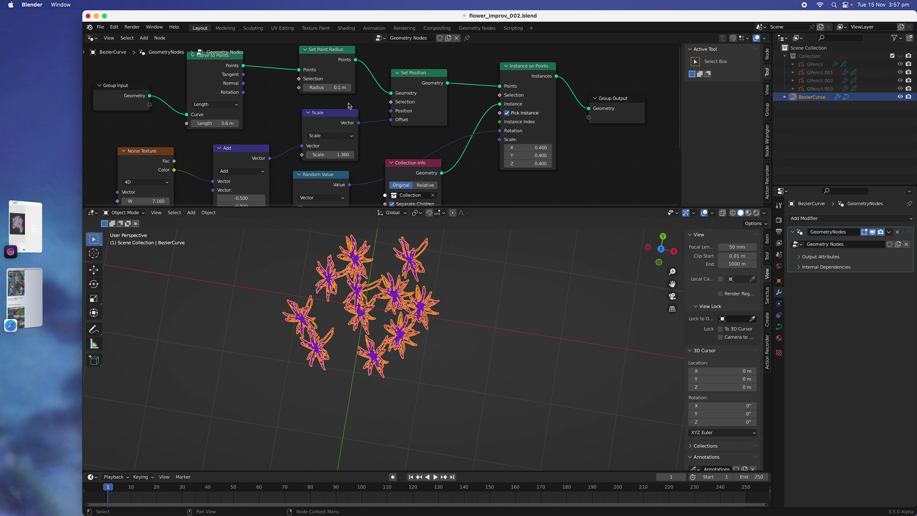
pyautogui.click(224, 106)
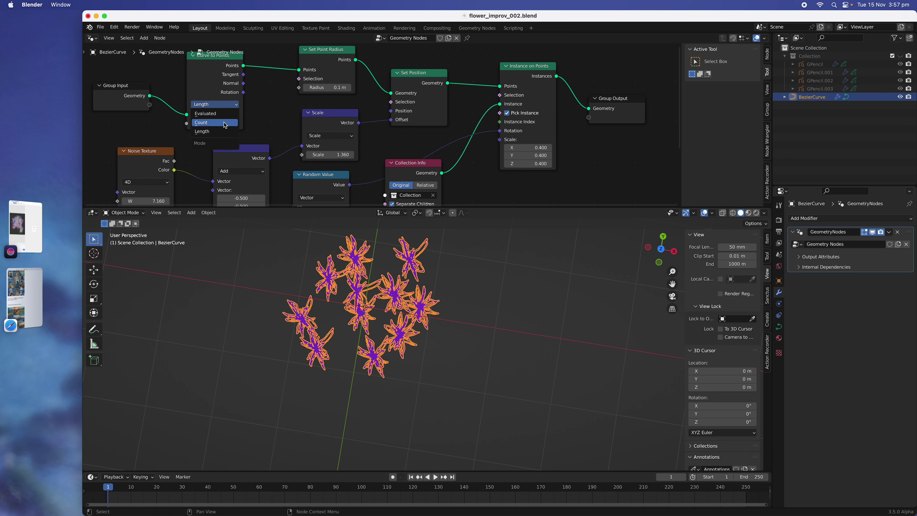
pyautogui.click(221, 124)
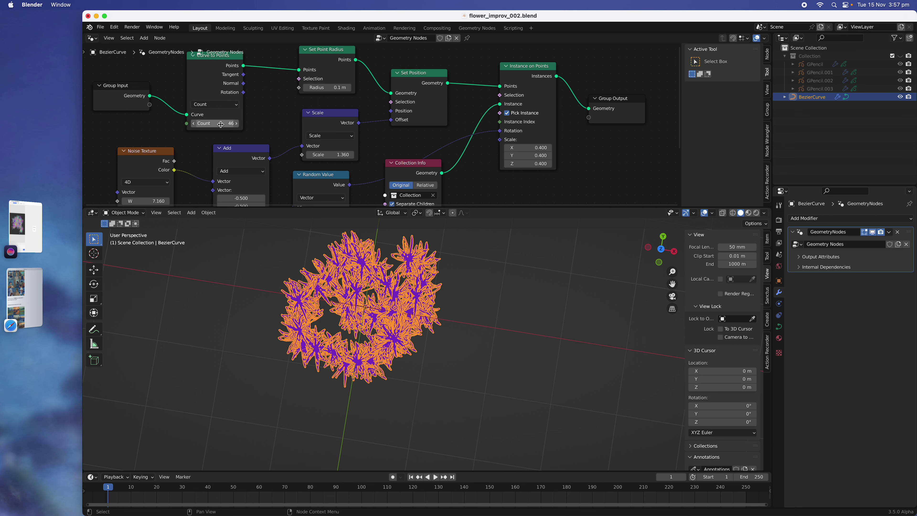
# Step: Deselect the flowers, save the file, and display them in Material Preview shading
pyautogui.moveTo(471, 303); pyautogui.dragTo(514, 297, button='middle')
pyautogui.click(580, 288)
pyautogui.hotkey('ctrl', 's')
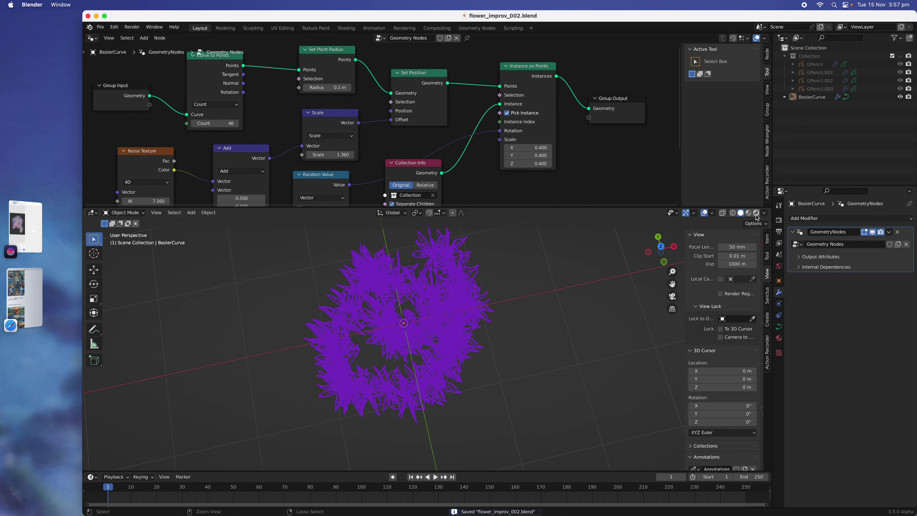
pyautogui.click(756, 213)
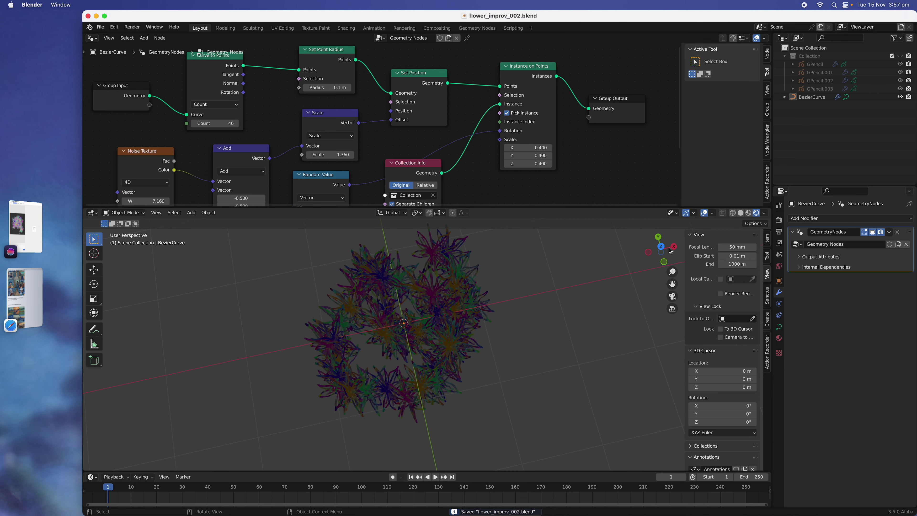
pyautogui.click(749, 213)
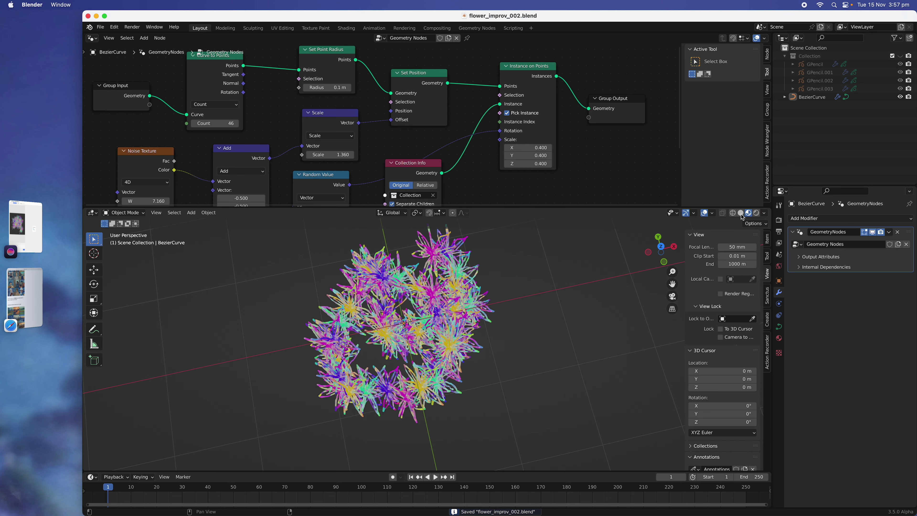
# Step: Switch to DiffusionBee and check the progress of the image generation
pyautogui.click(34, 290)
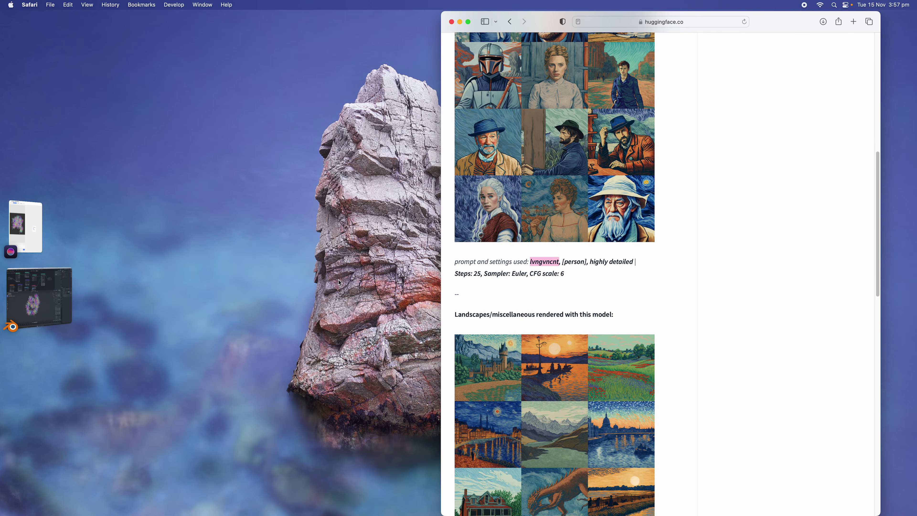
pyautogui.click(33, 237)
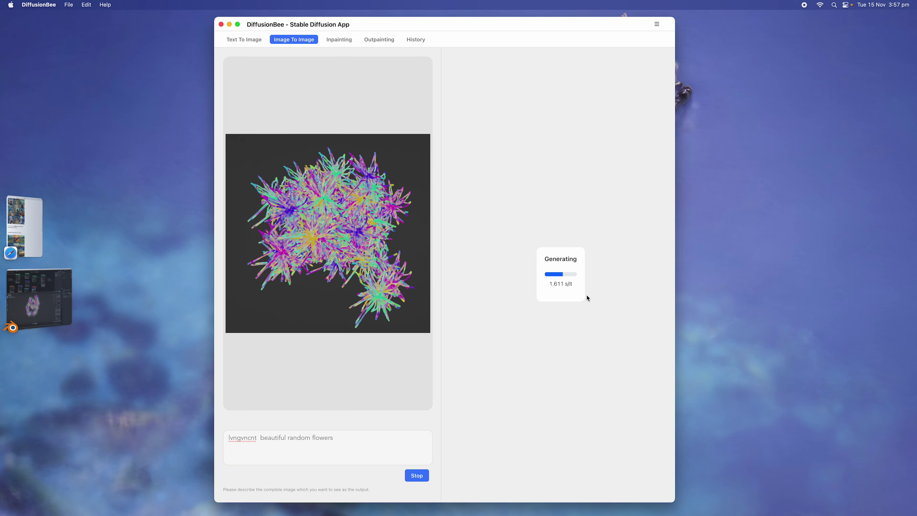
# Step: Switch to Safari, widen its window, and look through the model page's character and landscape examples with their prompt settings
pyautogui.click(35, 230)
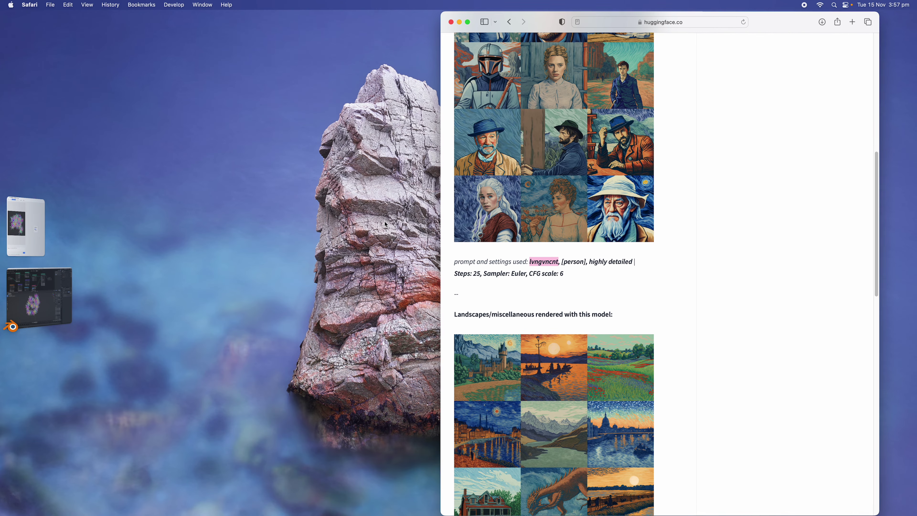
pyautogui.scroll(5, 604, 222)
pyautogui.scroll(4, 604, 222)
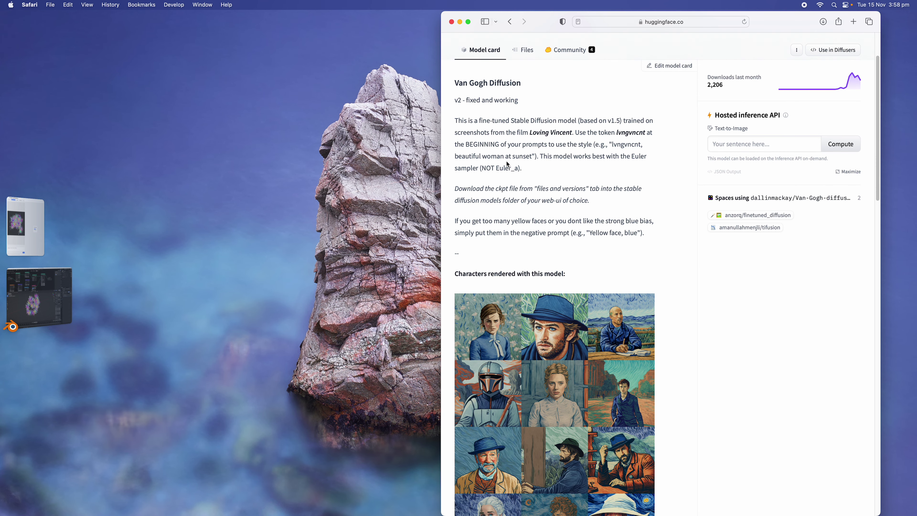
pyautogui.moveTo(442, 15); pyautogui.dragTo(311, 12)
pyautogui.scroll(-8, 633, 307)
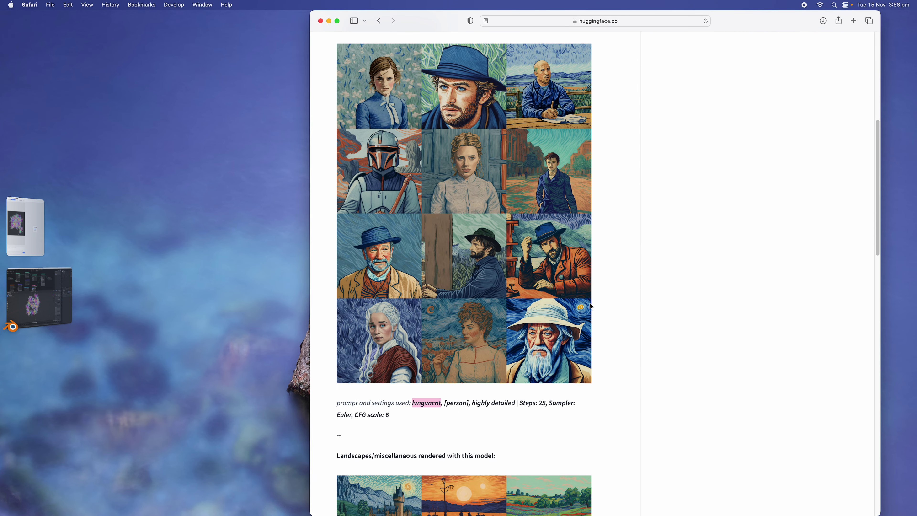
pyautogui.scroll(-2, 553, 292)
pyautogui.scroll(-6, 546, 304)
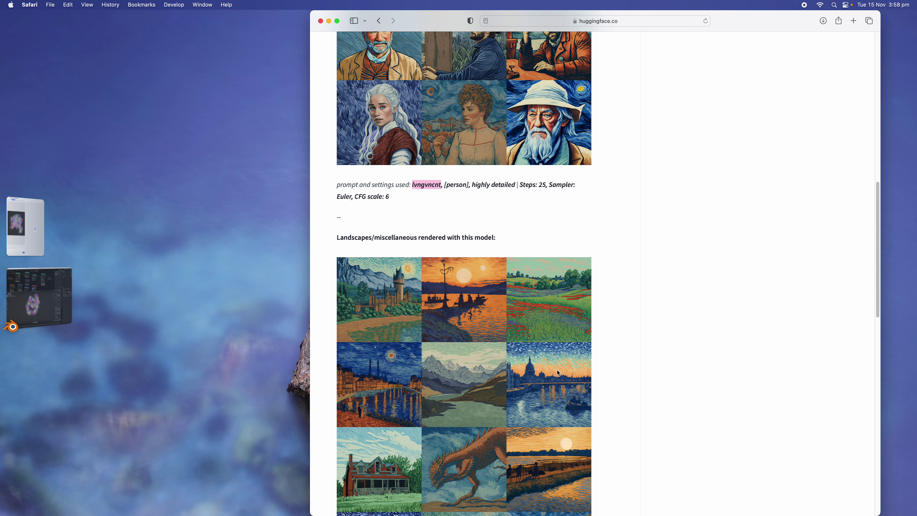
pyautogui.scroll(-4, 529, 414)
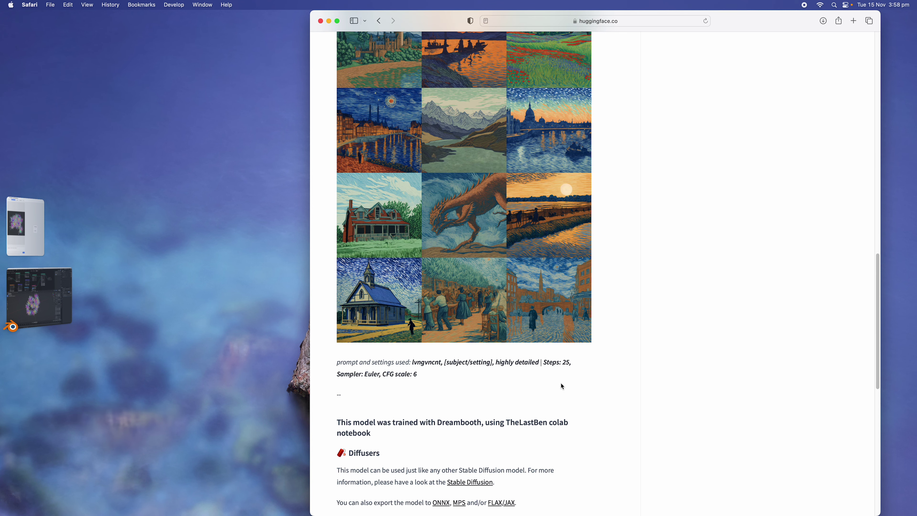
# Step: Look back over the model page's example images, switch to DiffusionBee, and widen its window to examine the generated flowers
pyautogui.scroll(5, 560, 384)
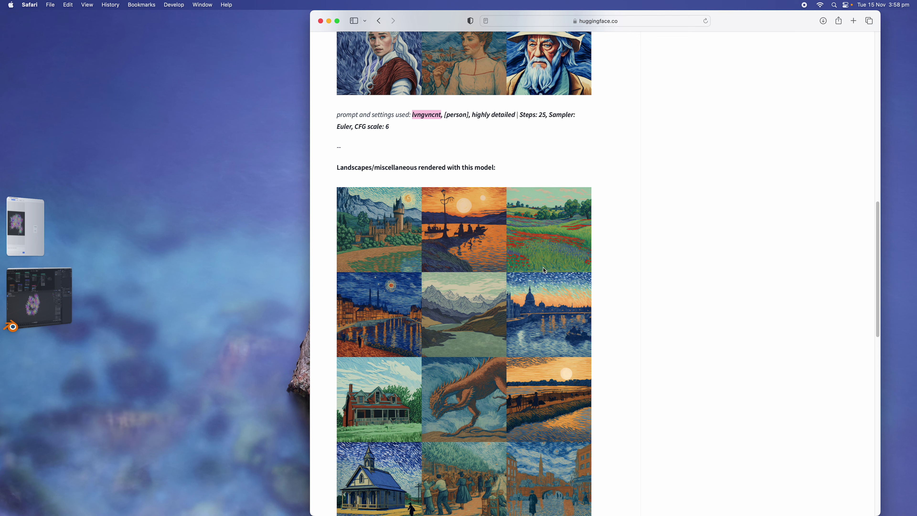
pyautogui.scroll(8, 550, 270)
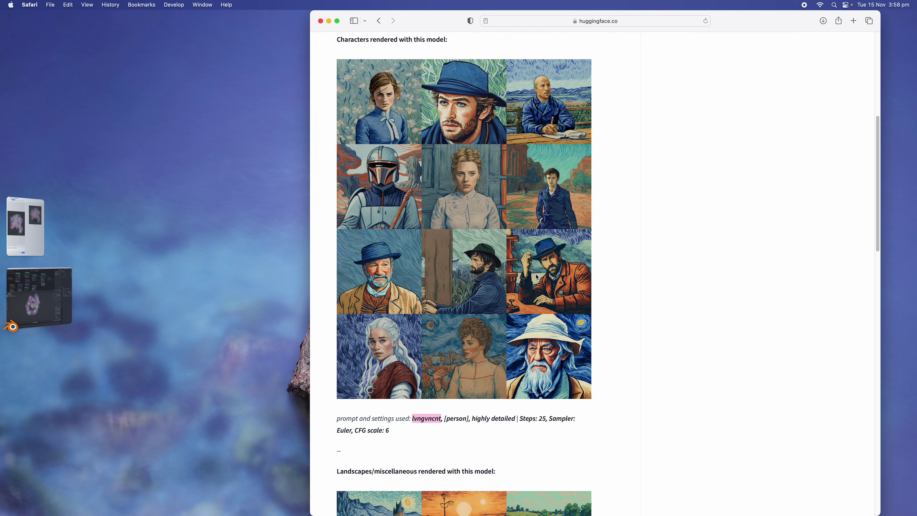
pyautogui.click(25, 226)
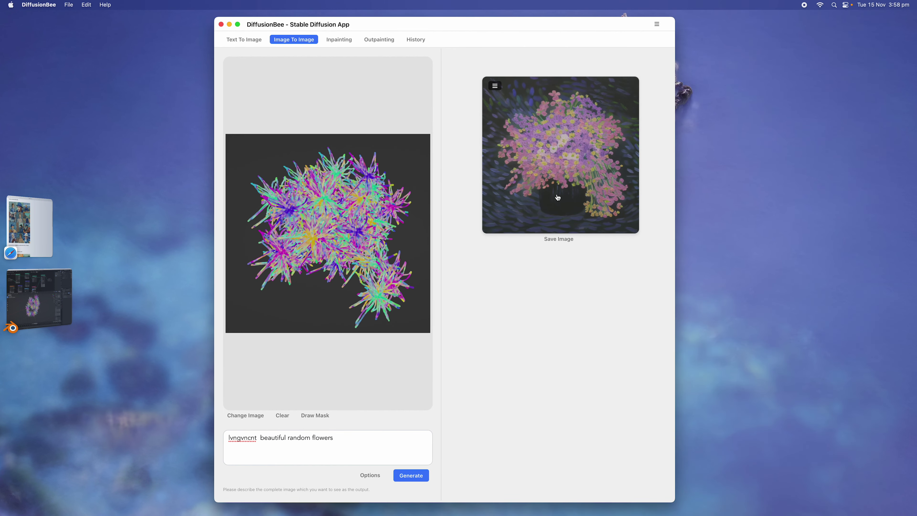
pyautogui.moveTo(673, 19); pyautogui.dragTo(761, 18)
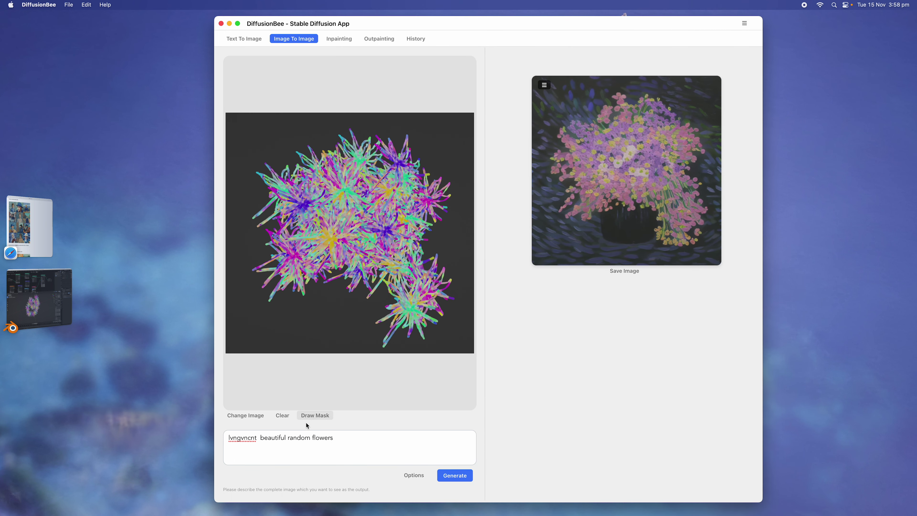
# Step: Raise the number of images and slightly increase the guidance scale in the generation options, and generate from the same screenshot and prompt
pyautogui.click(415, 474)
pyautogui.moveTo(463, 170); pyautogui.dragTo(461, 170)
pyautogui.click(526, 209)
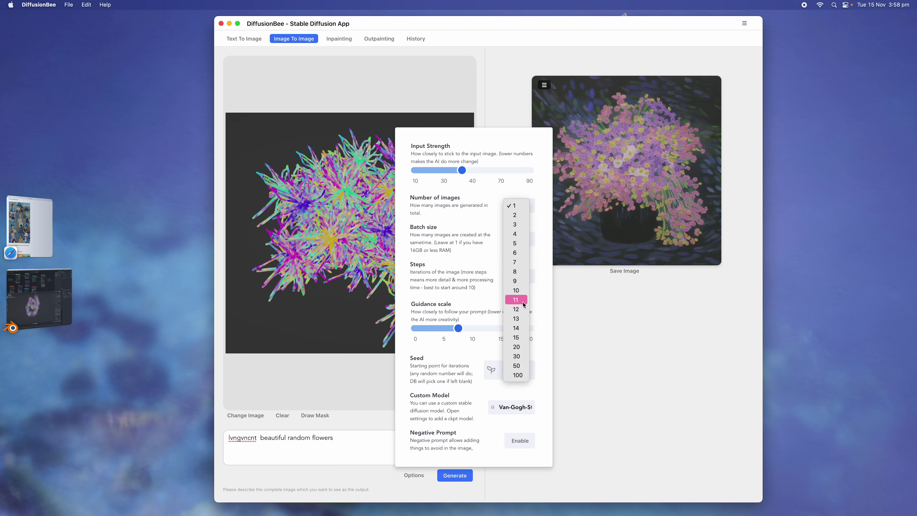
pyautogui.click(521, 234)
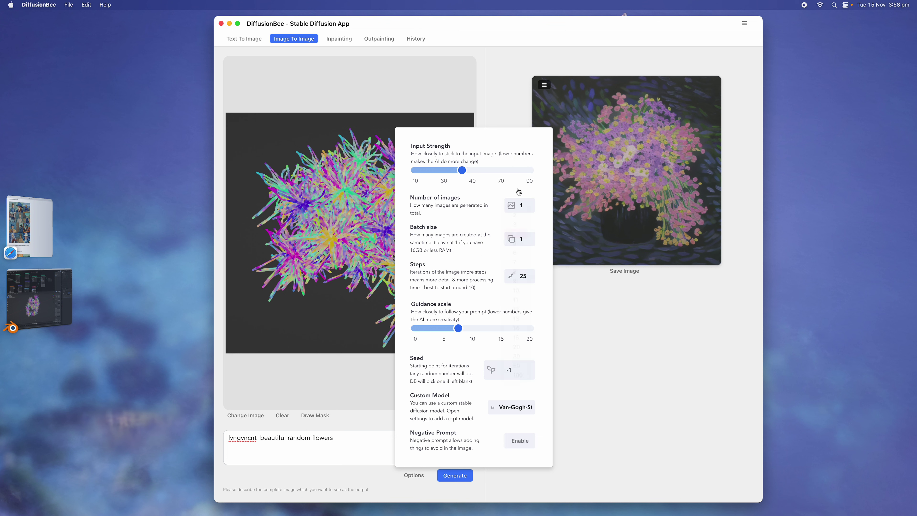
pyautogui.moveTo(461, 331)
pyautogui.mouseDown()
pyautogui.moveTo(484, 330)
pyautogui.moveTo(471, 329)
pyautogui.mouseUp()
pyautogui.click(449, 476)
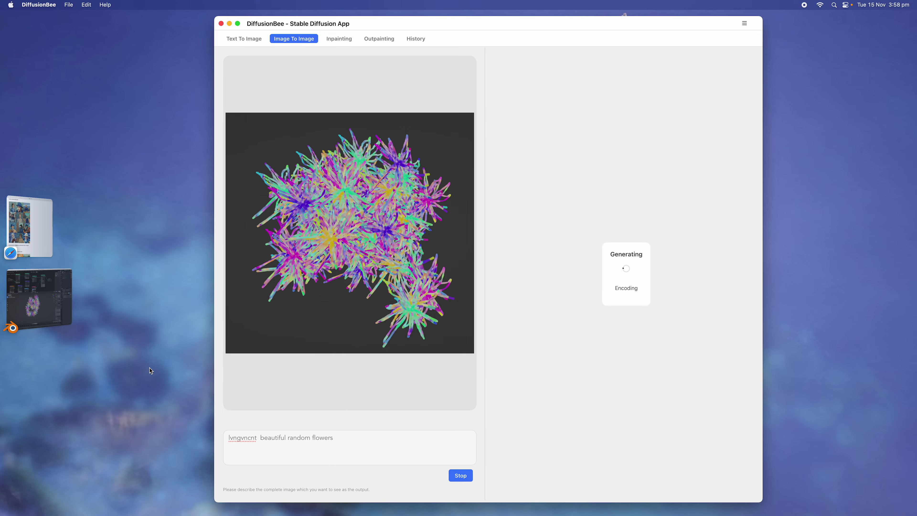
# Step: Switch to Blender and set the minimum of the Random Value node driving the instance rotation to -1 on all axes
pyautogui.click(39, 298)
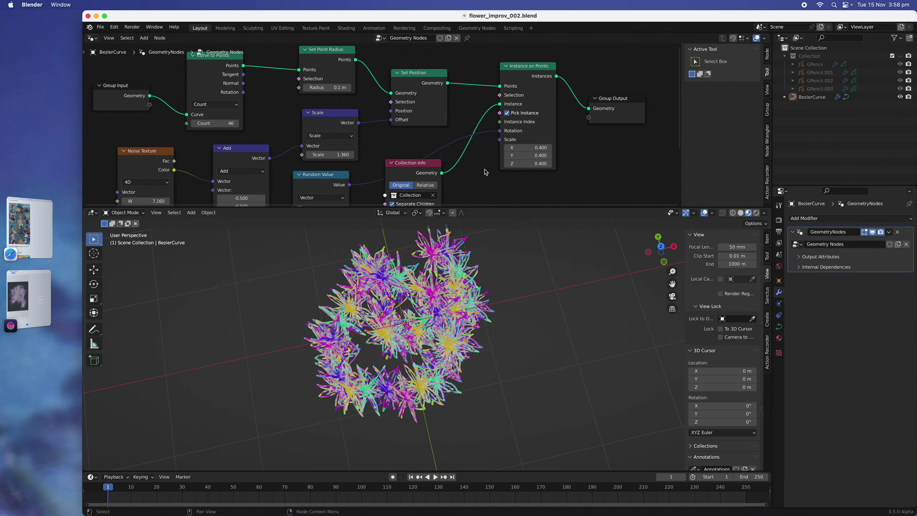
pyautogui.scroll(-5, 486, 170)
pyautogui.rightClick(488, 158)
pyautogui.click(475, 131)
pyautogui.scroll(-3, 475, 131)
pyautogui.moveTo(347, 129); pyautogui.dragTo(348, 123)
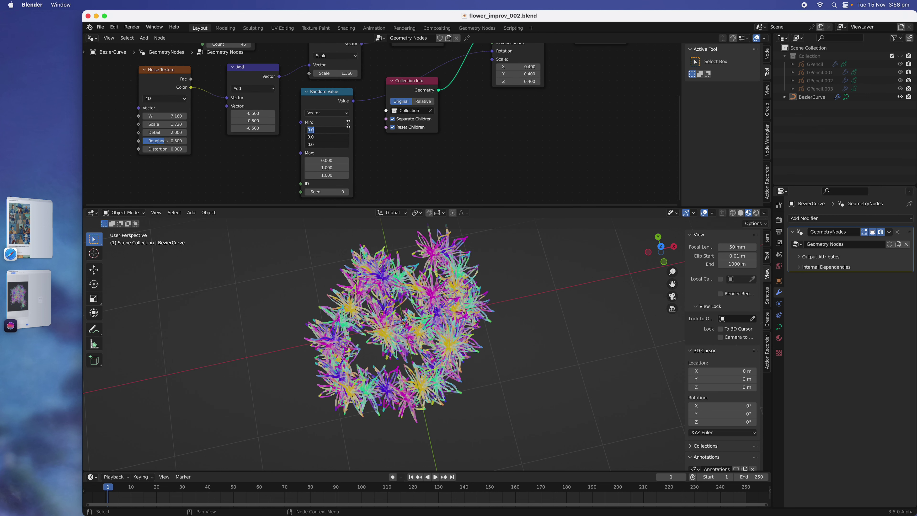
pyautogui.write('-1')
pyautogui.press('Return')
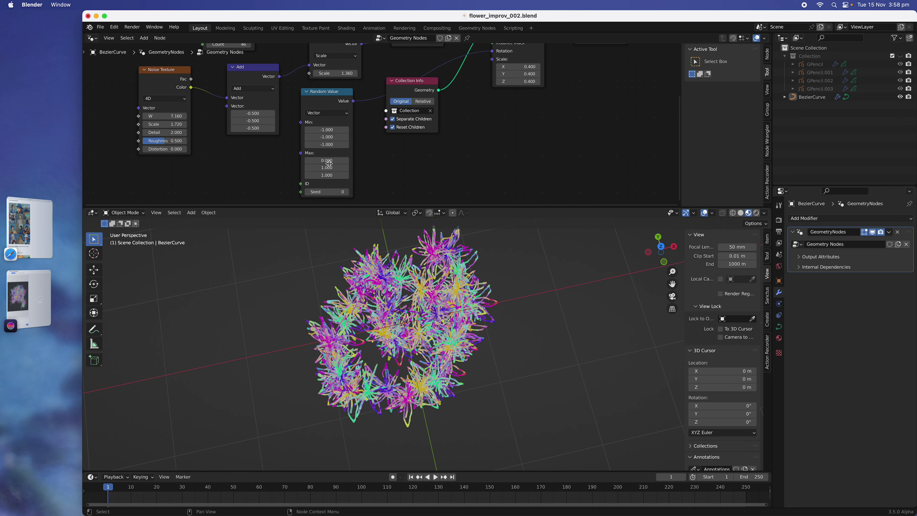
# Step: Try a maximum of 2 on all axes of the rotation's Random Value node and save the file
pyautogui.moveTo(328, 163); pyautogui.dragTo(328, 173)
pyautogui.write('2')
pyautogui.press('Return')
pyautogui.moveTo(444, 172); pyautogui.dragTo(415, 177, button='middle')
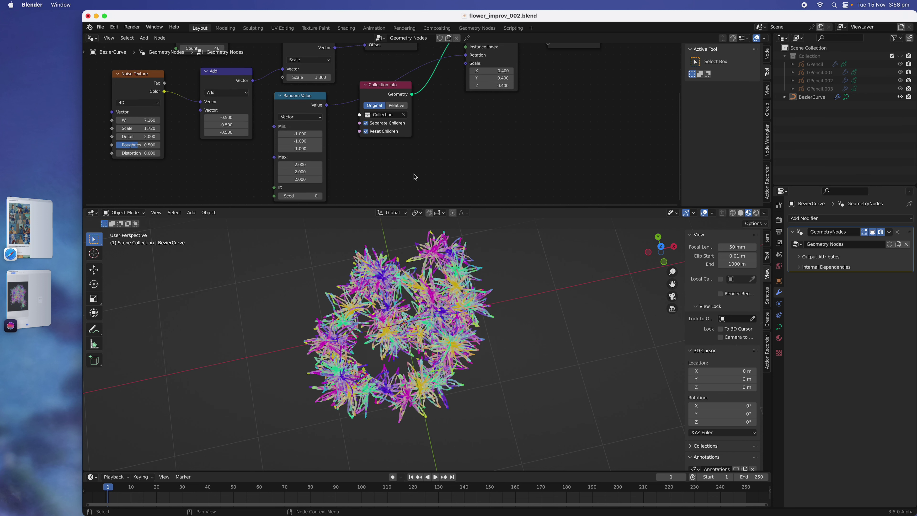
pyautogui.press('super+s')
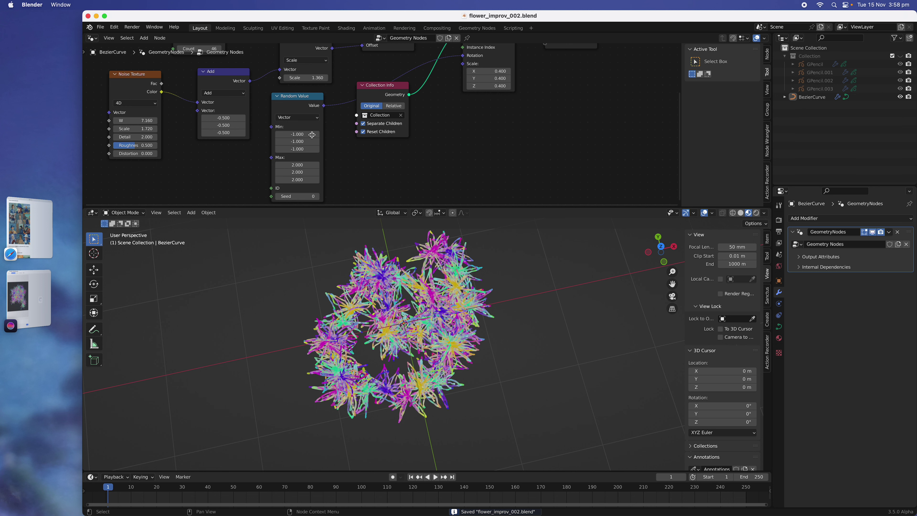
# Step: Set the maximum of the rotation's Random Value node to 1 on all axes
pyautogui.moveTo(305, 165); pyautogui.dragTo(305, 180)
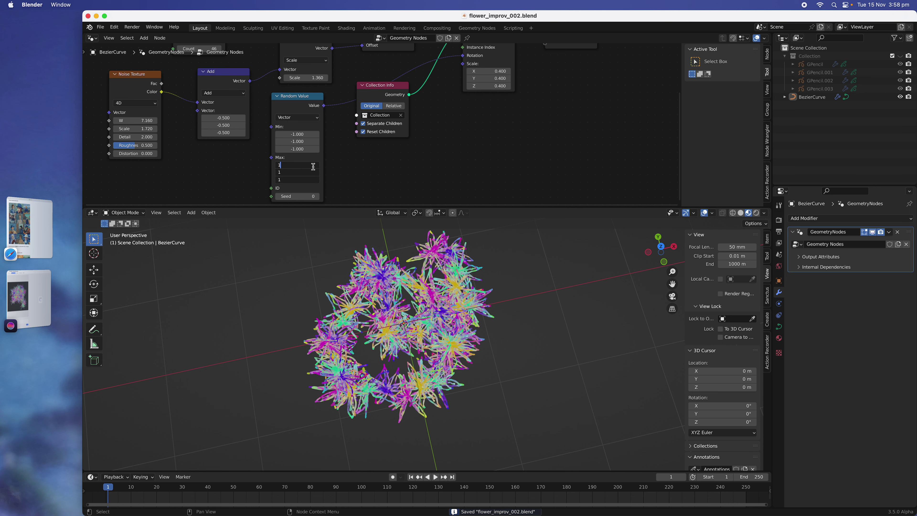
pyautogui.write('1')
pyautogui.press('Return')
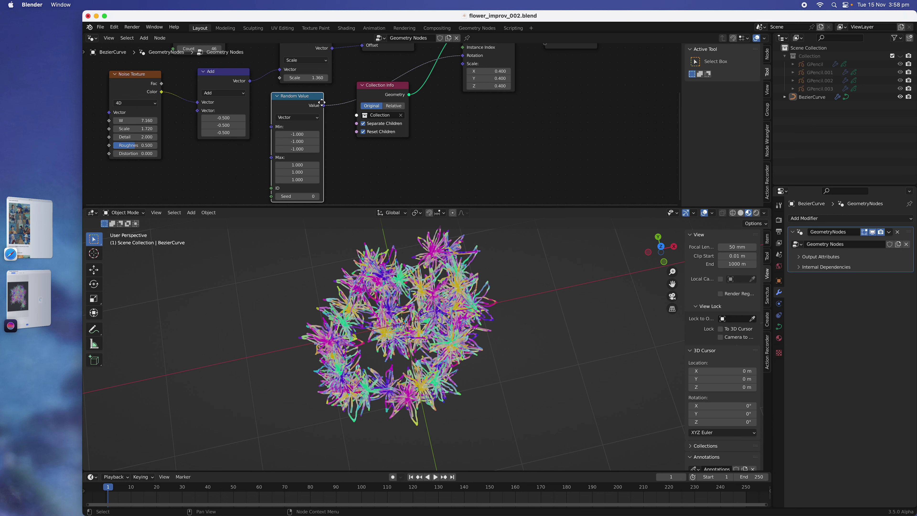
# Step: Duplicate the Random Value node, place the copy below Instance on Points, and change it to Float with a minimum of 0.2
pyautogui.hotkey('shift', 'd')
pyautogui.click(502, 129)
pyautogui.click(480, 144)
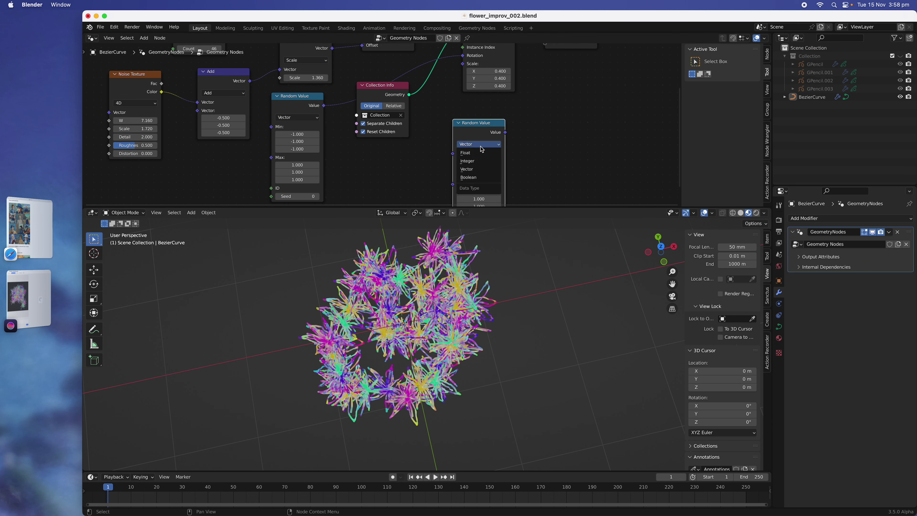
pyautogui.click(481, 152)
pyautogui.click(486, 152)
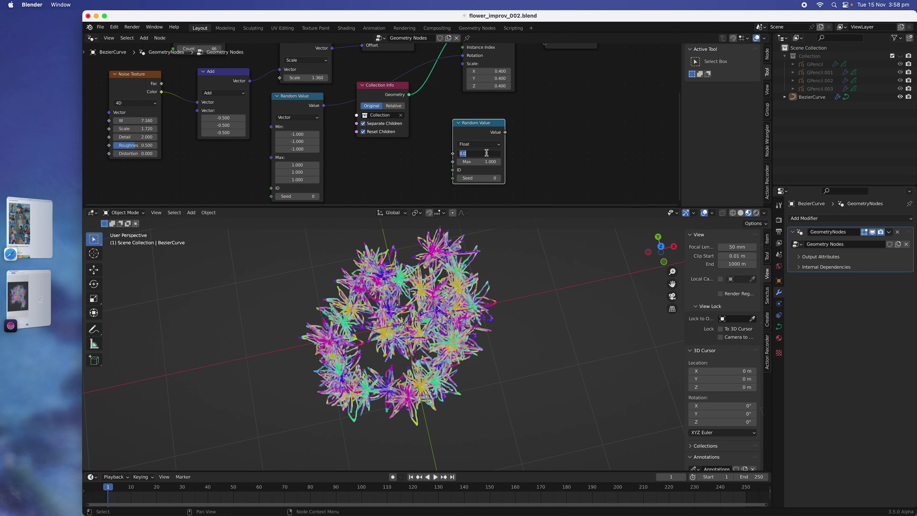
pyautogui.write('0.2')
pyautogui.press('Return')
# Step: Connect the Float Random Value to the Scale input of Instance on Points, set its maximum to 0.7, and save the file
pyautogui.moveTo(505, 133); pyautogui.dragTo(463, 64)
pyautogui.click(479, 162)
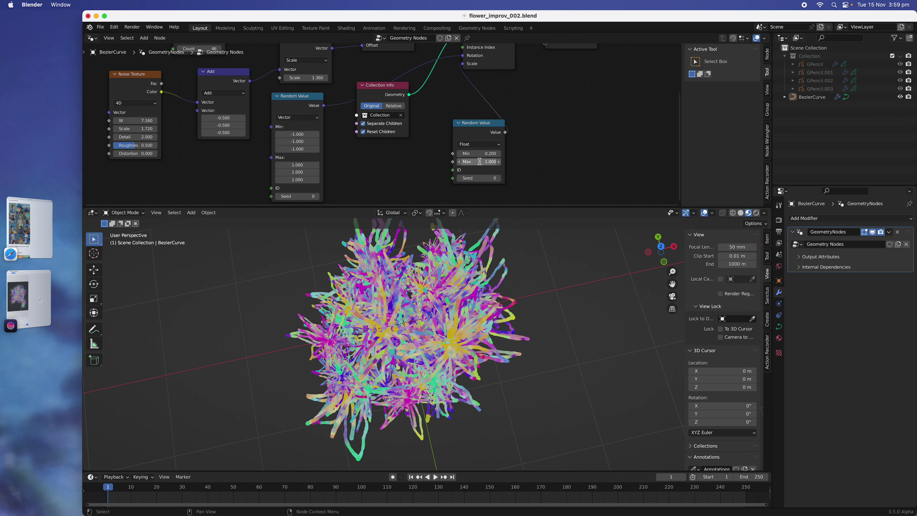
pyautogui.write('0.7')
pyautogui.press('Return')
pyautogui.moveTo(528, 269); pyautogui.dragTo(476, 306, button='middle')
pyautogui.moveTo(442, 339); pyautogui.dragTo(347, 398, button='middle')
pyautogui.moveTo(455, 326); pyautogui.dragTo(412, 326, button='middle')
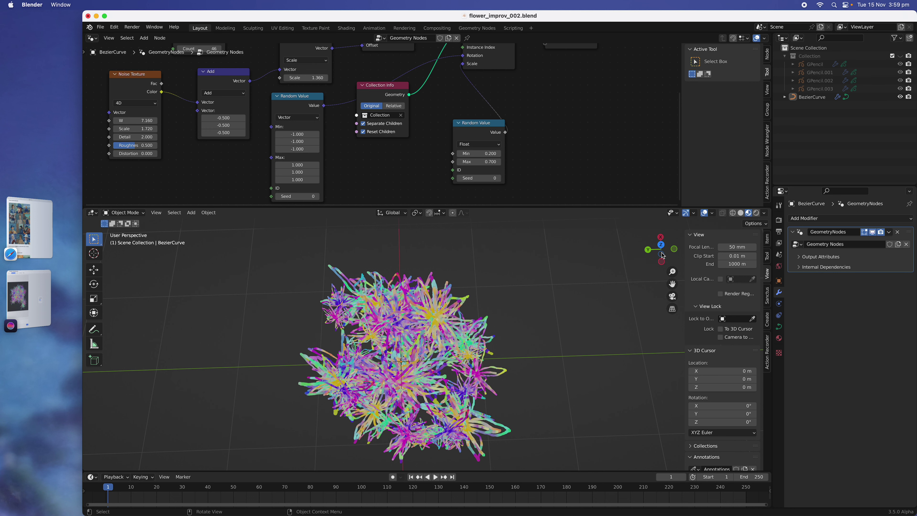
pyautogui.press('KP_5')
pyautogui.press('cmd+s')
# Step: Hide the viewport gizmos and overlays and enlarge the 3D viewport around the flowers
pyautogui.moveTo(433, 366); pyautogui.dragTo(335, 290, button='middle')
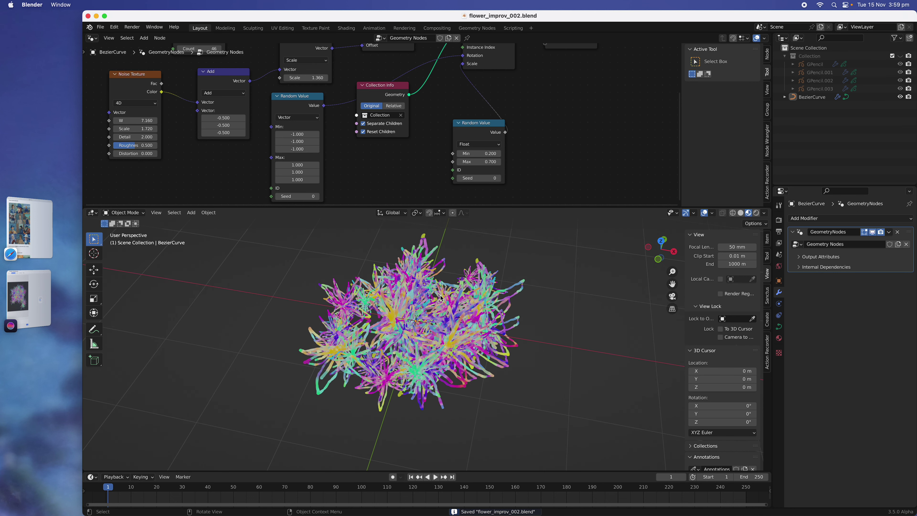
pyautogui.moveTo(419, 303); pyautogui.dragTo(435, 310, button='middle')
pyautogui.click(685, 213)
pyautogui.click(704, 213)
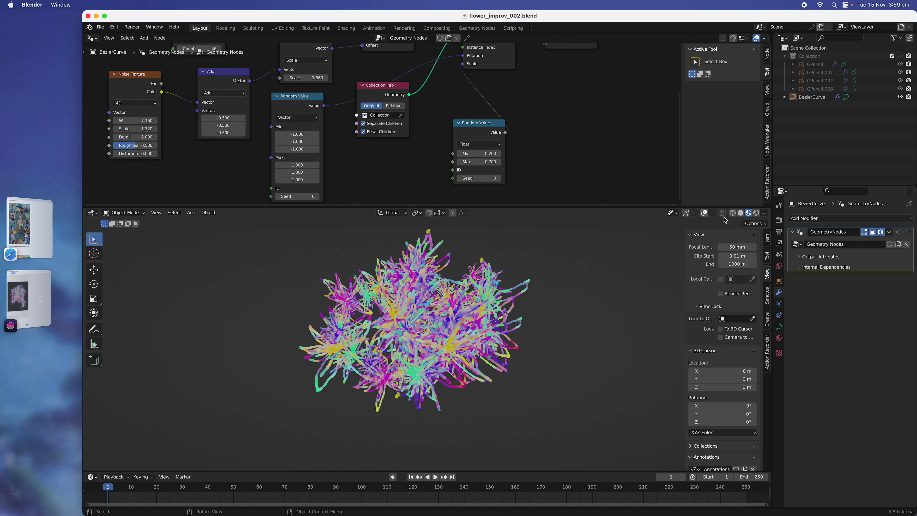
pyautogui.moveTo(572, 207); pyautogui.dragTo(579, 123)
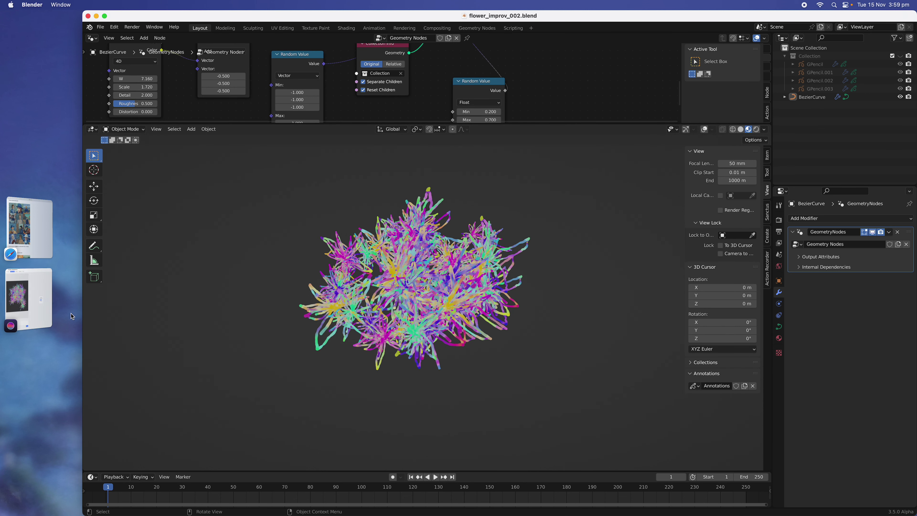
# Step: Capture a screenshot of just the flower cluster in the viewport and save the Blender file
pyautogui.scroll(2, 127, 311)
pyautogui.moveTo(385, 317); pyautogui.dragTo(402, 336, button='middle')
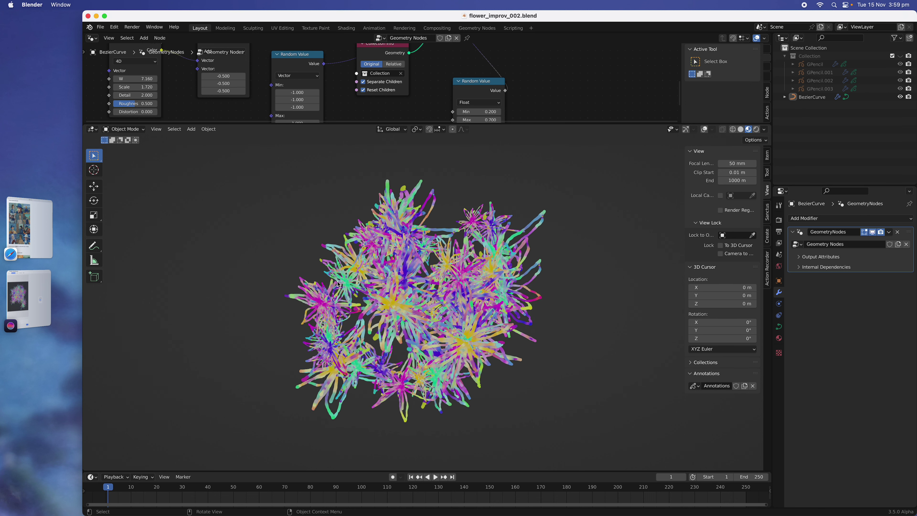
pyautogui.press('super+shift+4')
pyautogui.moveTo(270, 166); pyautogui.dragTo(557, 429)
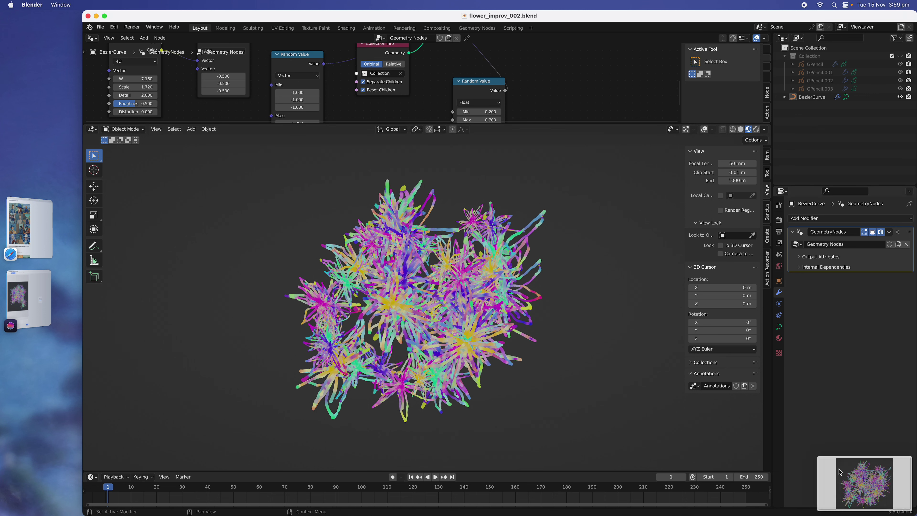
pyautogui.press('super+s')
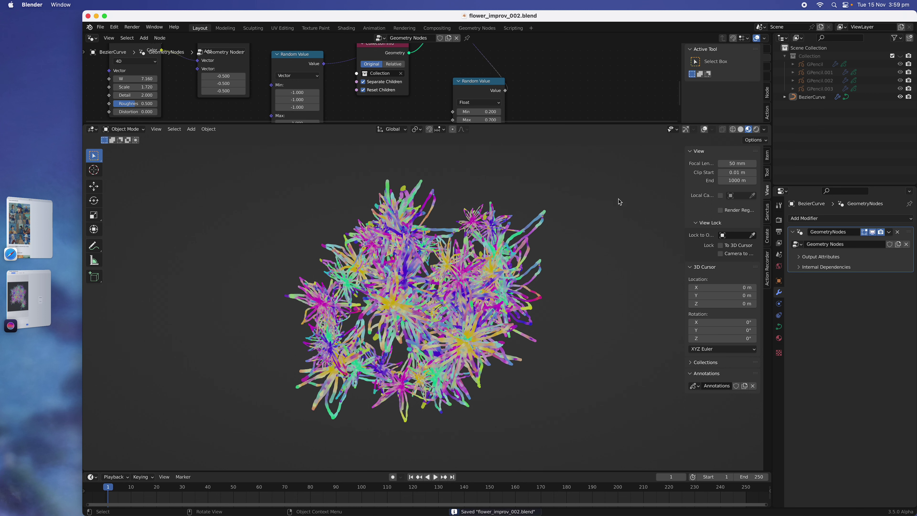
# Step: Switch to DiffusionBee to check the image generation, and return to Blender
pyautogui.scroll(-4, 491, 90)
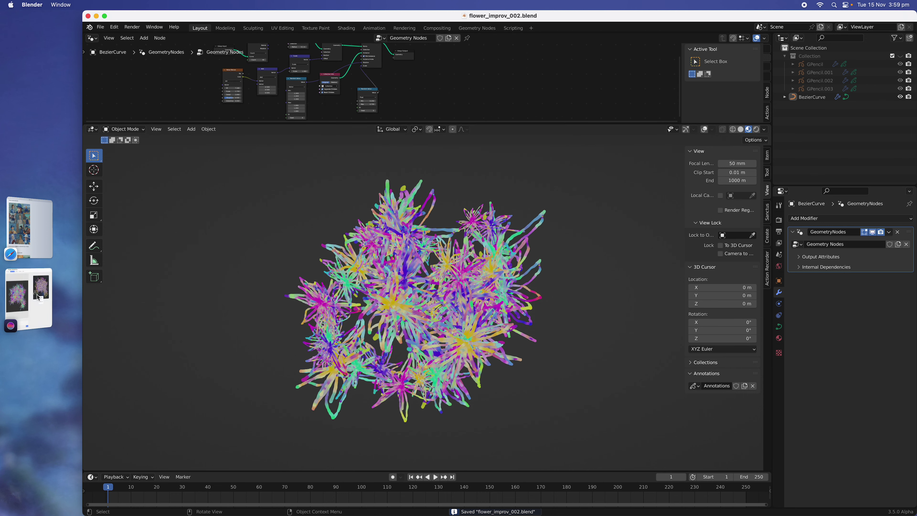
pyautogui.click(44, 298)
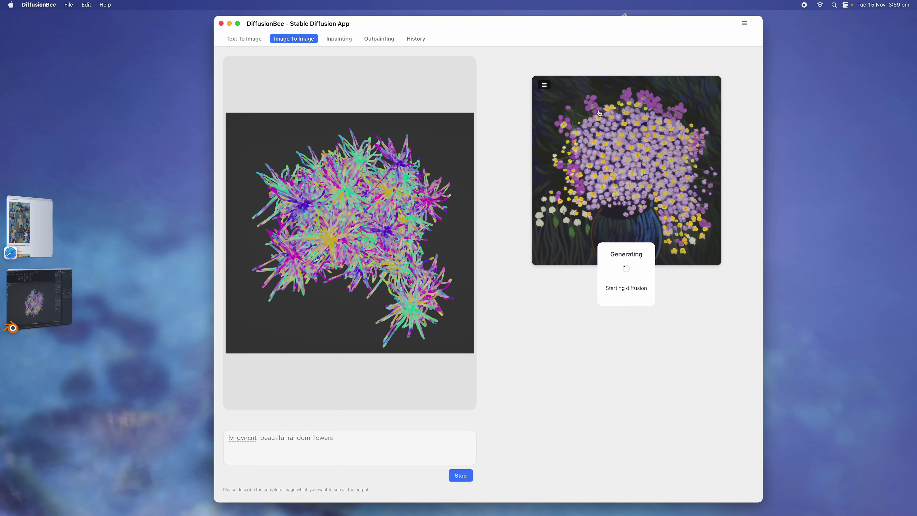
pyautogui.click(62, 325)
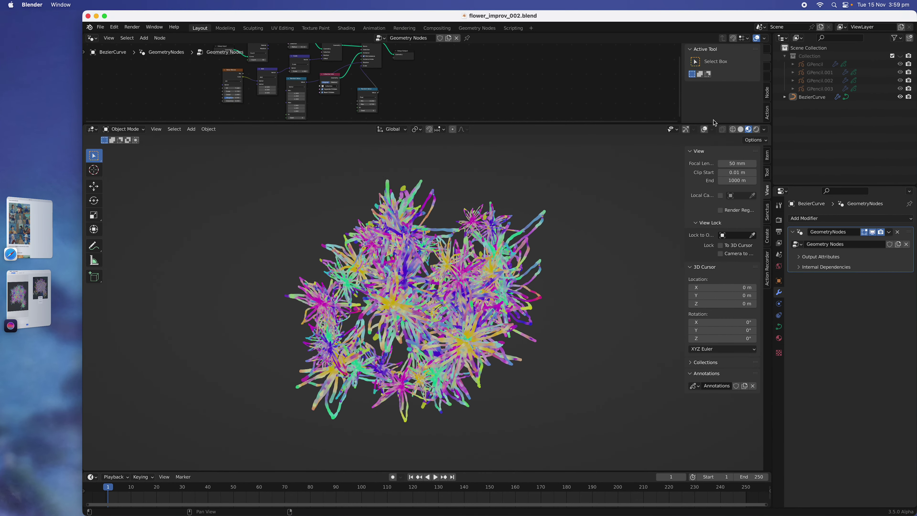
# Step: Show the viewport gizmos and overlays again and select the flower curve object
pyautogui.click(685, 129)
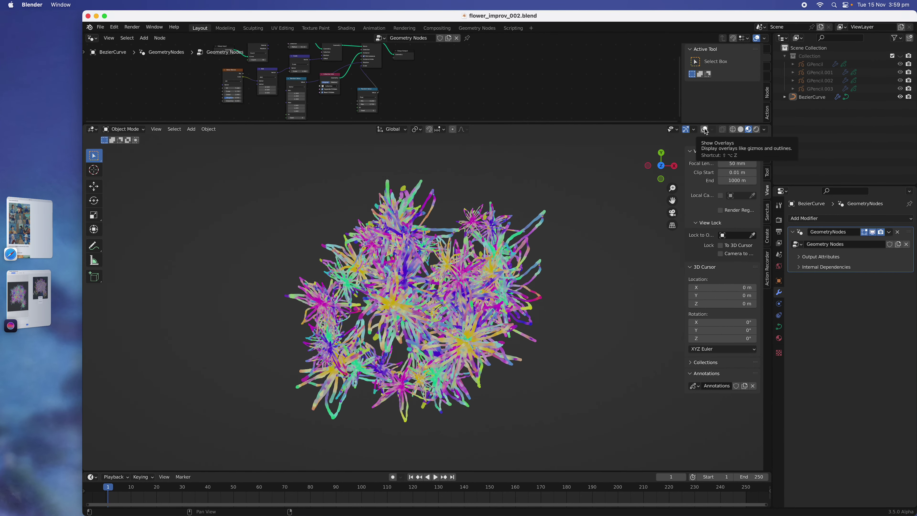
pyautogui.click(452, 260)
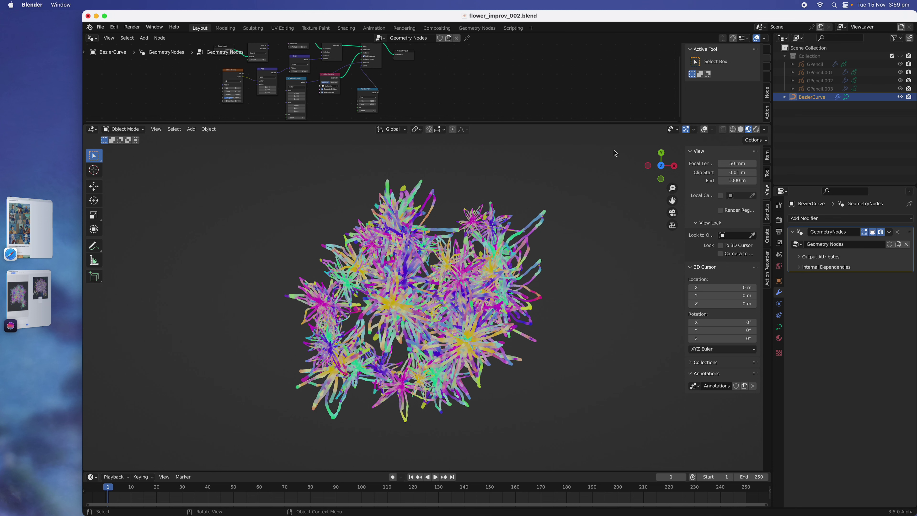
pyautogui.click(704, 130)
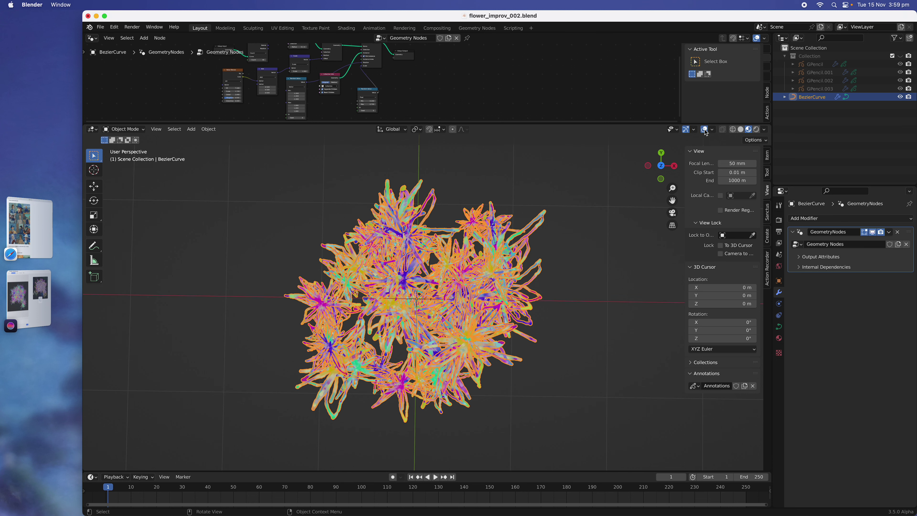
# Step: Enter Edit Mode on the BezierCurve and delete all of its vertices
pyautogui.click(131, 129)
pyautogui.click(132, 147)
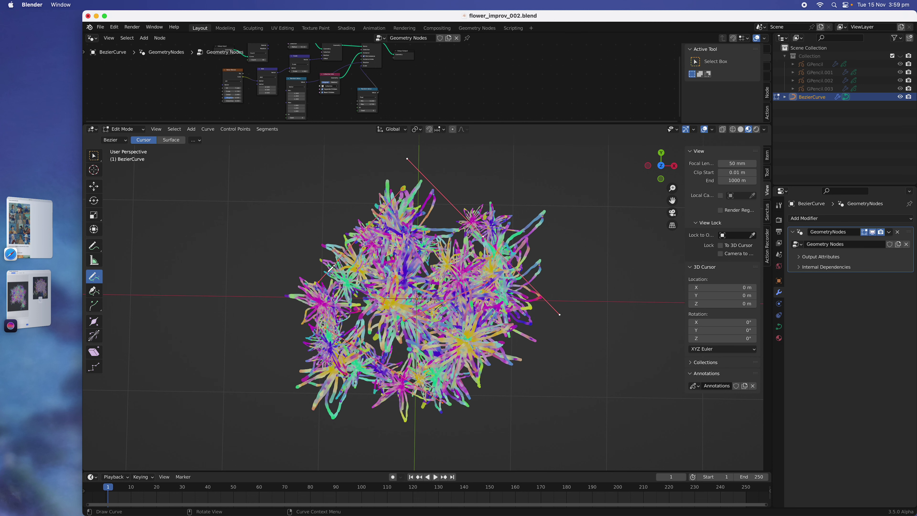
pyautogui.press('x')
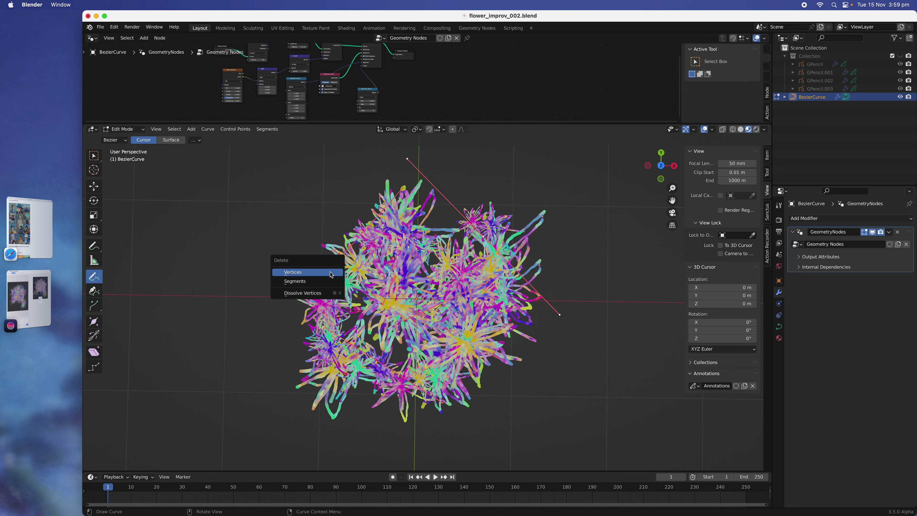
pyautogui.click(330, 272)
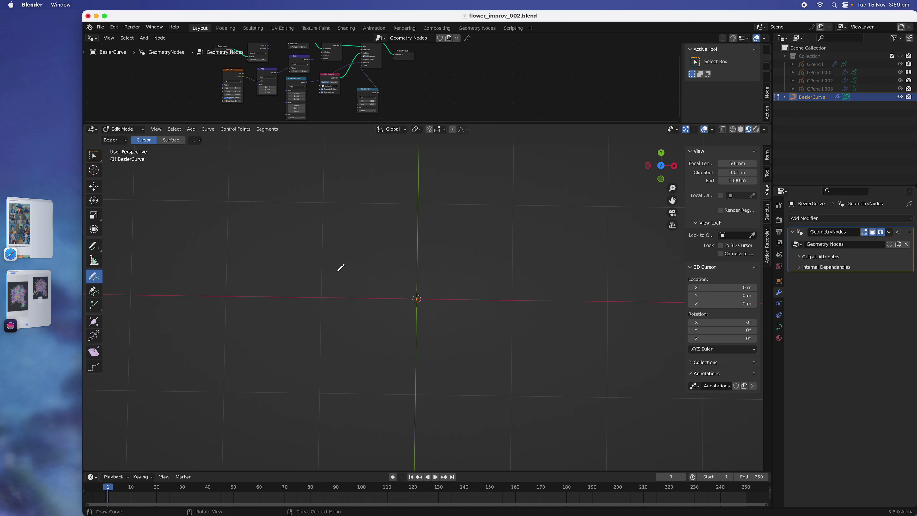
# Step: Draw a freehand, roughly circular curve around the origin in Bottom Orthographic view to form a wreath of flowers
pyautogui.click(660, 165)
pyautogui.scroll(-2, 338, 264)
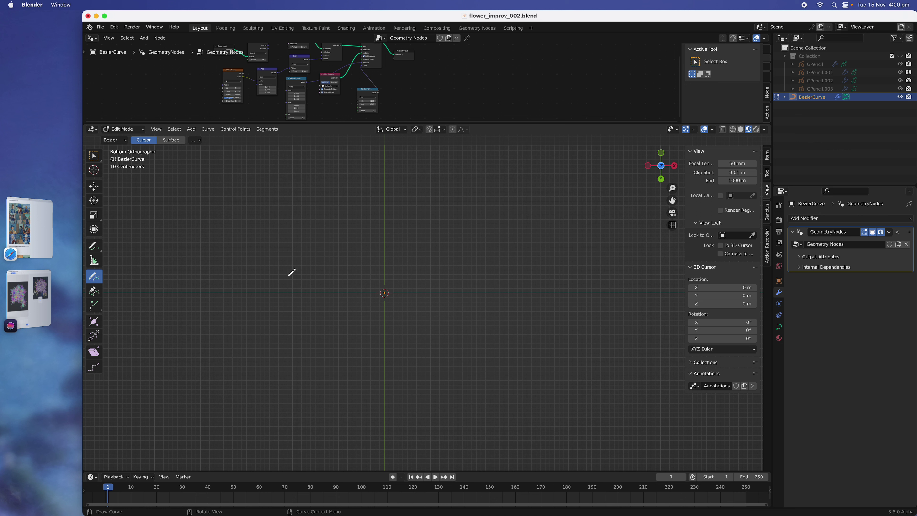
pyautogui.moveTo(335, 250)
pyautogui.mouseDown()
pyautogui.moveTo(318, 296)
pyautogui.moveTo(381, 358)
pyautogui.moveTo(475, 309)
pyautogui.moveTo(440, 234)
pyautogui.moveTo(352, 232)
pyautogui.moveTo(329, 251)
pyautogui.mouseUp()
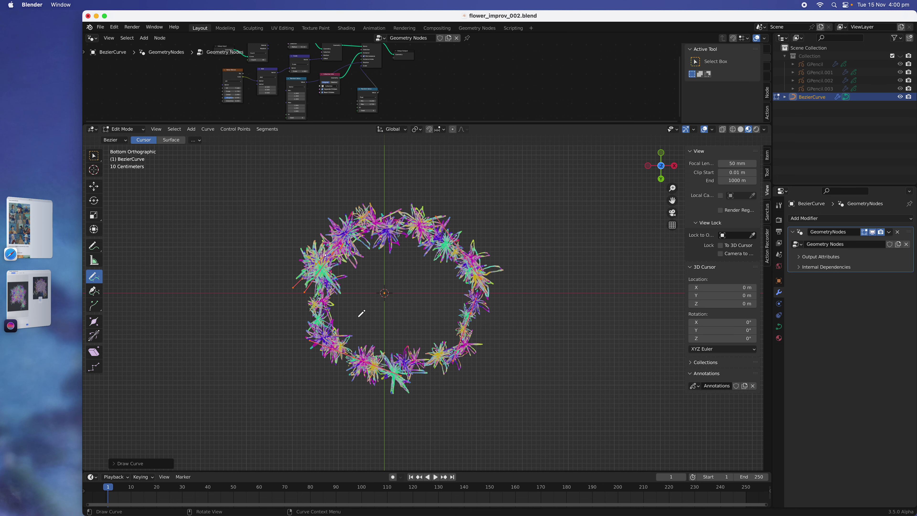
# Step: Draw freehand curves for a smiling mouth and two eyes inside the flower wreath, and return to Object Mode
pyautogui.moveTo(406, 333); pyautogui.dragTo(433, 313)
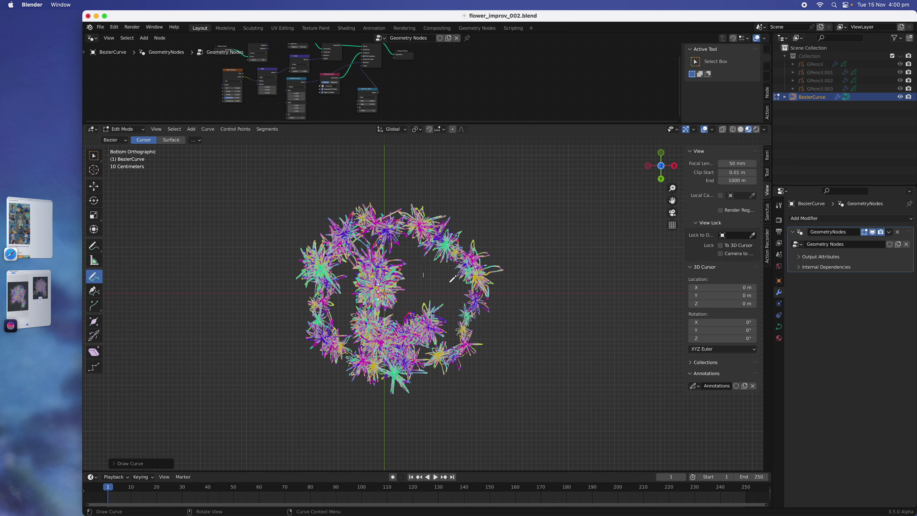
pyautogui.click(123, 129)
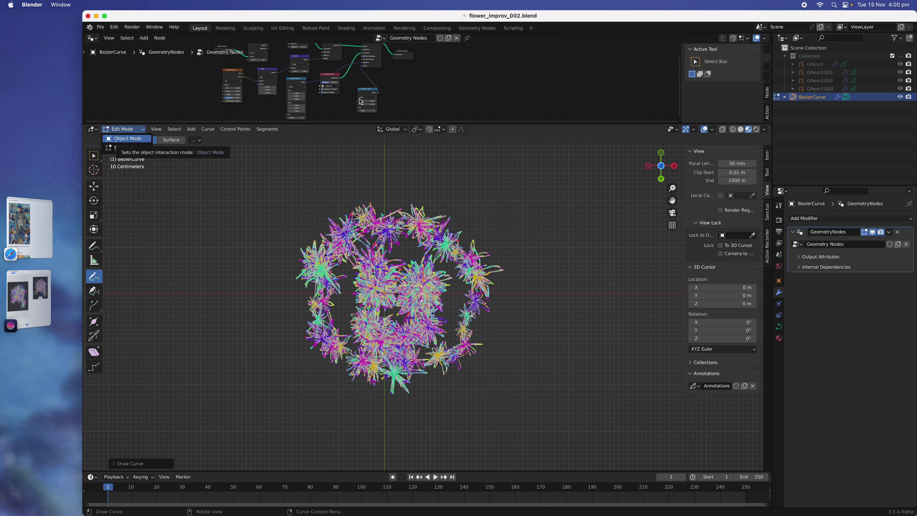
pyautogui.click(126, 137)
# Step: Set the Random Value node that drives the instance scale to Min 0.1 and Max 0.2, and deselect the curve
pyautogui.scroll(2, 388, 94)
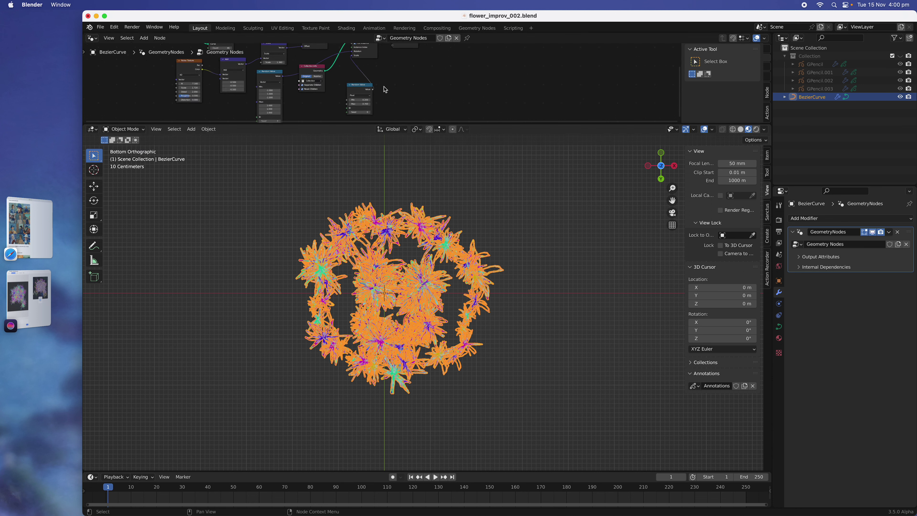
pyautogui.scroll(3, 382, 98)
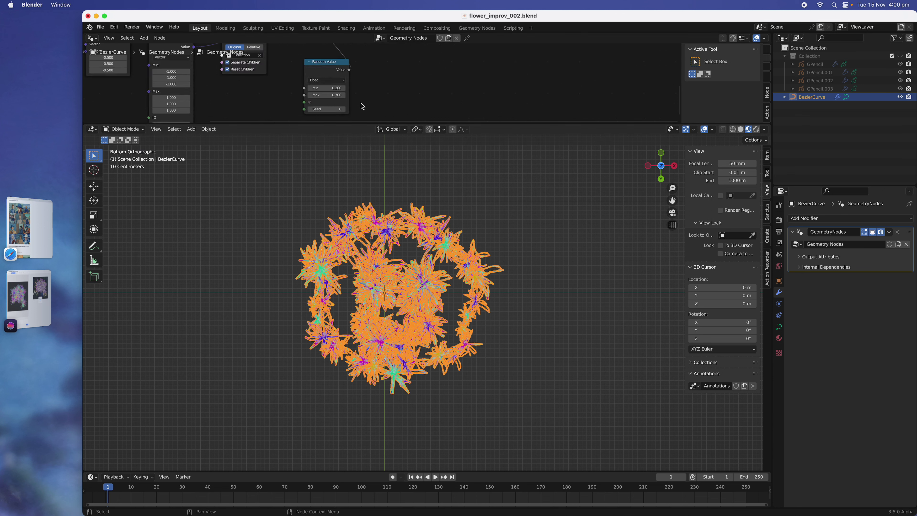
pyautogui.click(333, 95)
pyautogui.write('.7')
pyautogui.press('Return')
pyautogui.click(331, 88)
pyautogui.write('.1')
pyautogui.press('Return')
pyautogui.doubleClick(329, 95)
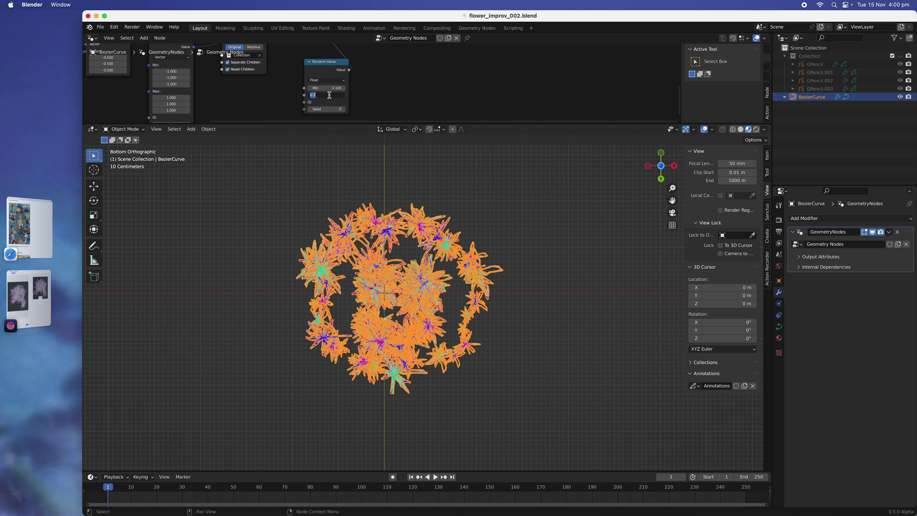
pyautogui.write('.2')
pyautogui.press('Return')
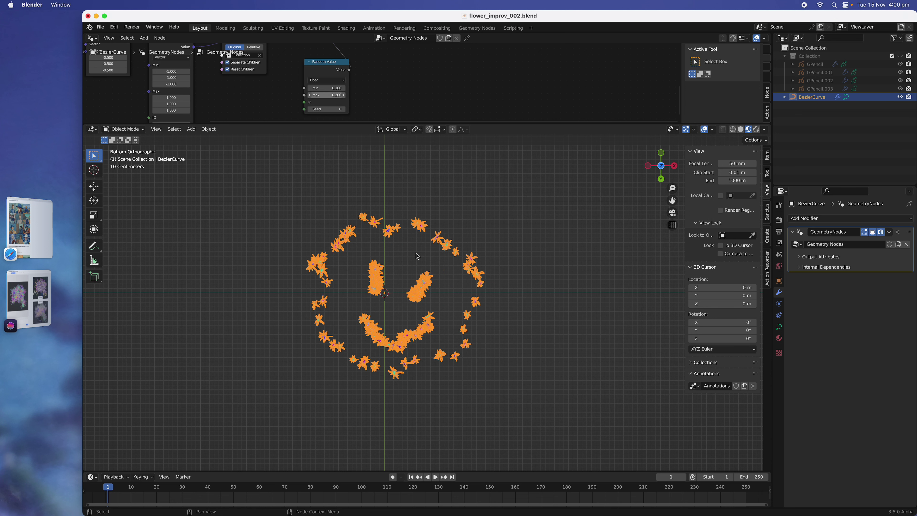
pyautogui.scroll(2, 417, 255)
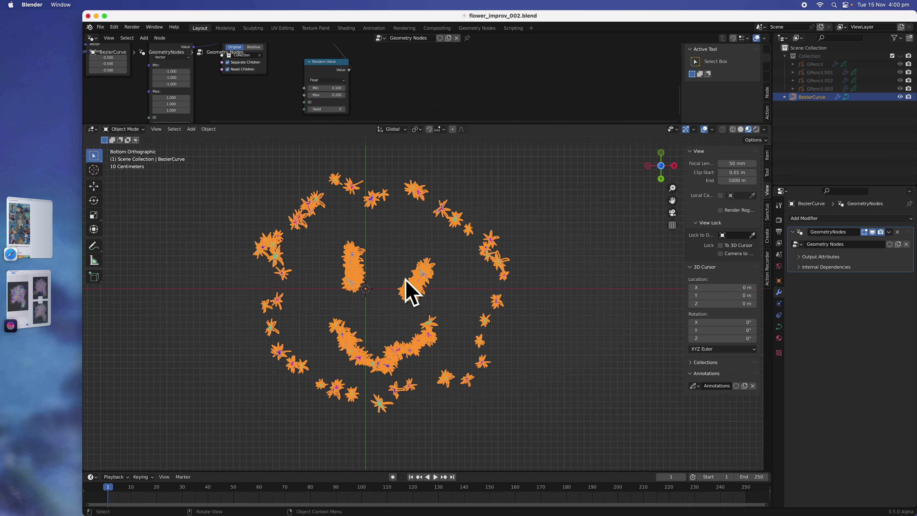
pyautogui.hotkey('alt', 'a')
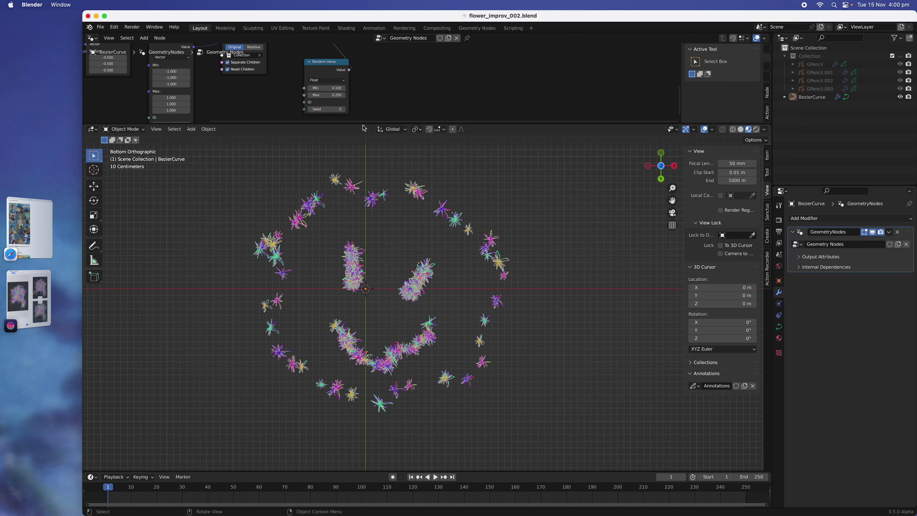
# Step: Try a Max of 0.5 on the scale's Random Value node, and settle on 0.3
pyautogui.click(333, 94)
pyautogui.write('.5')
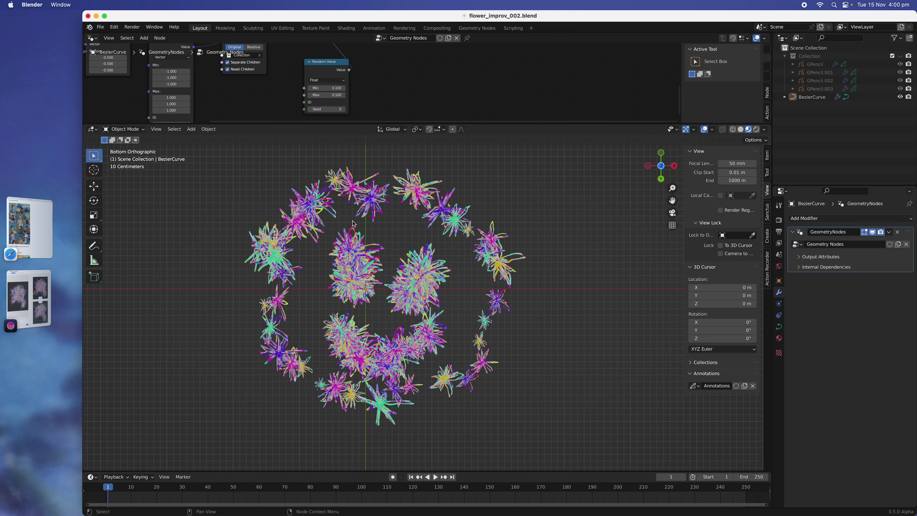
pyautogui.click(328, 95)
pyautogui.write('0.3')
pyautogui.press('Return')
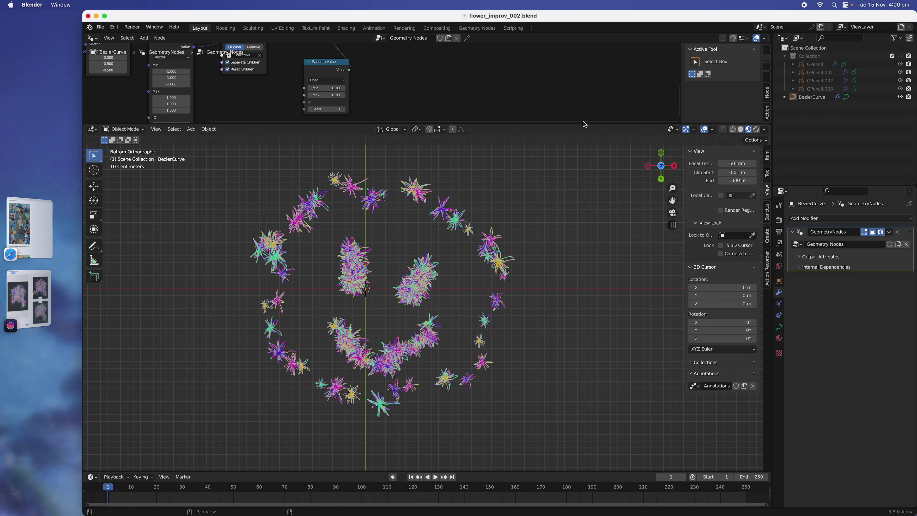
# Step: Enlarge the node editor and try the Evaluated mode on the Curve to Points node
pyautogui.moveTo(575, 122); pyautogui.dragTo(389, 144)
pyautogui.moveTo(389, 142); pyautogui.dragTo(465, 157, button='middle')
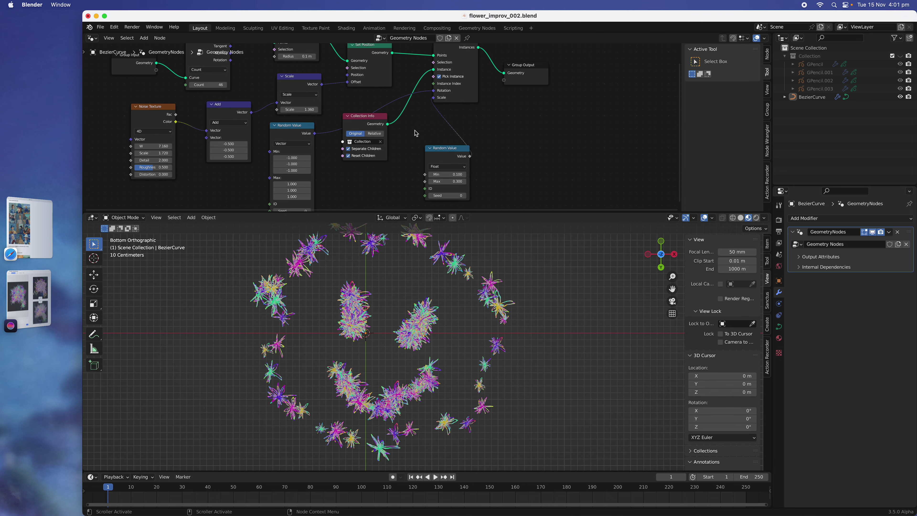
pyautogui.moveTo(415, 133); pyautogui.dragTo(482, 170, button='middle')
pyautogui.scroll(1, 385, 146)
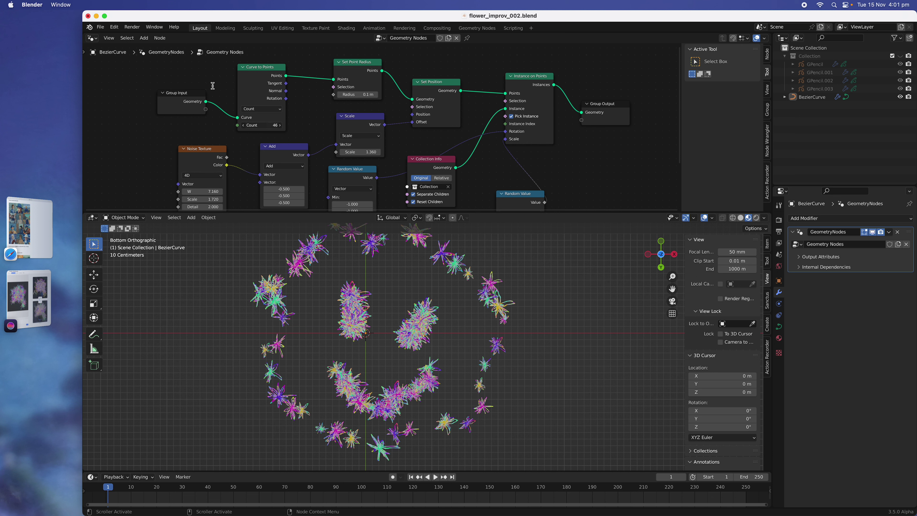
pyautogui.click(252, 109)
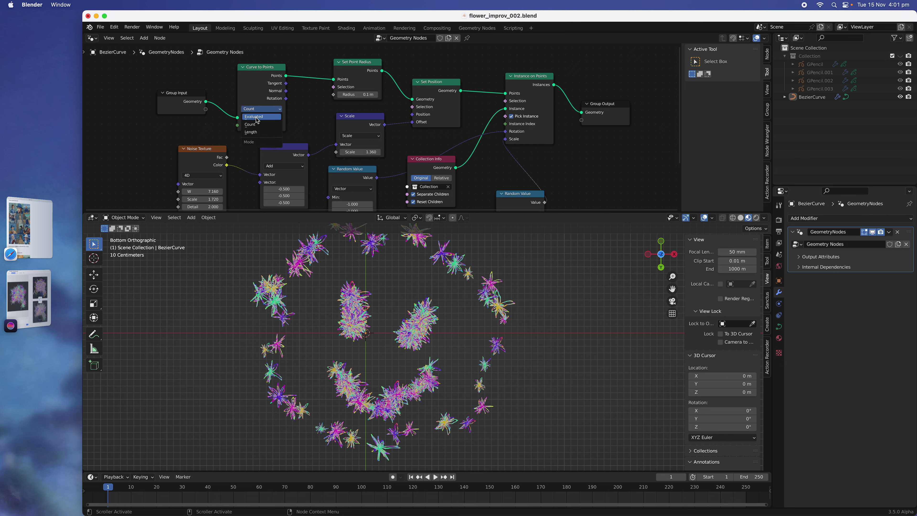
pyautogui.click(257, 116)
pyautogui.click(262, 113)
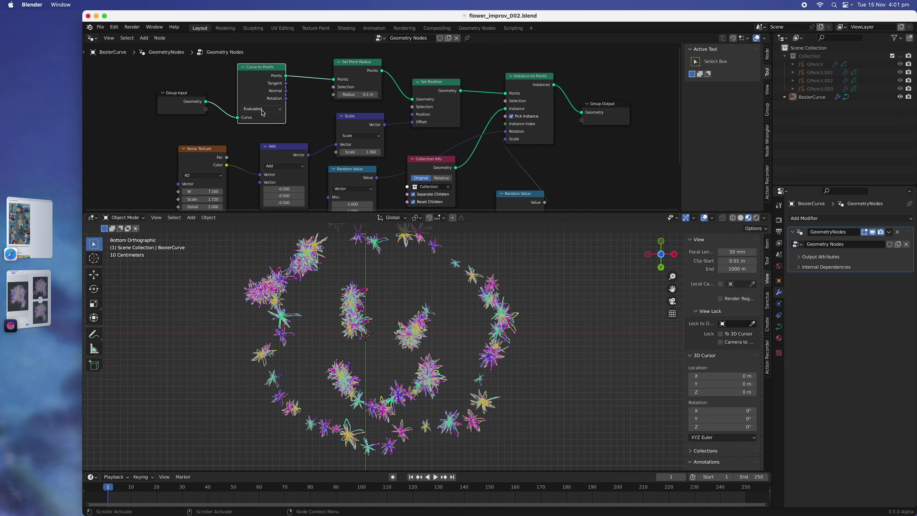
# Step: Switch the Curve to Points node to Length mode, trying a length of 0.3 m and settling on 0.1 m
pyautogui.click(263, 110)
pyautogui.click(260, 125)
pyautogui.click(260, 126)
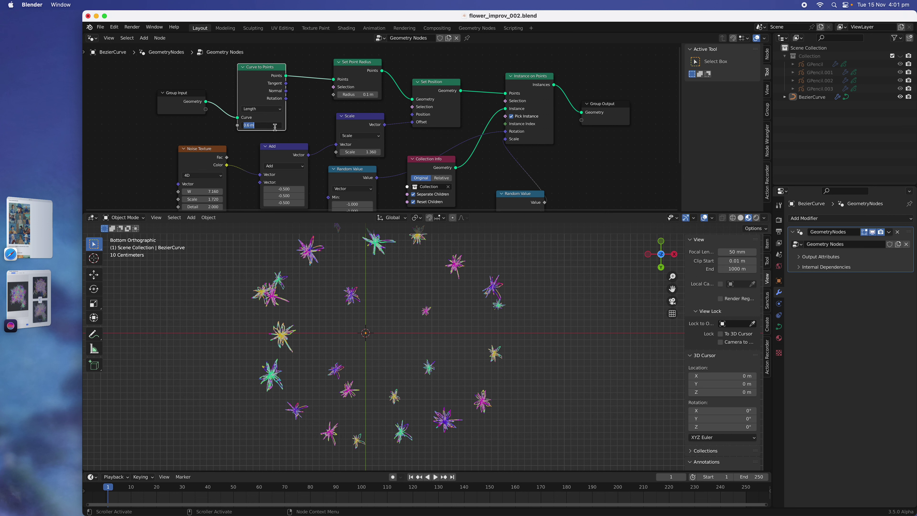
pyautogui.write('0.3')
pyautogui.press('Return')
pyautogui.click(275, 127)
pyautogui.write('0.1')
pyautogui.press('Return')
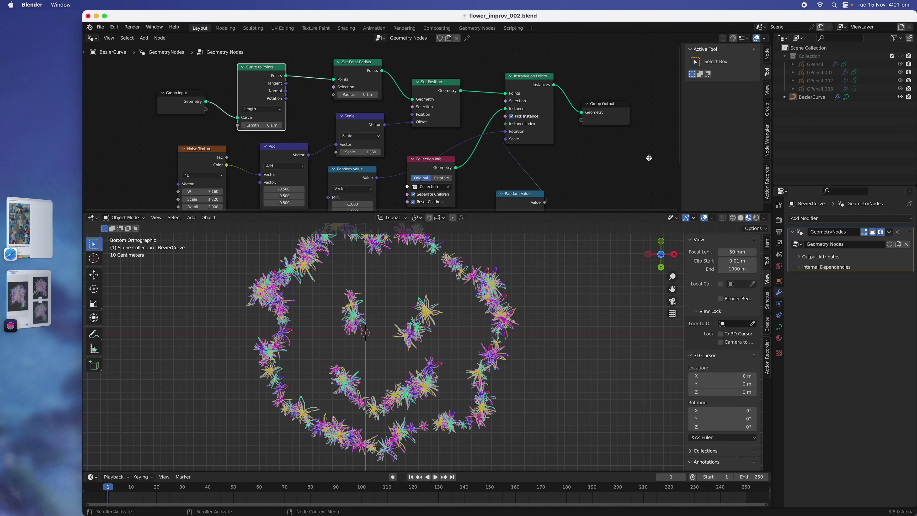
# Step: Enlarge the 3D viewport, hide its gizmos and overlays, and save the file
pyautogui.moveTo(688, 212); pyautogui.dragTo(689, 159)
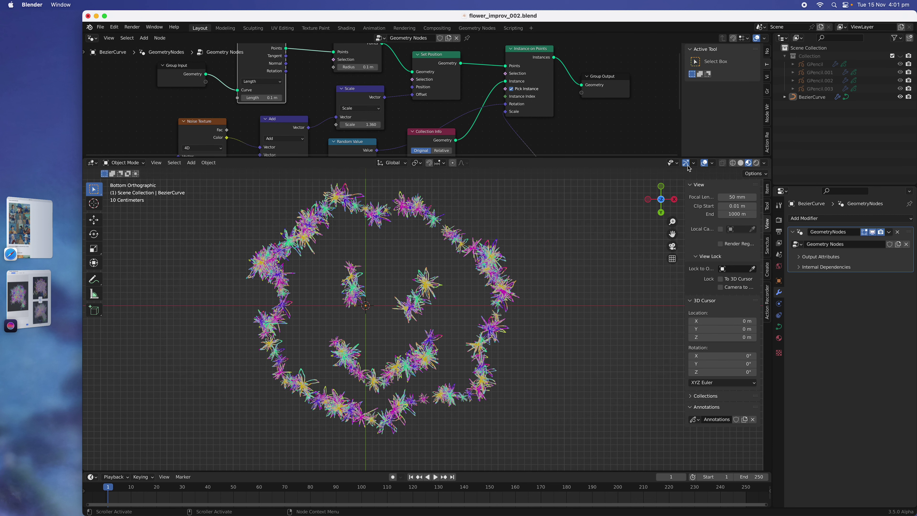
pyautogui.click(704, 163)
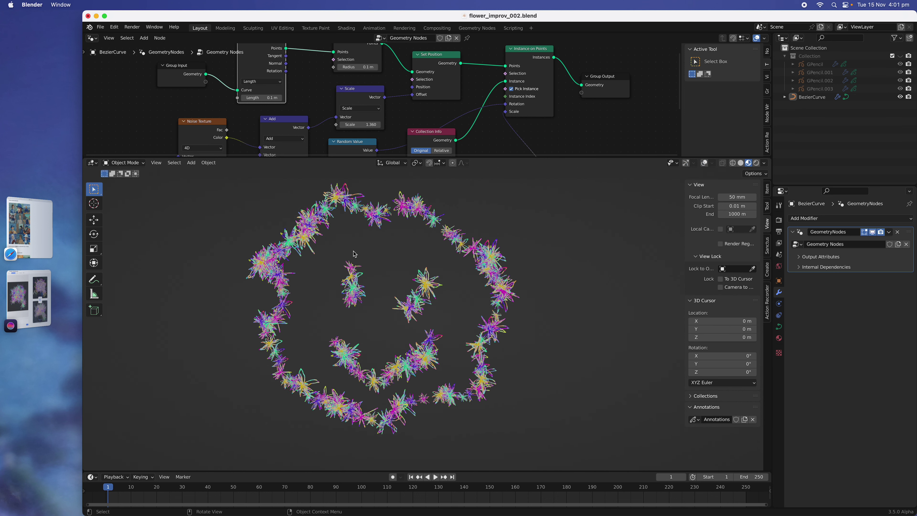
pyautogui.press('super+s')
# Step: Set the Scale node's factor to 0.8 and capture a screenshot of the flower smiley face in the viewport
pyautogui.click(358, 124)
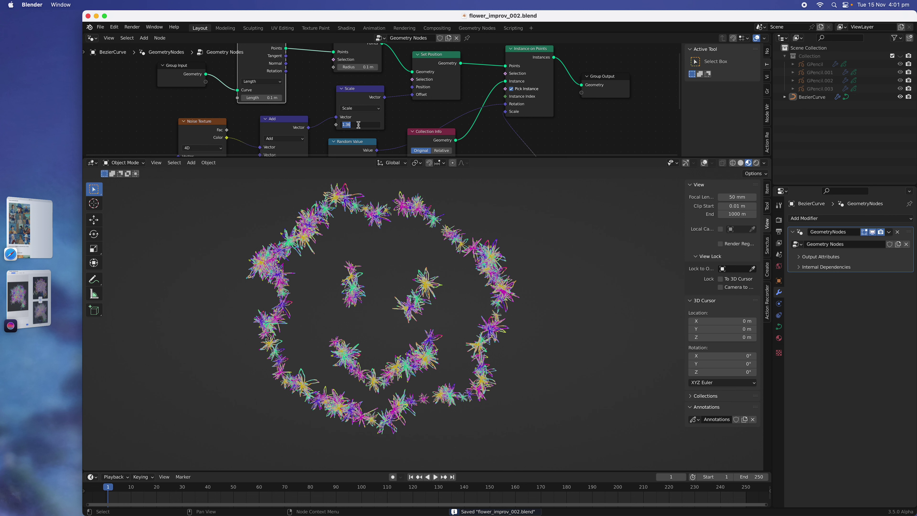
pyautogui.write('0.8')
pyautogui.press('Return')
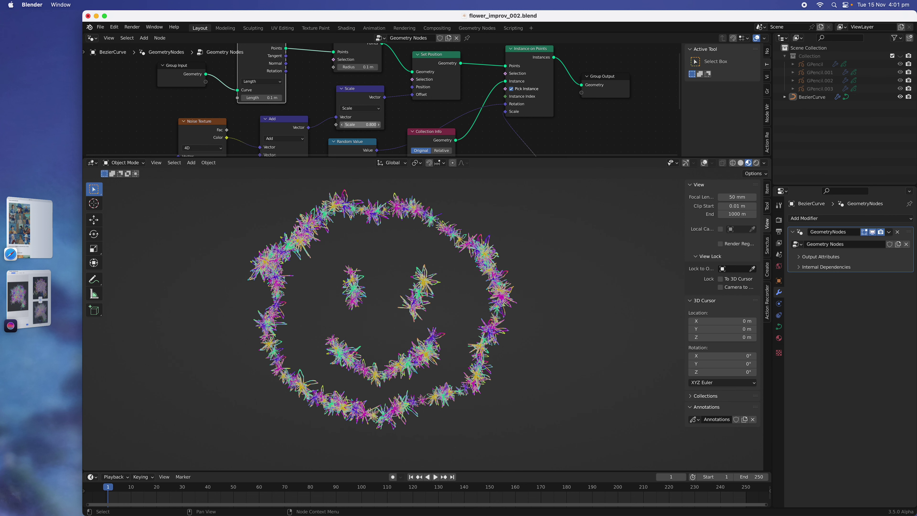
pyautogui.moveTo(234, 184); pyautogui.dragTo(531, 439)
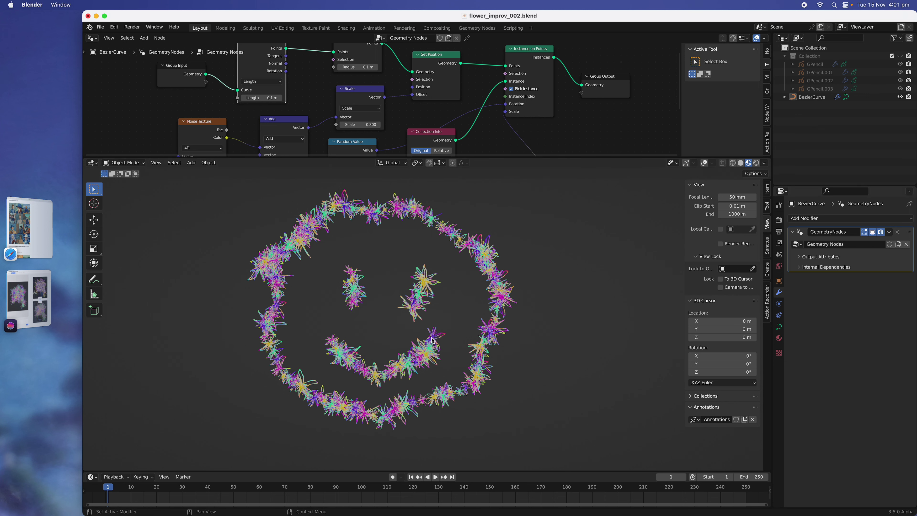
# Step: Switch to DiffusionBee and stop the running image generation
pyautogui.click(29, 298)
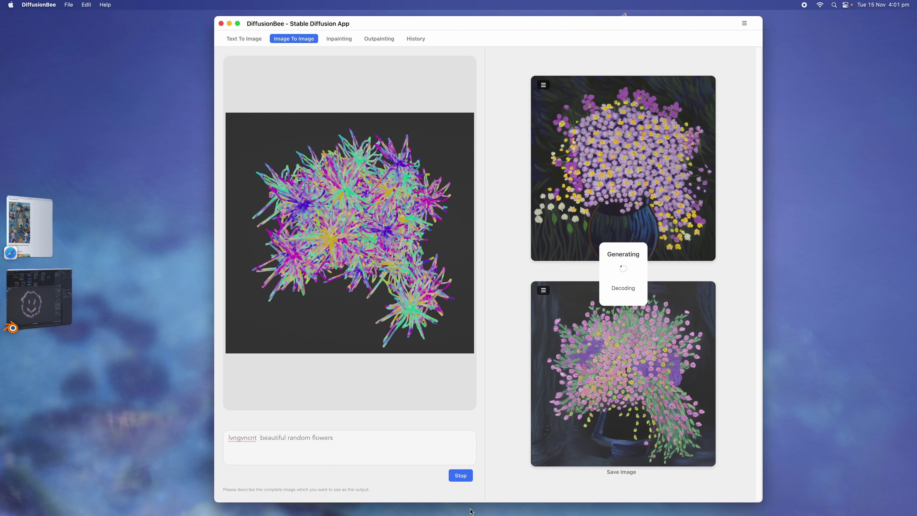
pyautogui.click(461, 476)
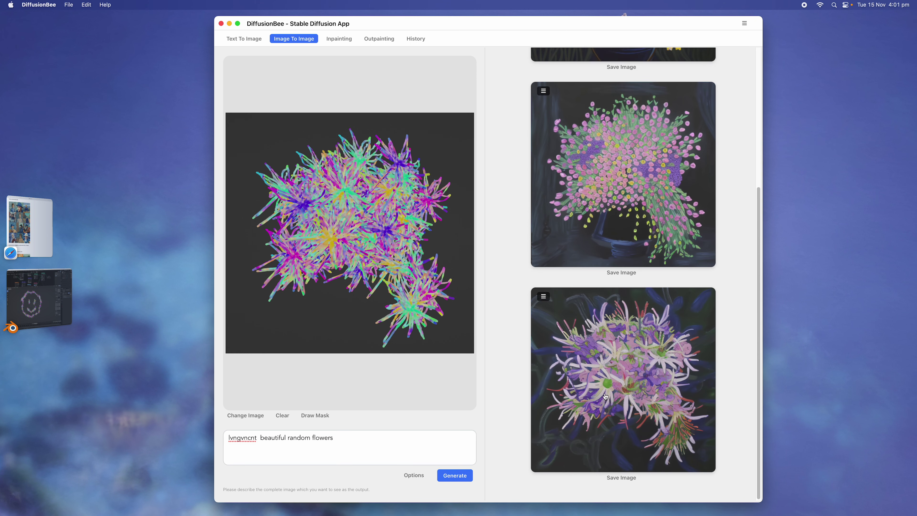
# Step: Replace the input image with the new smiley face screenshot from the Desktop and generate images from it
pyautogui.click(247, 418)
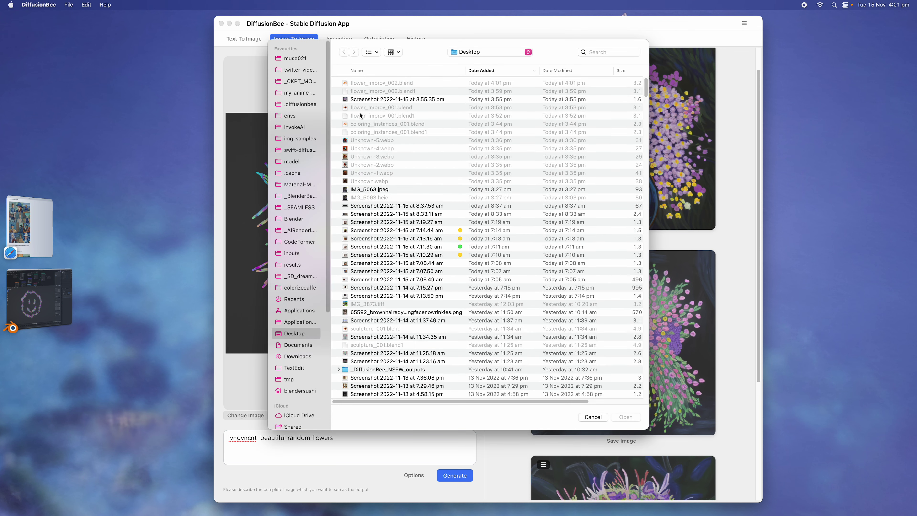
pyautogui.click(363, 84)
pyautogui.press('space')
pyautogui.press('space')
pyautogui.click(618, 418)
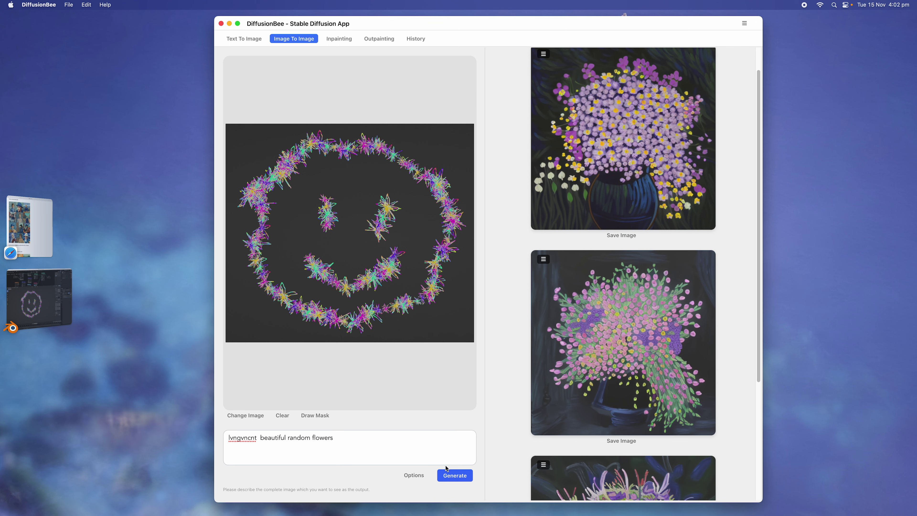
pyautogui.click(453, 476)
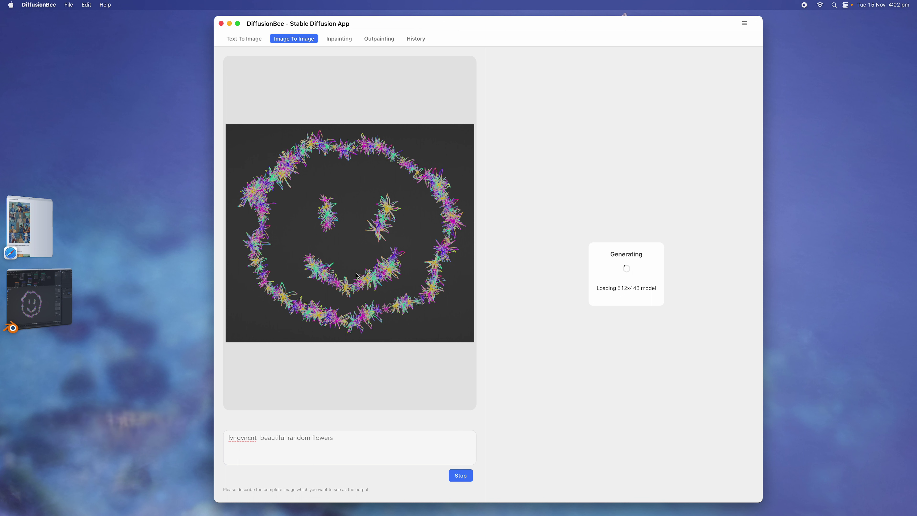
# Step: Return to Blender, save flower_improv_002.blend and quit the program
pyautogui.click(38, 298)
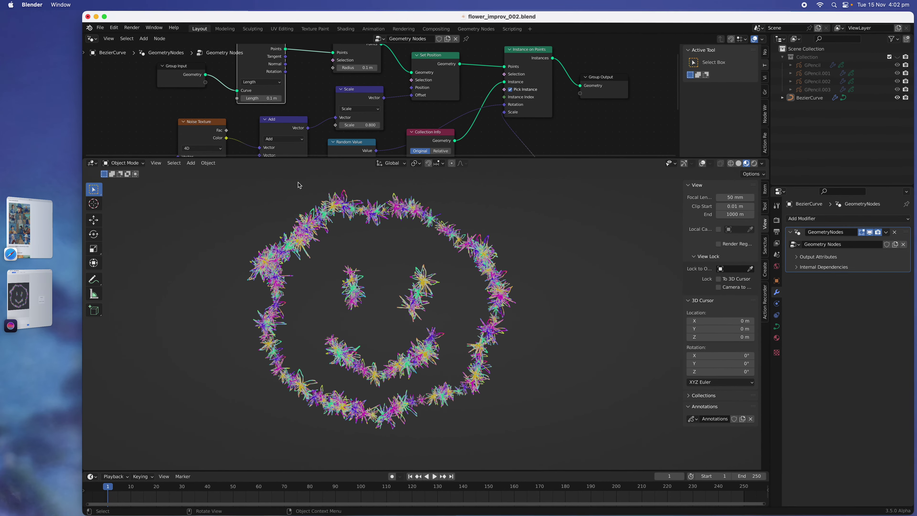
pyautogui.scroll(-1, 498, 109)
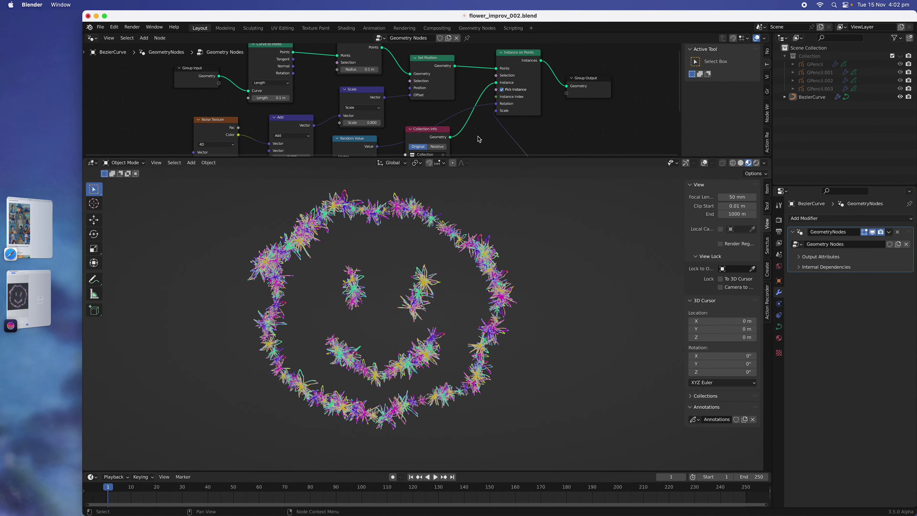
pyautogui.press('super+s')
pyautogui.press('super+q')
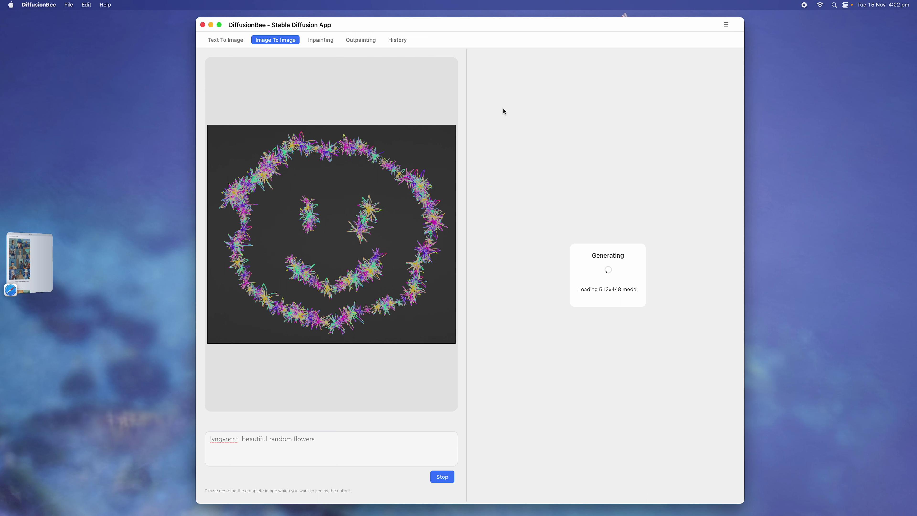
# Step: Reposition and enlarge the DiffusionBee window, and stop the generation after two smiley face images
pyautogui.moveTo(505, 28); pyautogui.dragTo(458, 27)
pyautogui.moveTo(694, 17); pyautogui.dragTo(770, 11)
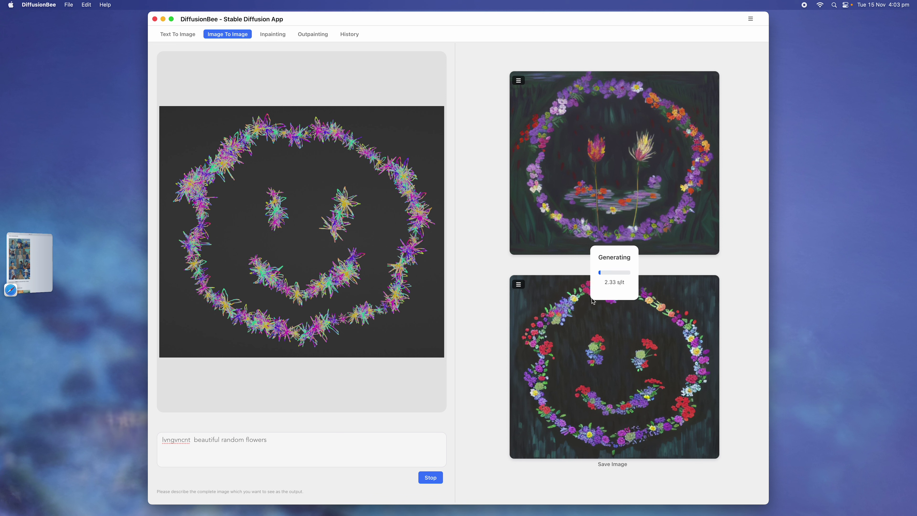
pyautogui.click(434, 478)
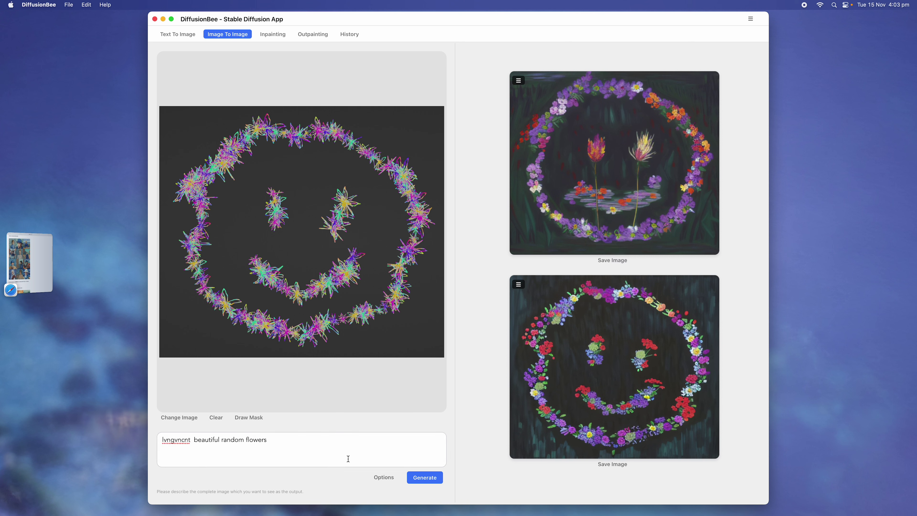
# Step: Change the custom model to mdjrny-v4 and generate new images from the smiley face screenshot
pyautogui.click(384, 477)
pyautogui.click(483, 412)
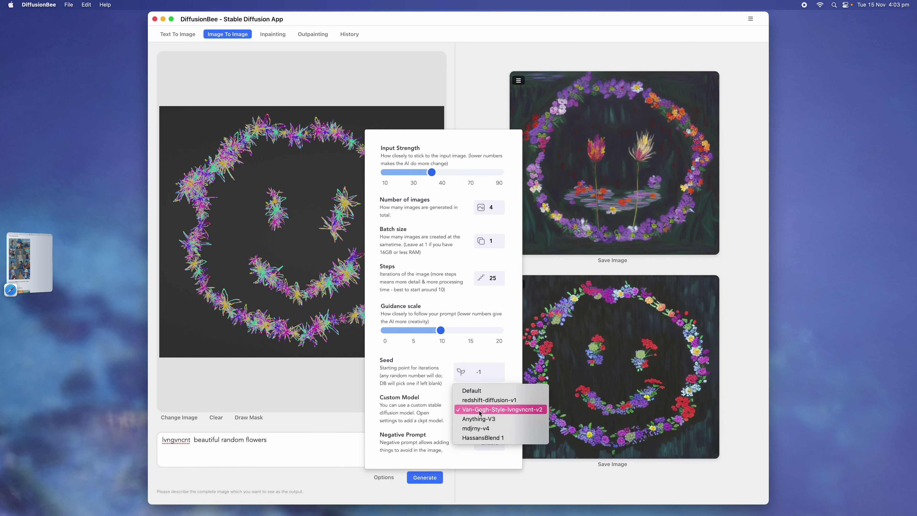
pyautogui.click(485, 430)
pyautogui.click(310, 452)
pyautogui.click(431, 476)
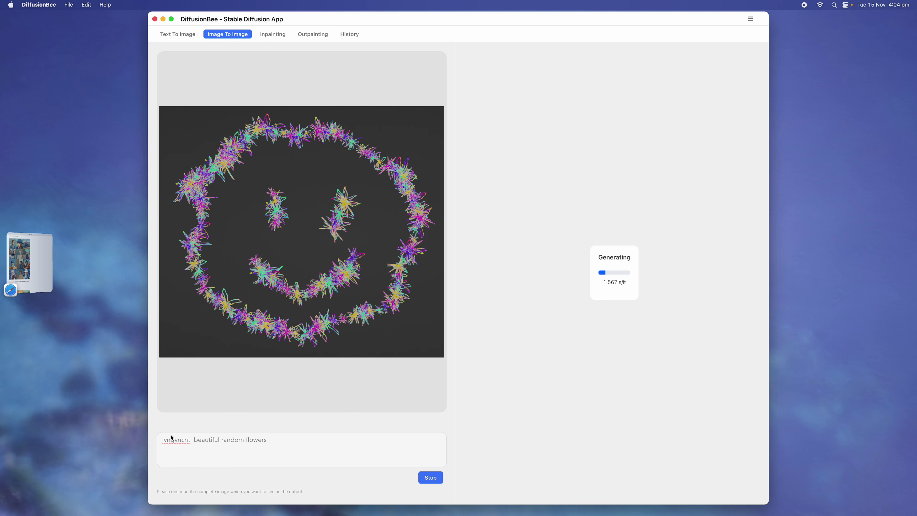
# Step: Switch to Safari and review the introduction of the Van-Gogh-diffusion model card on Hugging Face
pyautogui.click(35, 251)
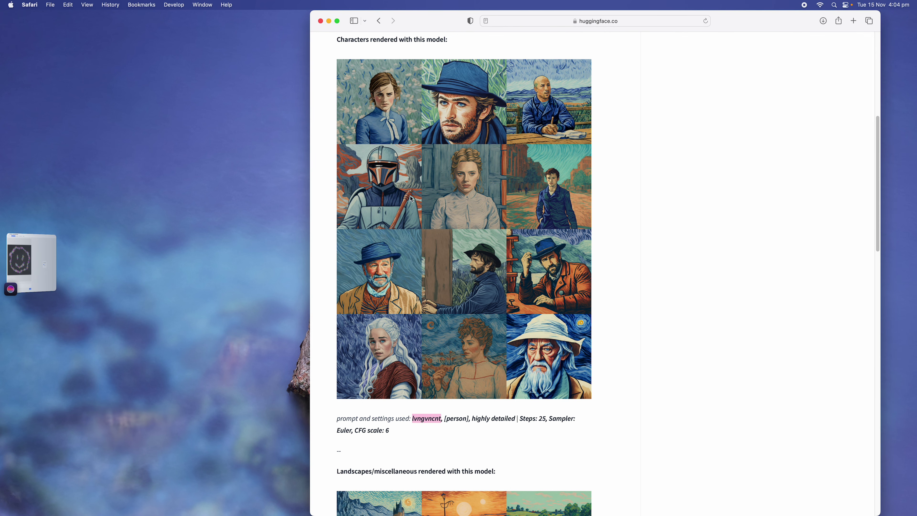
pyautogui.scroll(10, 444, 186)
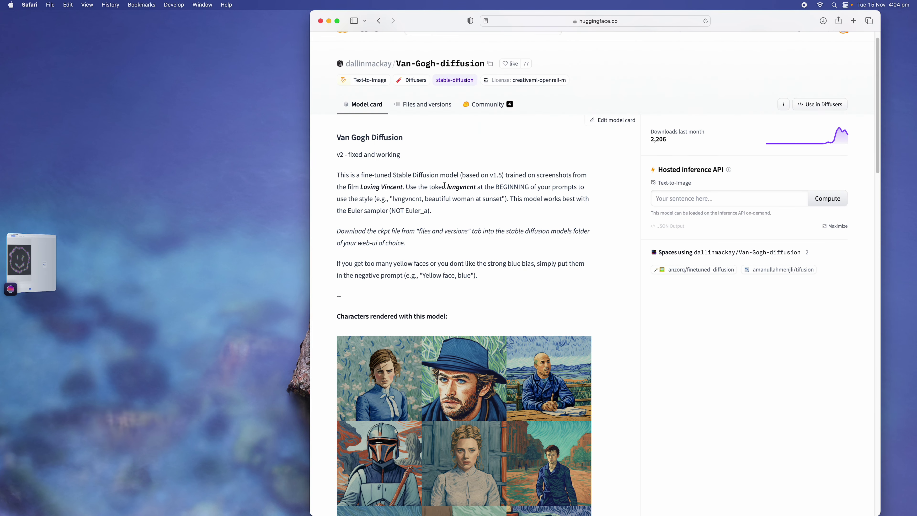
# Step: Finish viewing the top of the Van-Gogh-diffusion model card and switch back to DiffusionBee
pyautogui.scroll(1, 444, 186)
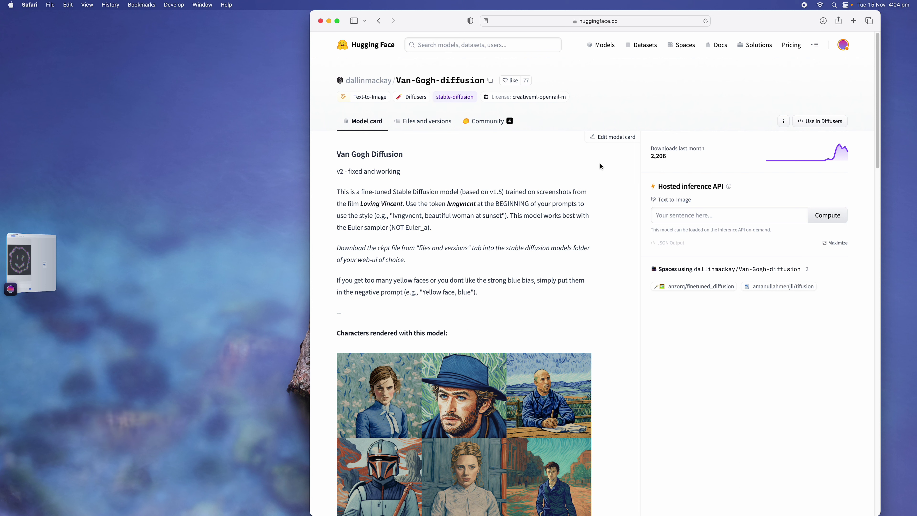
pyautogui.moveTo(650, 156); pyautogui.dragTo(672, 158)
pyautogui.click(43, 273)
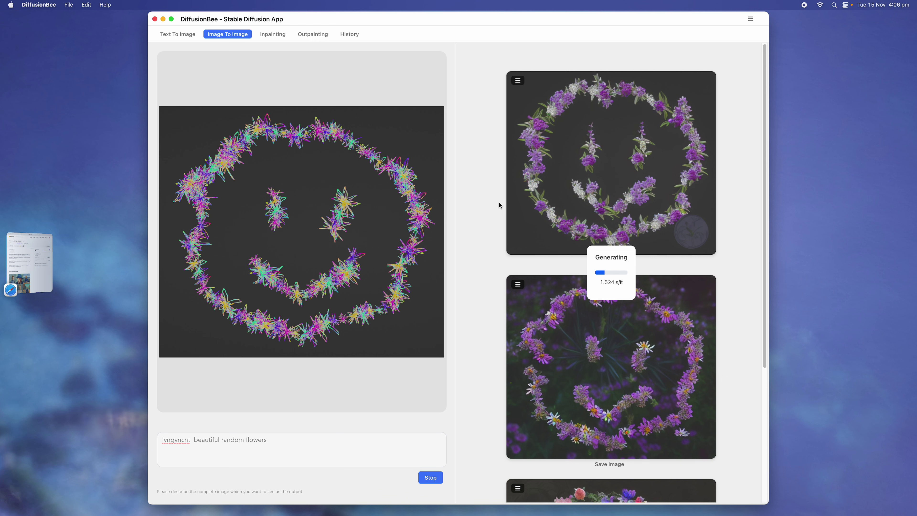
# Step: Look through all the flower smiley face images generated from the screenshot and compare their styles
pyautogui.scroll(-5, 610, 285)
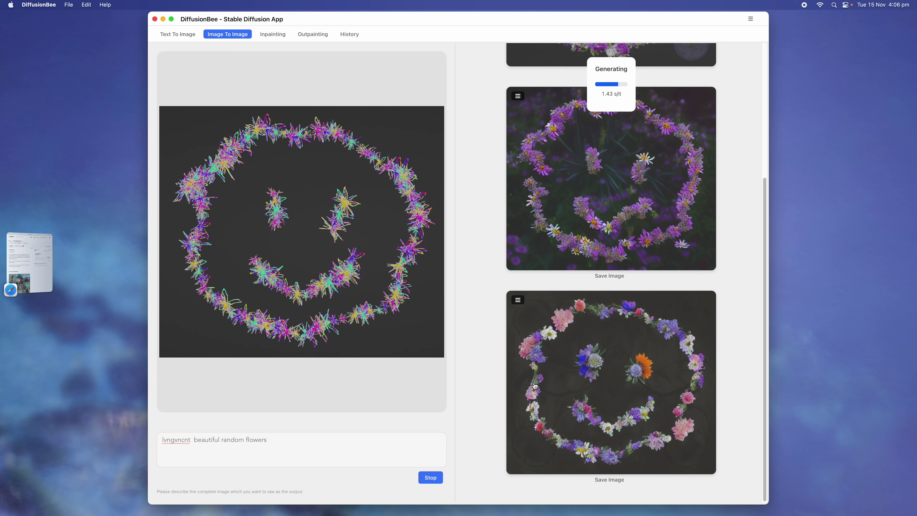
pyautogui.scroll(5, 536, 383)
pyautogui.scroll(-3, 535, 344)
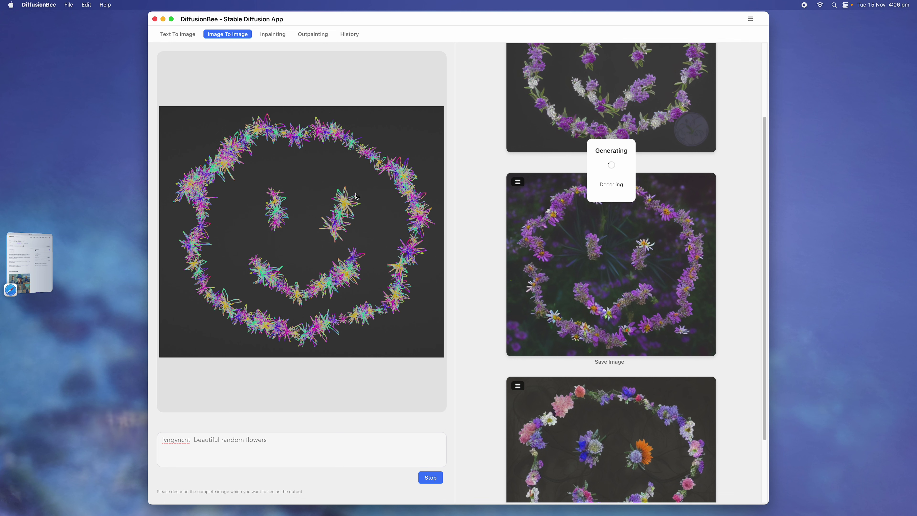
pyautogui.scroll(-10, 562, 374)
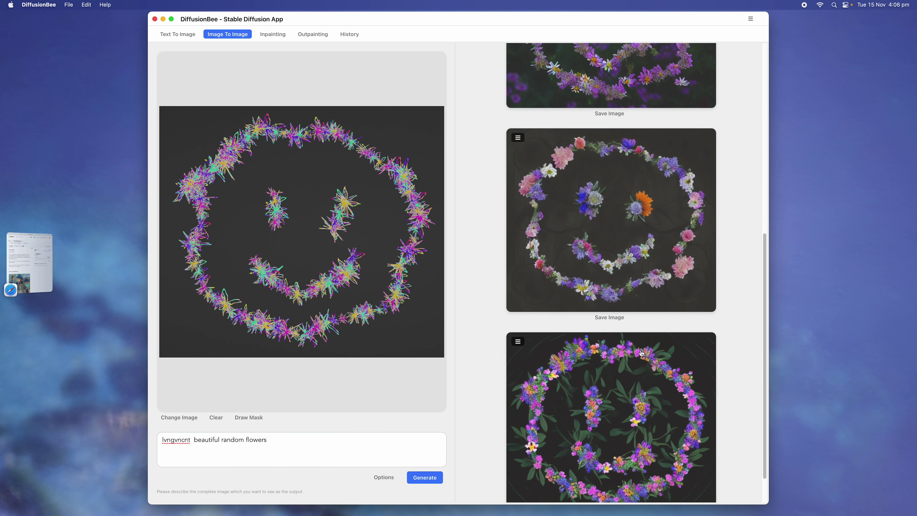
pyautogui.scroll(3, 597, 366)
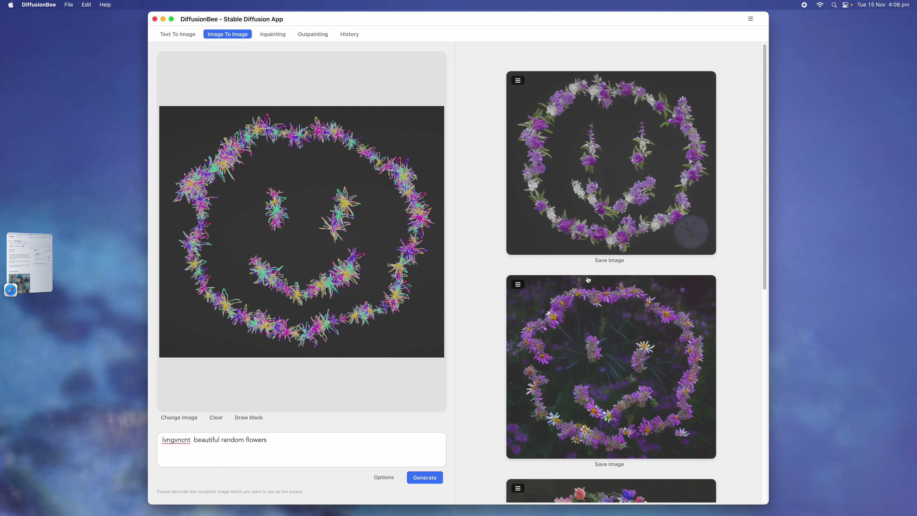